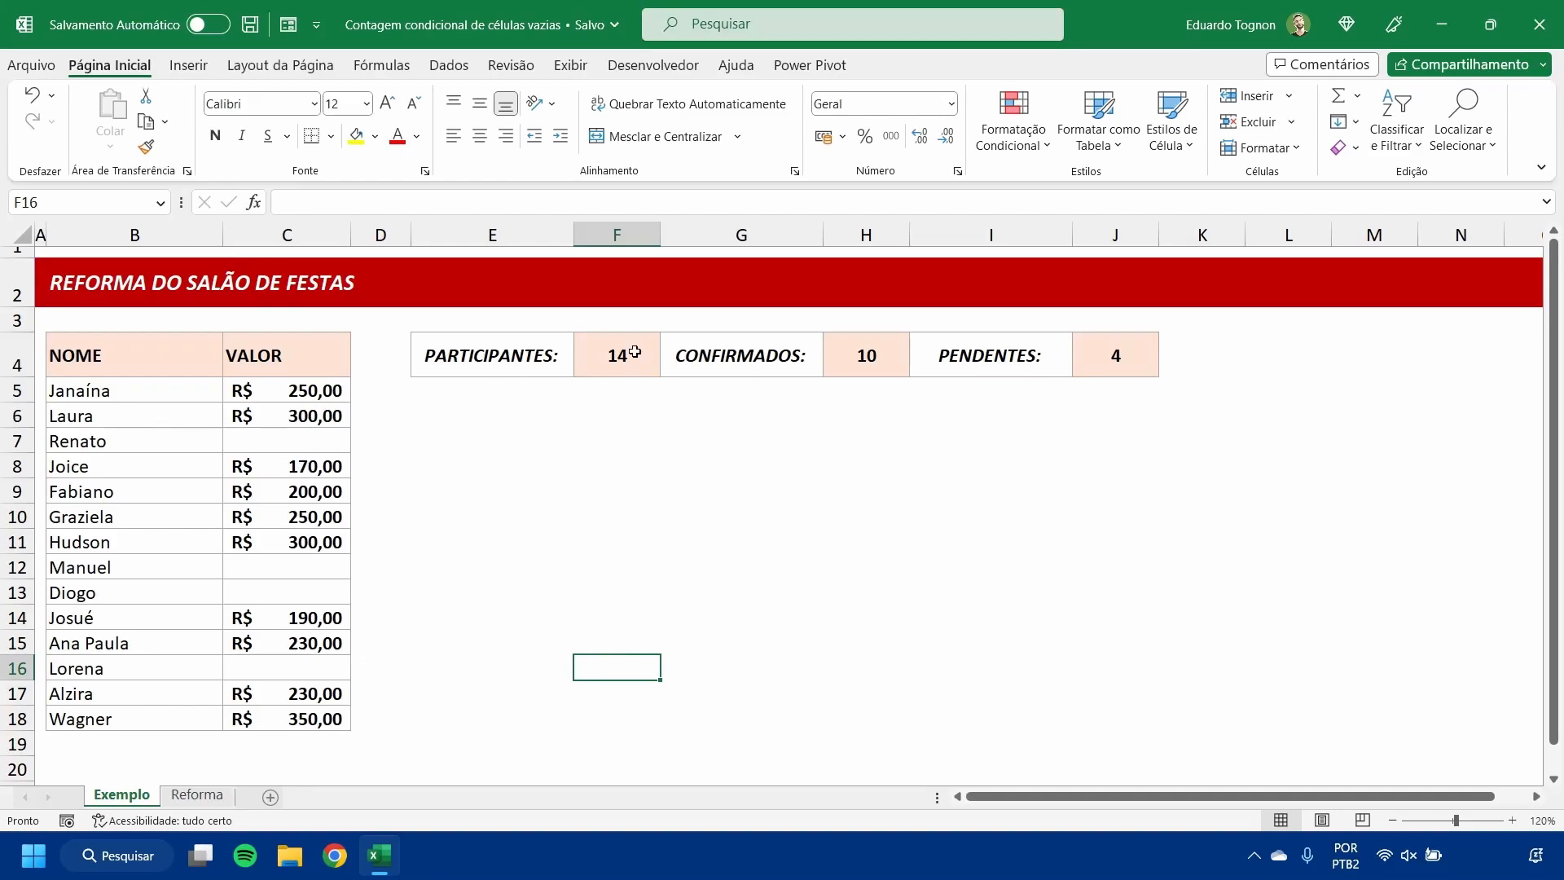
Step: Examine the formulas behind the PARTICIPANTES and CONFIRMADOS counts in F4 and H4 of the Exemplo sheet
left_click(634, 352)
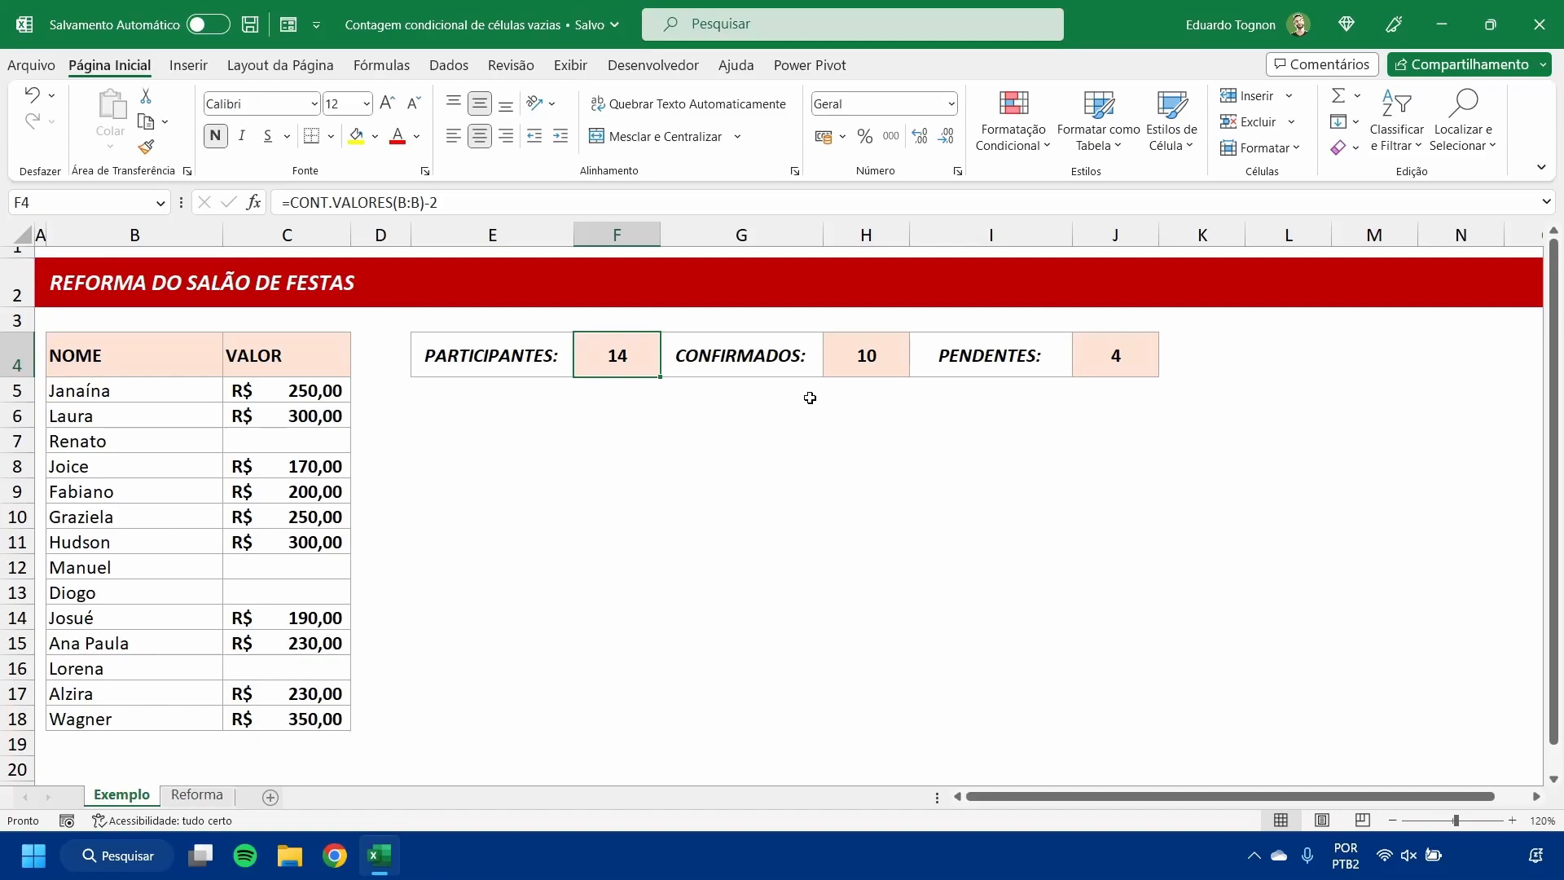
left_click(861, 363)
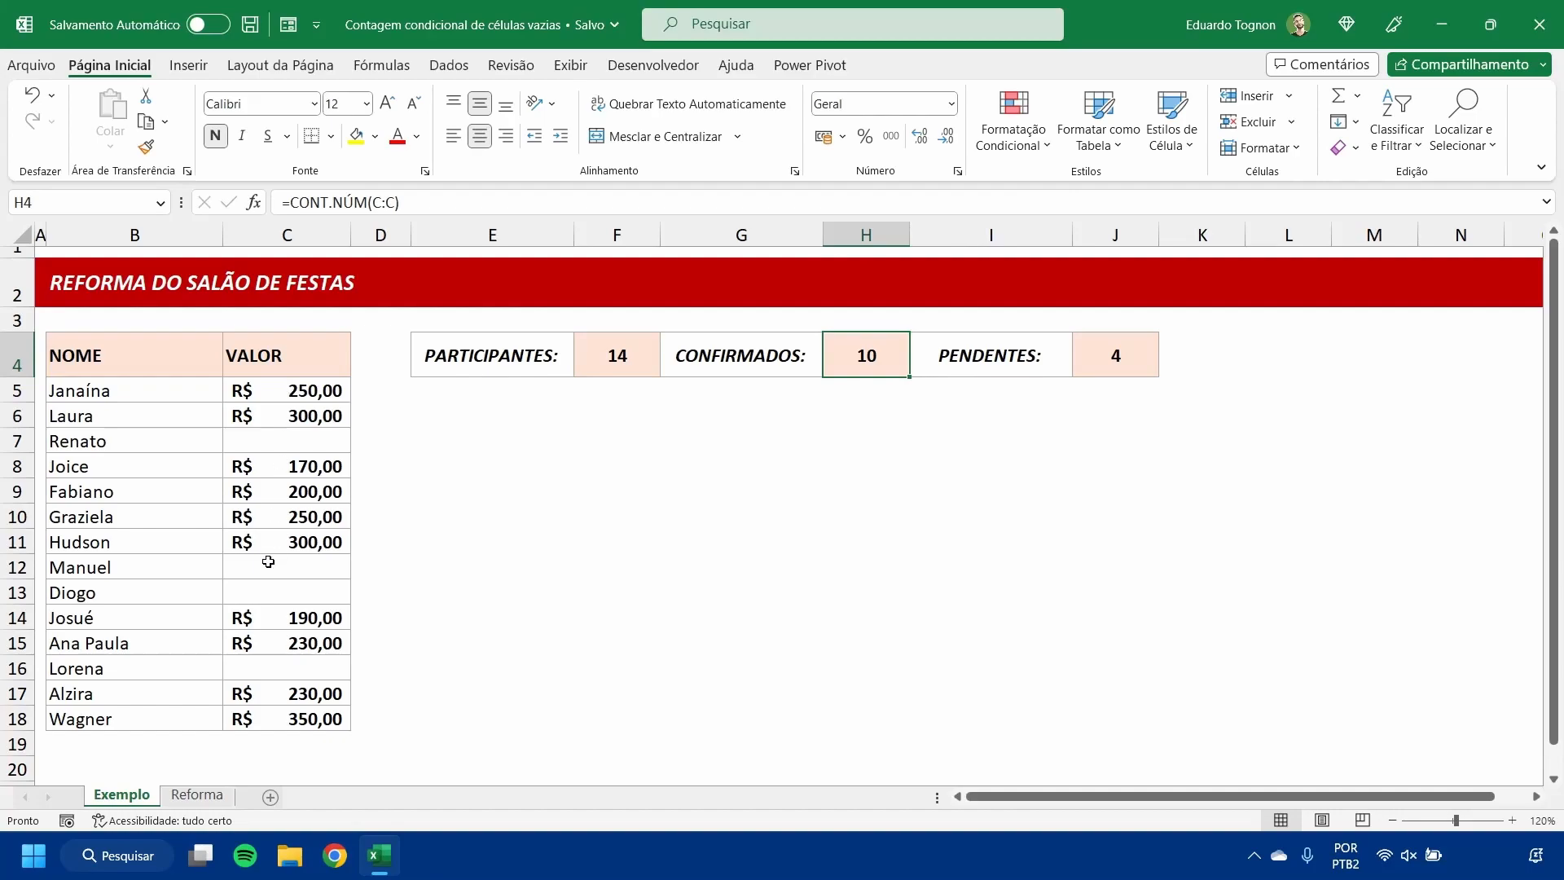
left_click(719, 562)
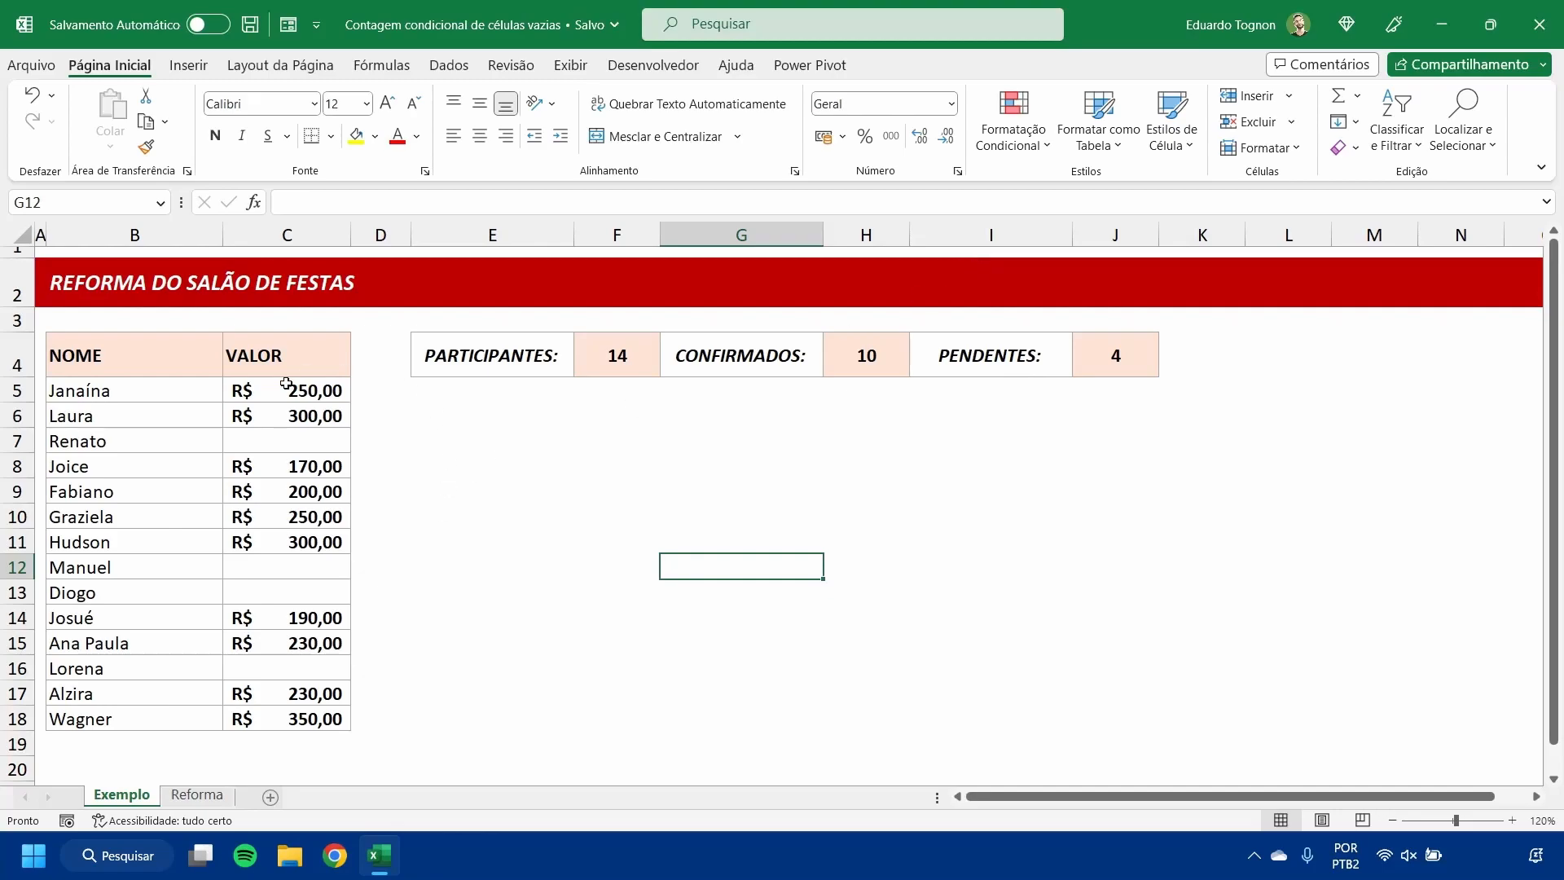
left_click(922, 639)
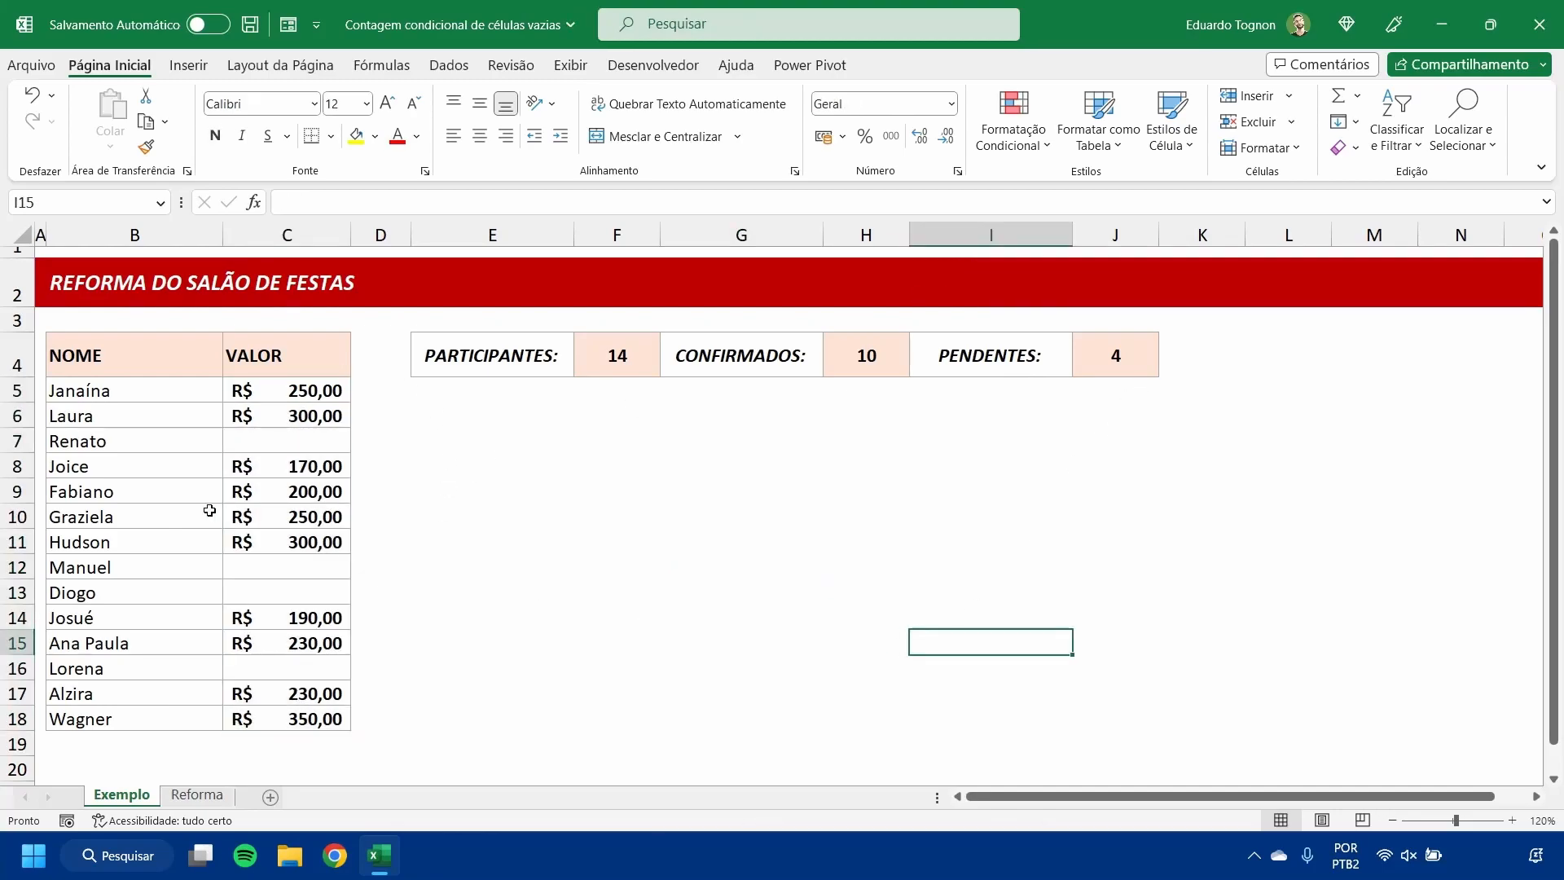
Step: Compare the filled VALOR range C5:C18 with the whole of column C on the Exemplo sheet
left_click_drag(257, 391, 281, 717)
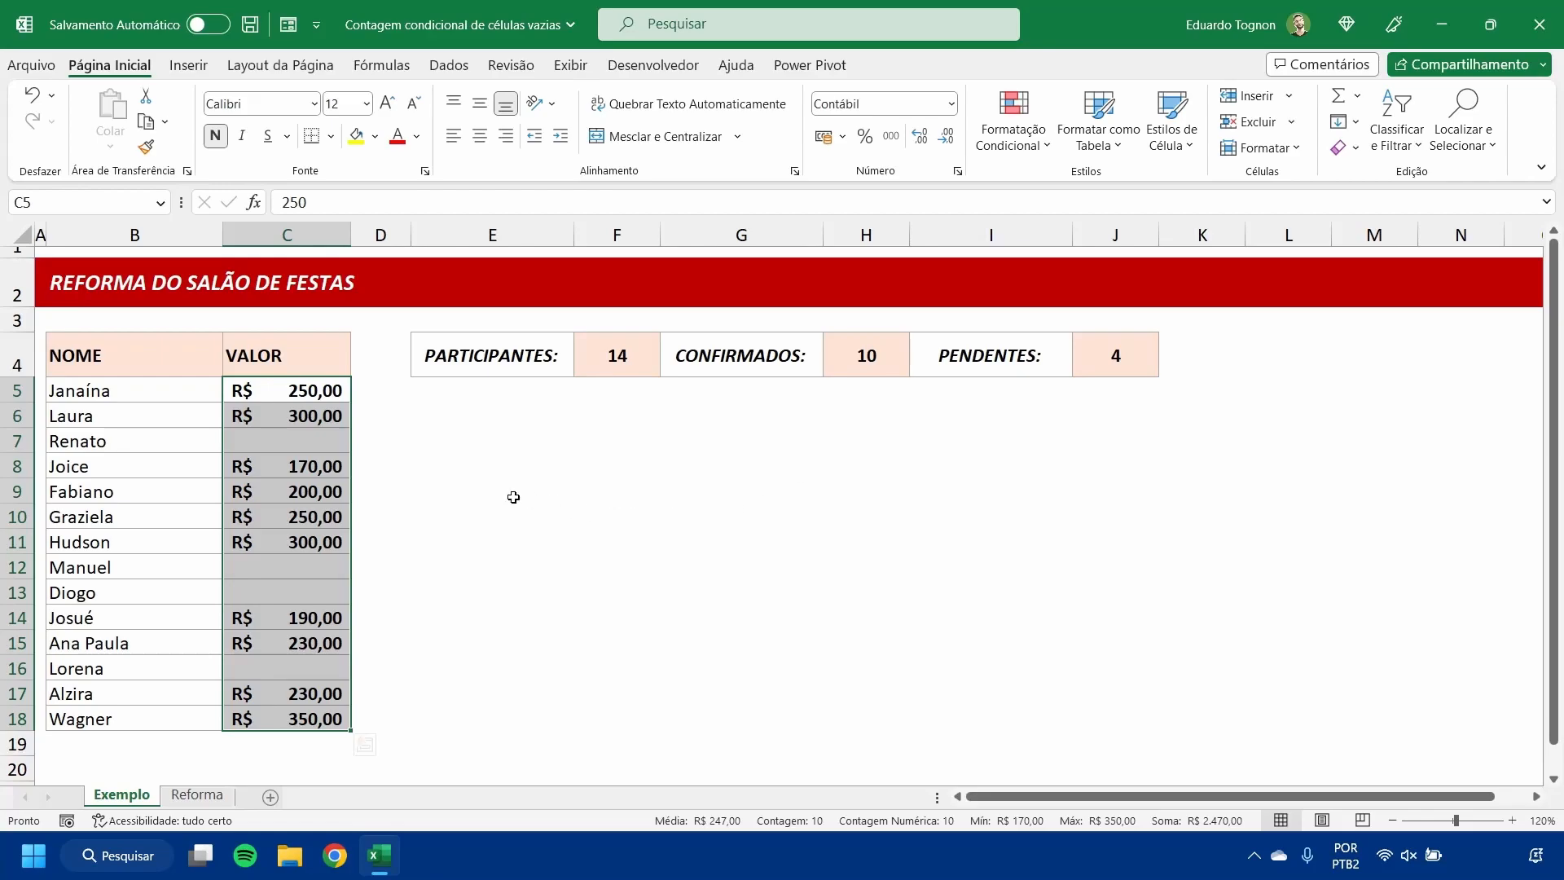
left_click(303, 229)
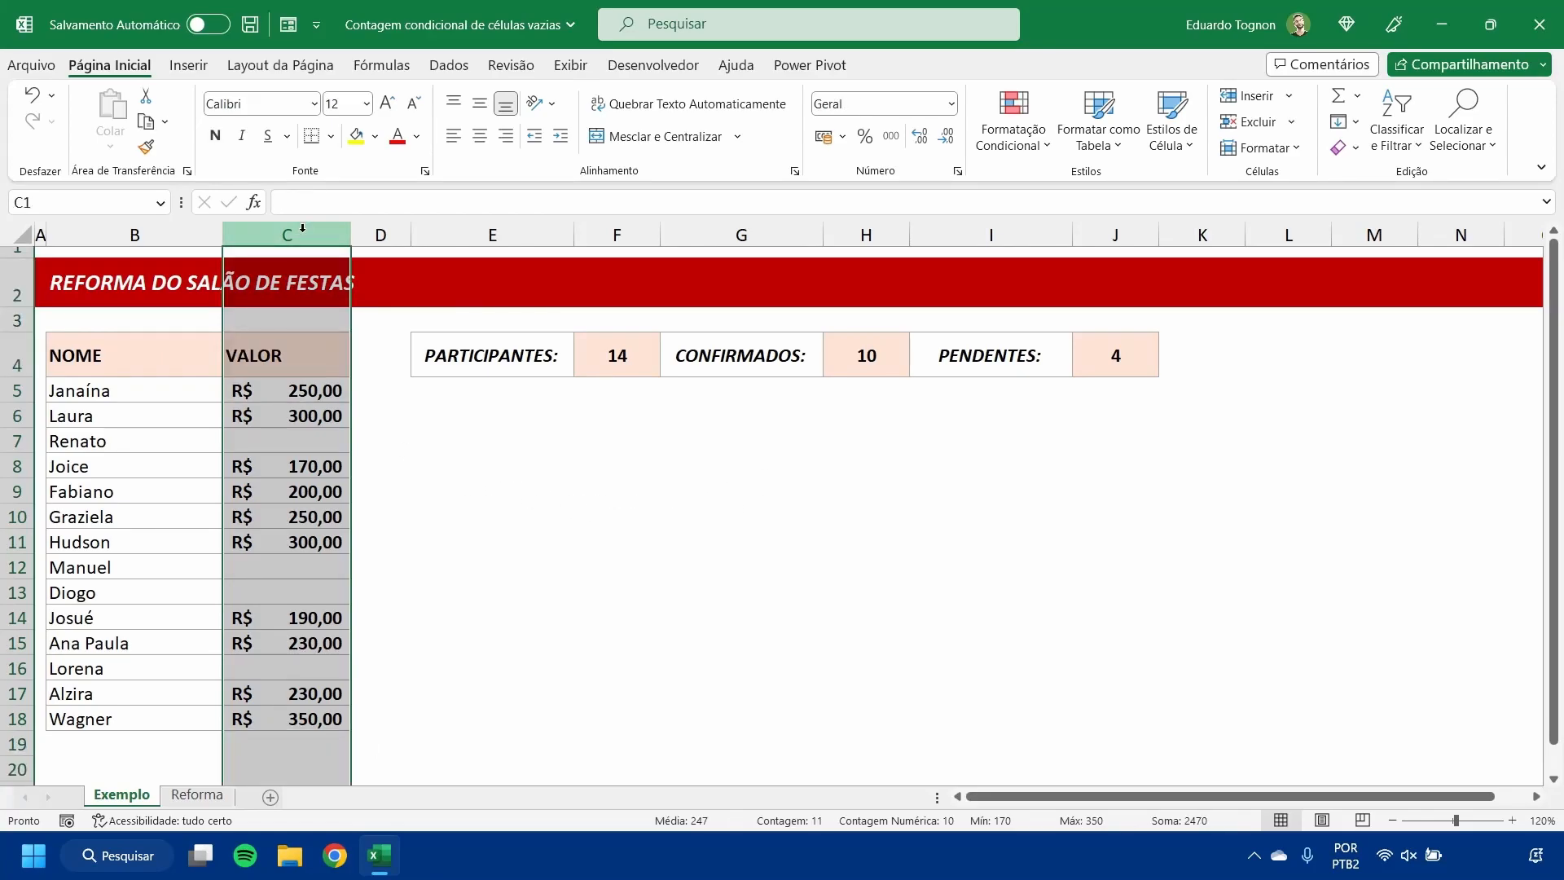
scroll(277, 570, "down", 6)
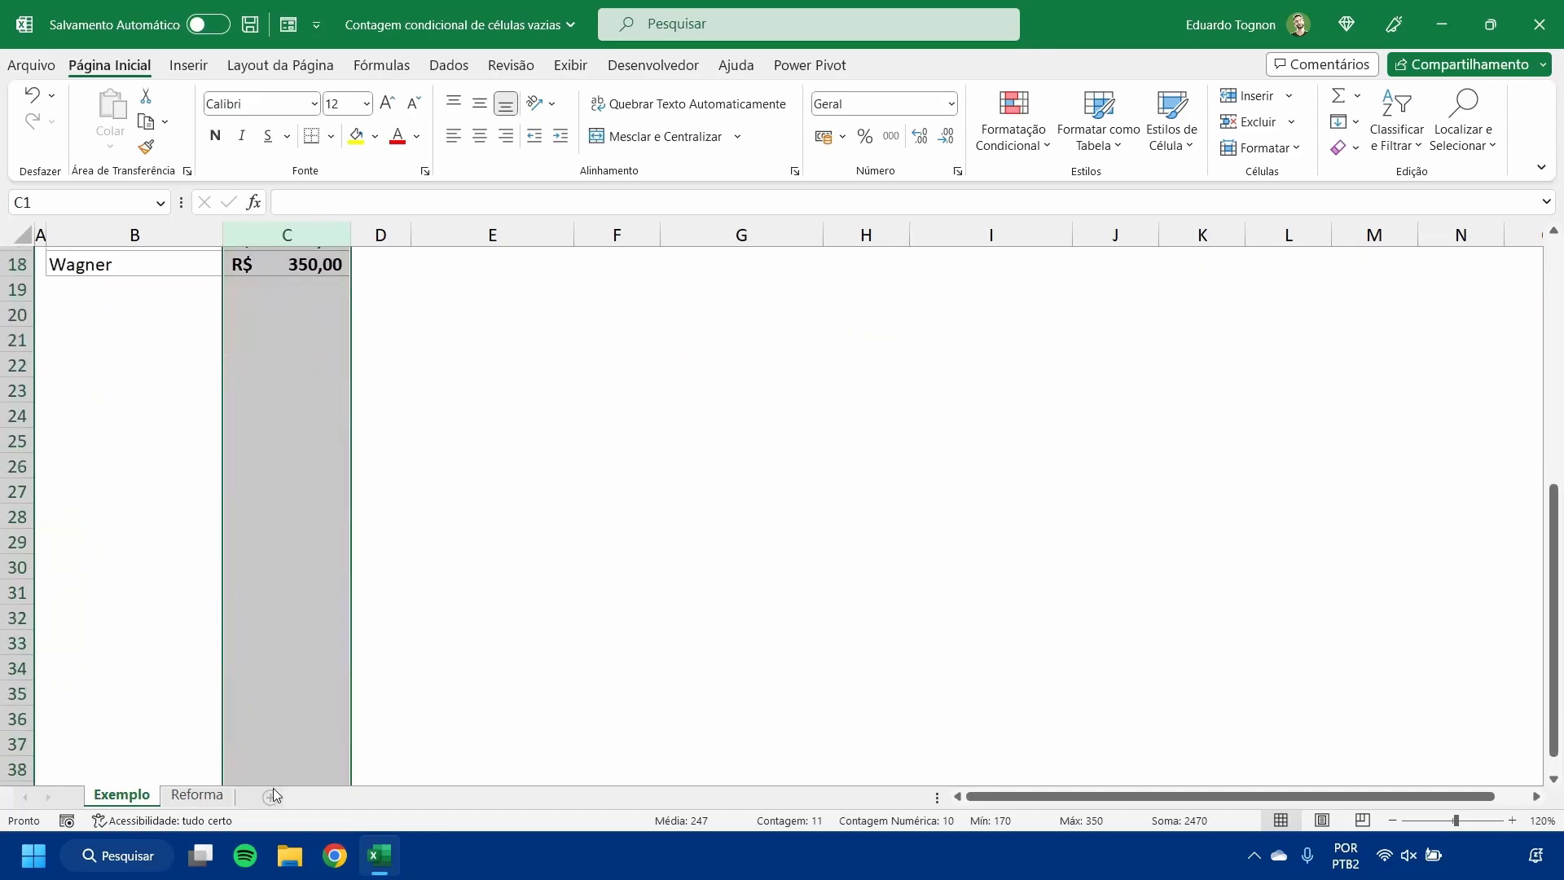
scroll(272, 794, "up", 6)
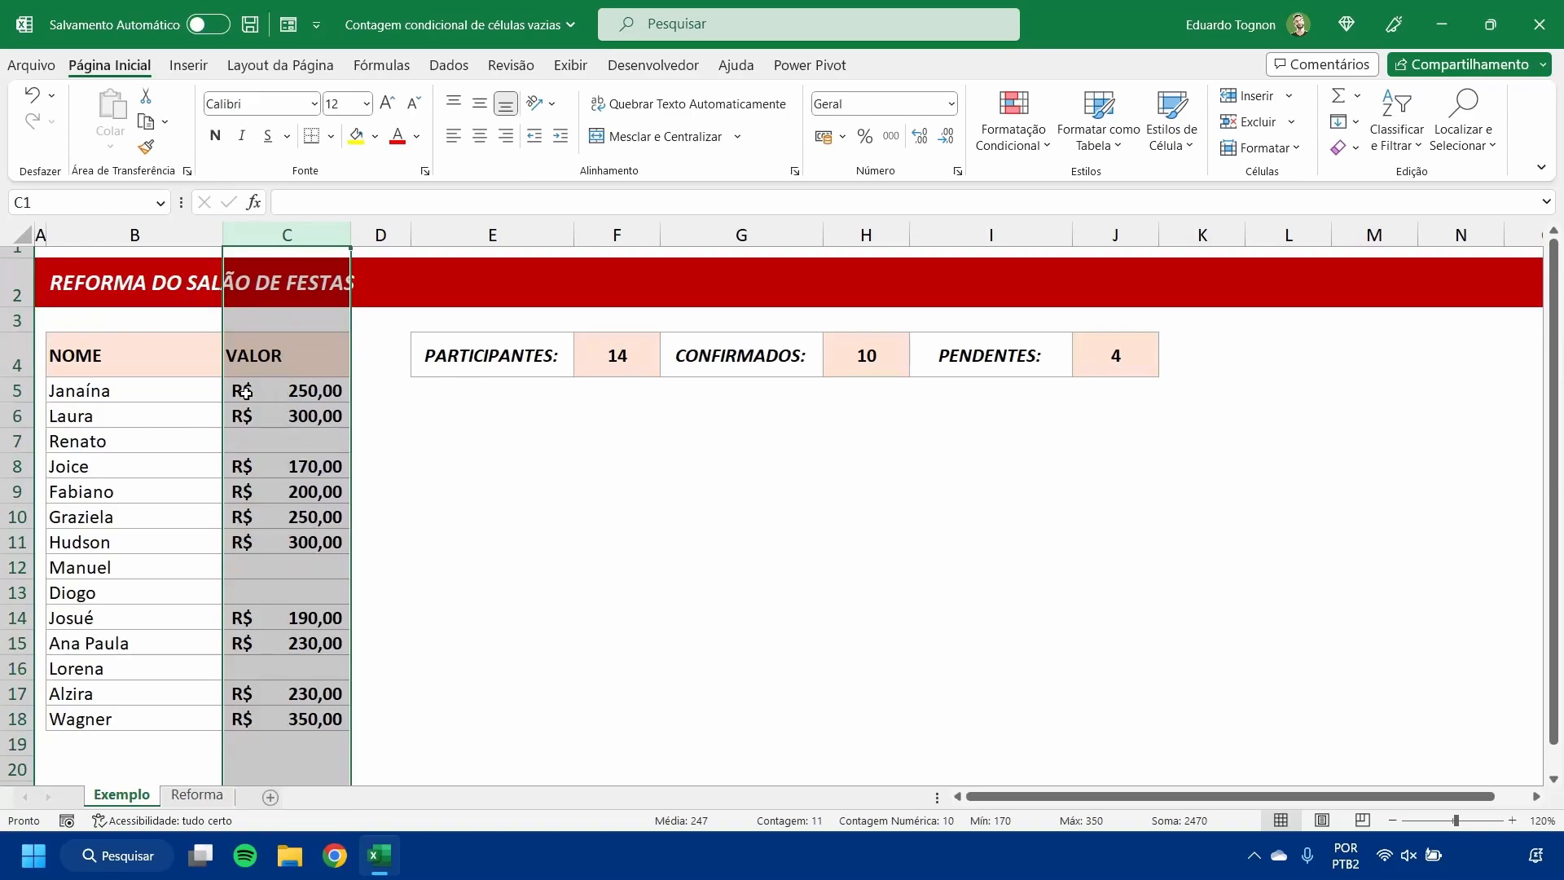
left_click(247, 390)
left_click_drag(246, 390, 326, 720)
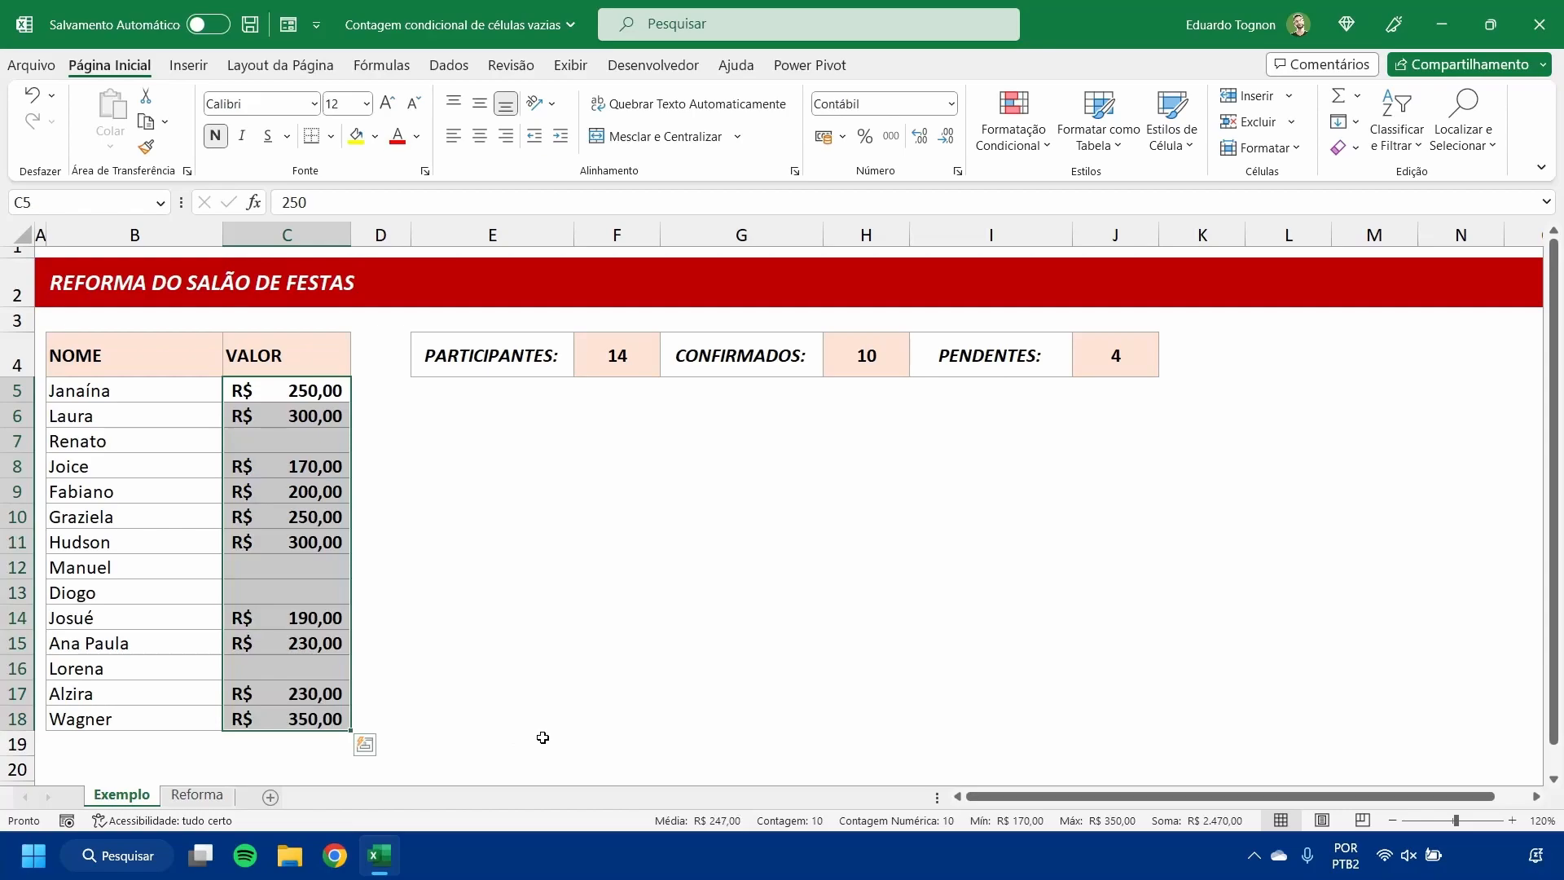
scroll(395, 653, "down", 1)
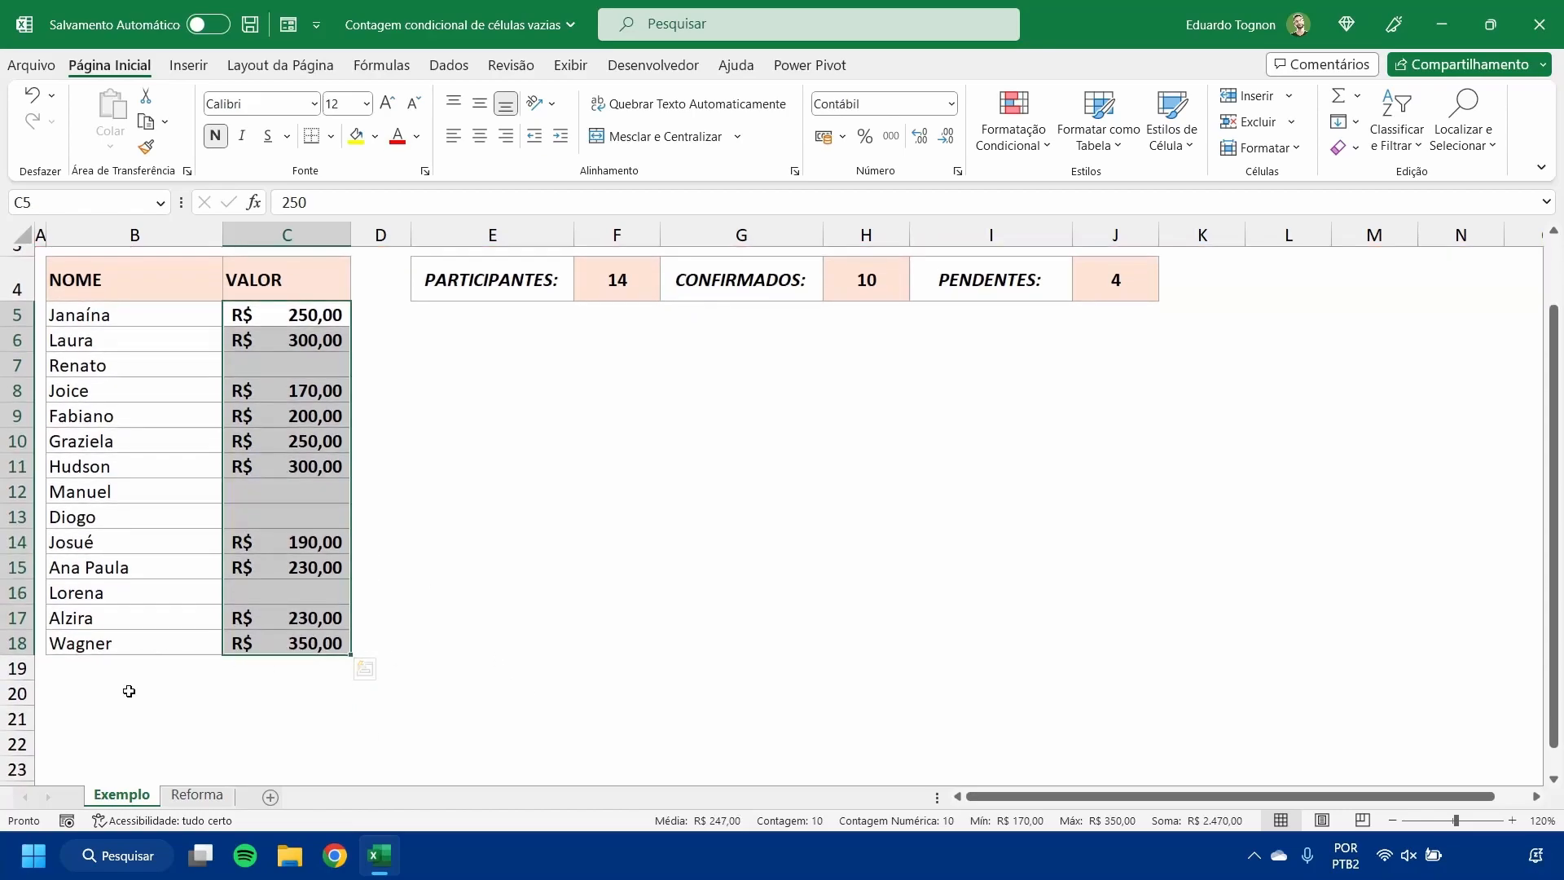
Step: Examine the empty NOME and VALOR cells in rows 19 to 22 below the Exemplo table
left_click(113, 669)
left_click(87, 710)
left_click(84, 761)
left_click_drag(94, 668, 107, 737)
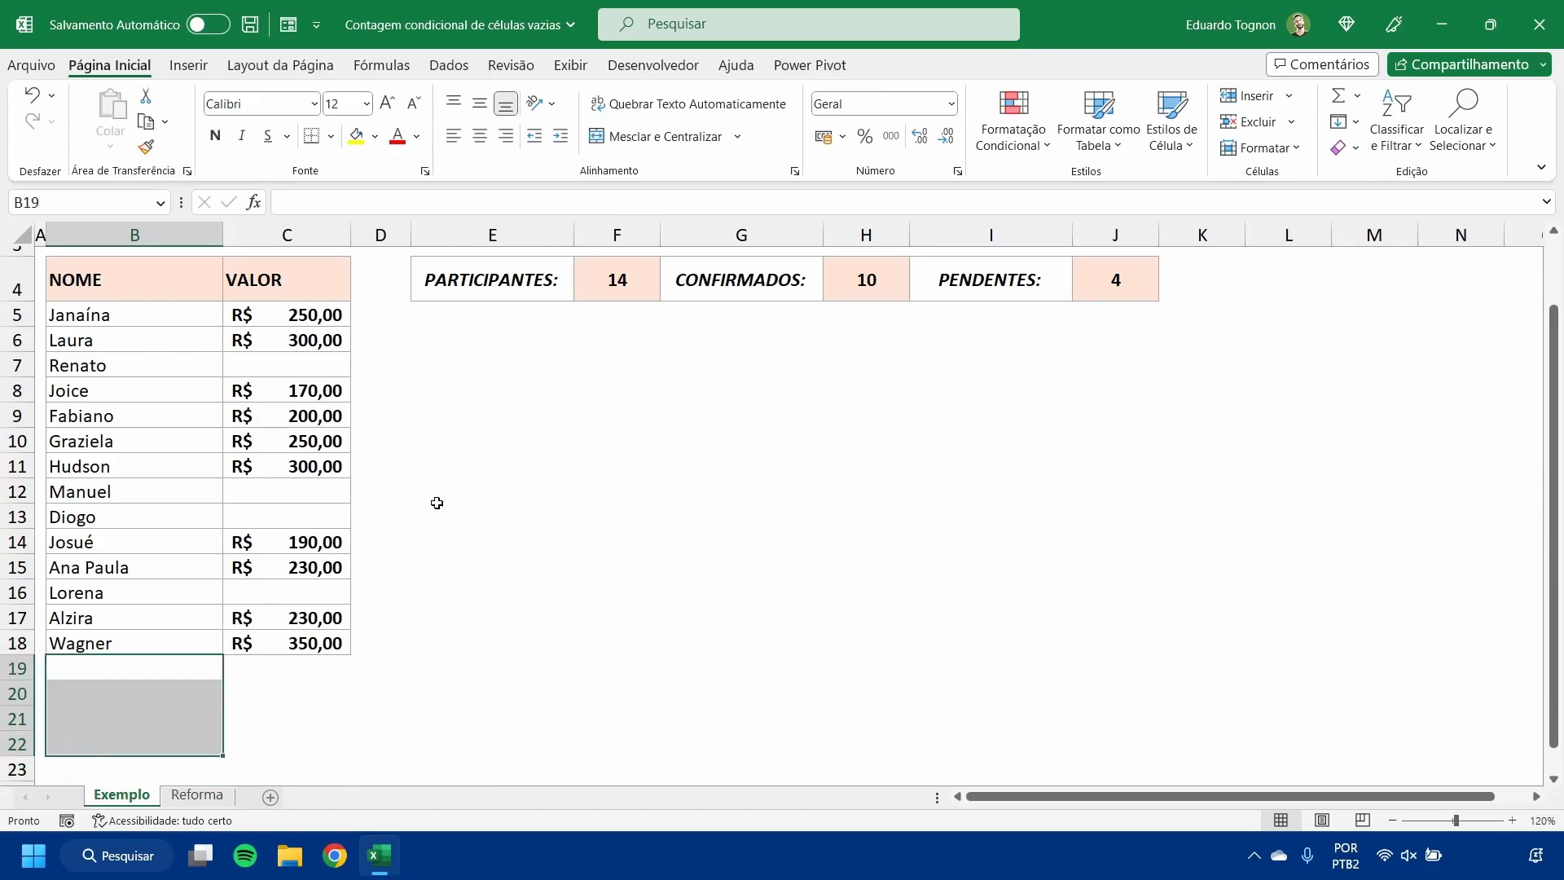
left_click_drag(261, 664, 262, 740)
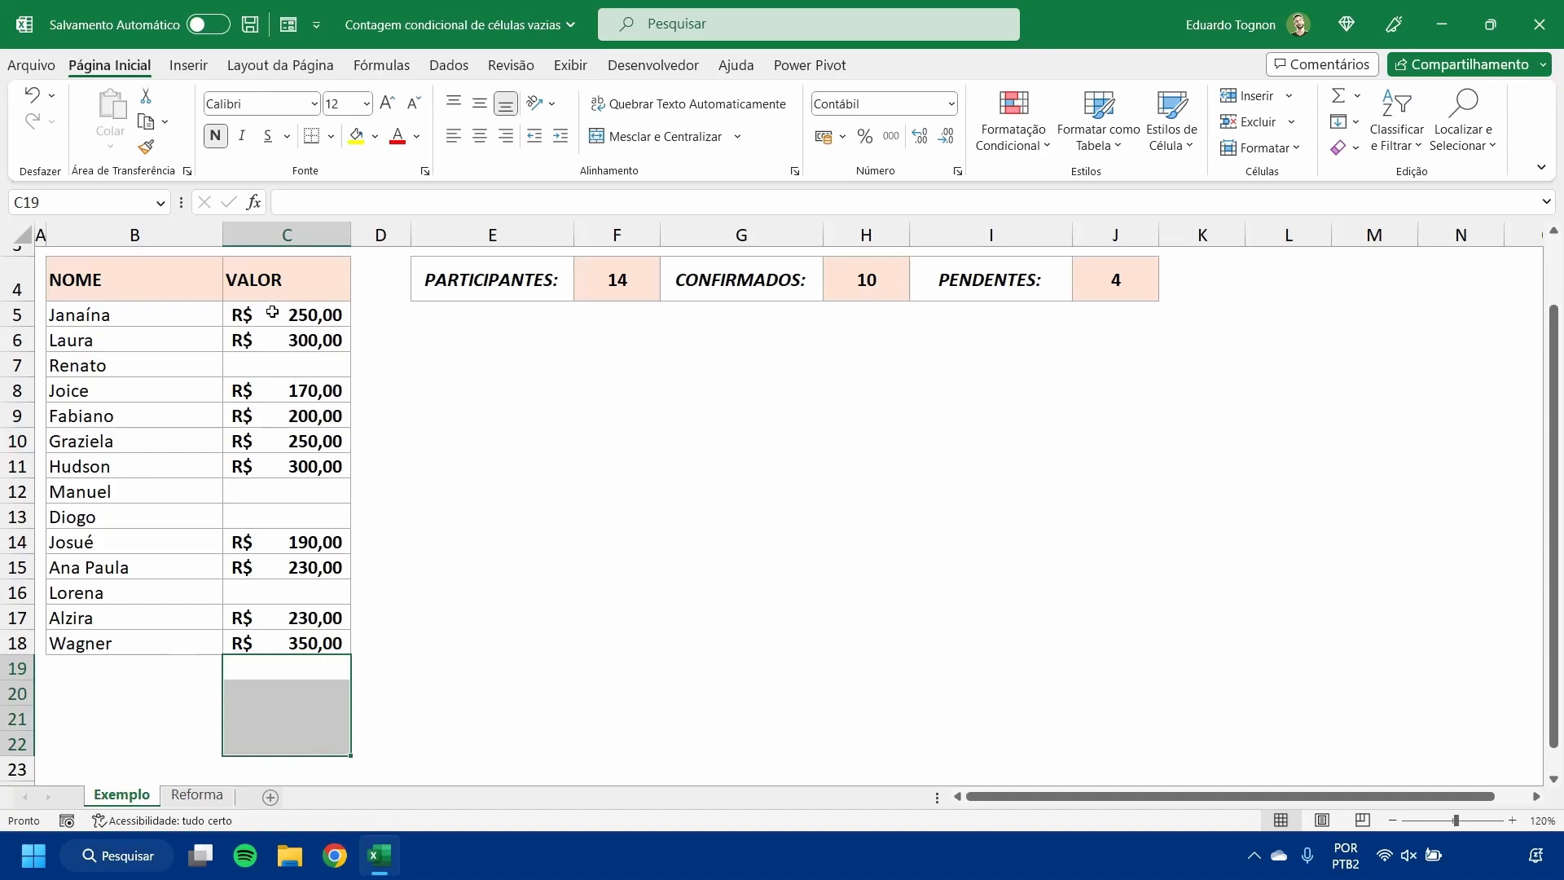
left_click_drag(272, 313, 284, 750)
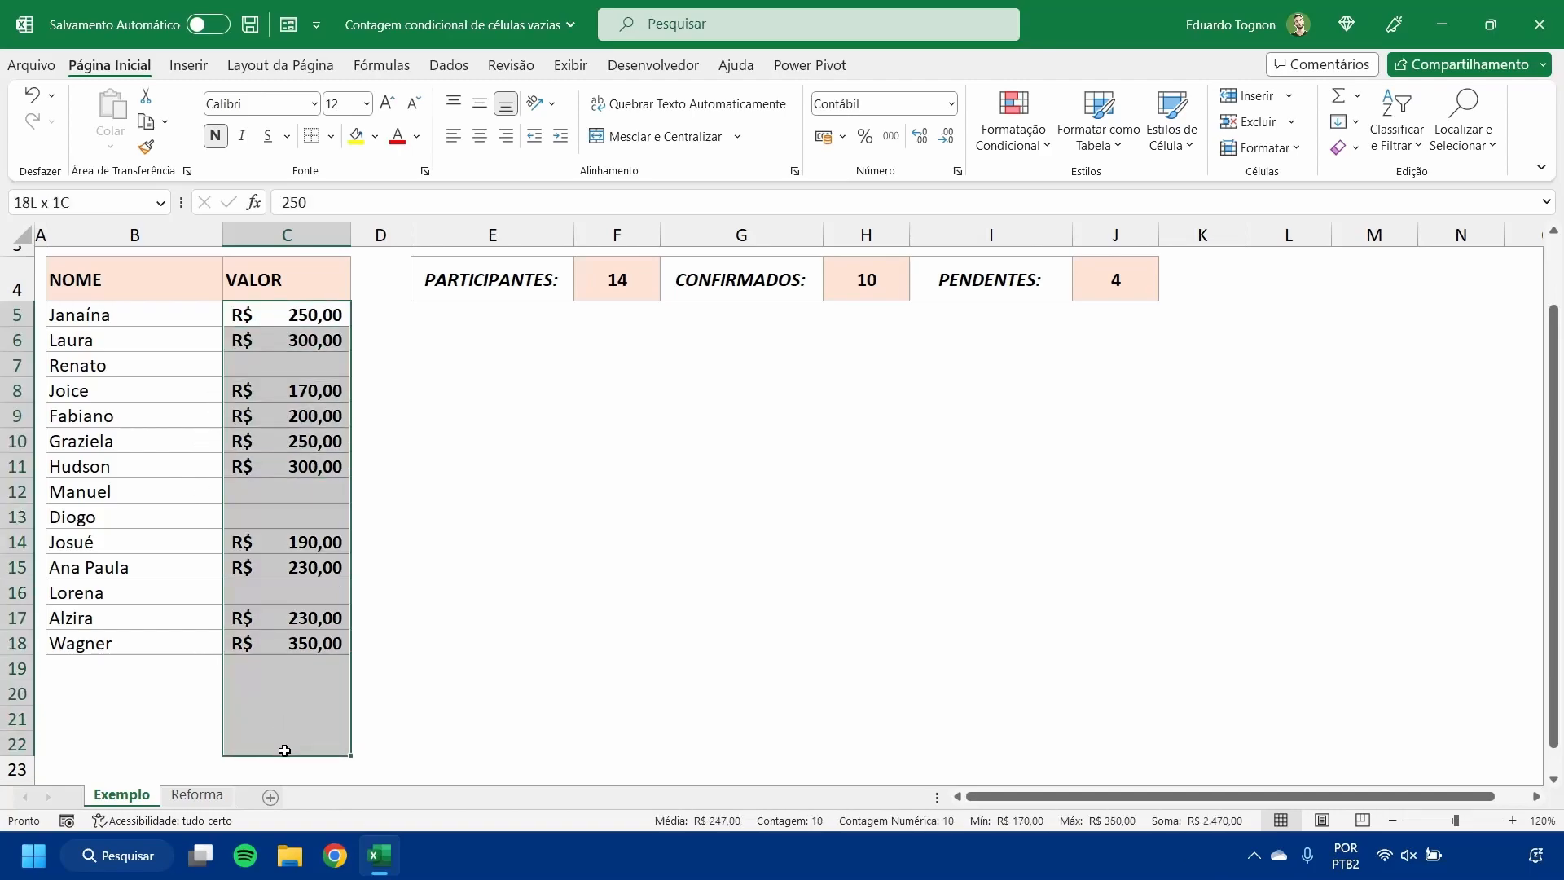
left_click_drag(96, 666, 102, 733)
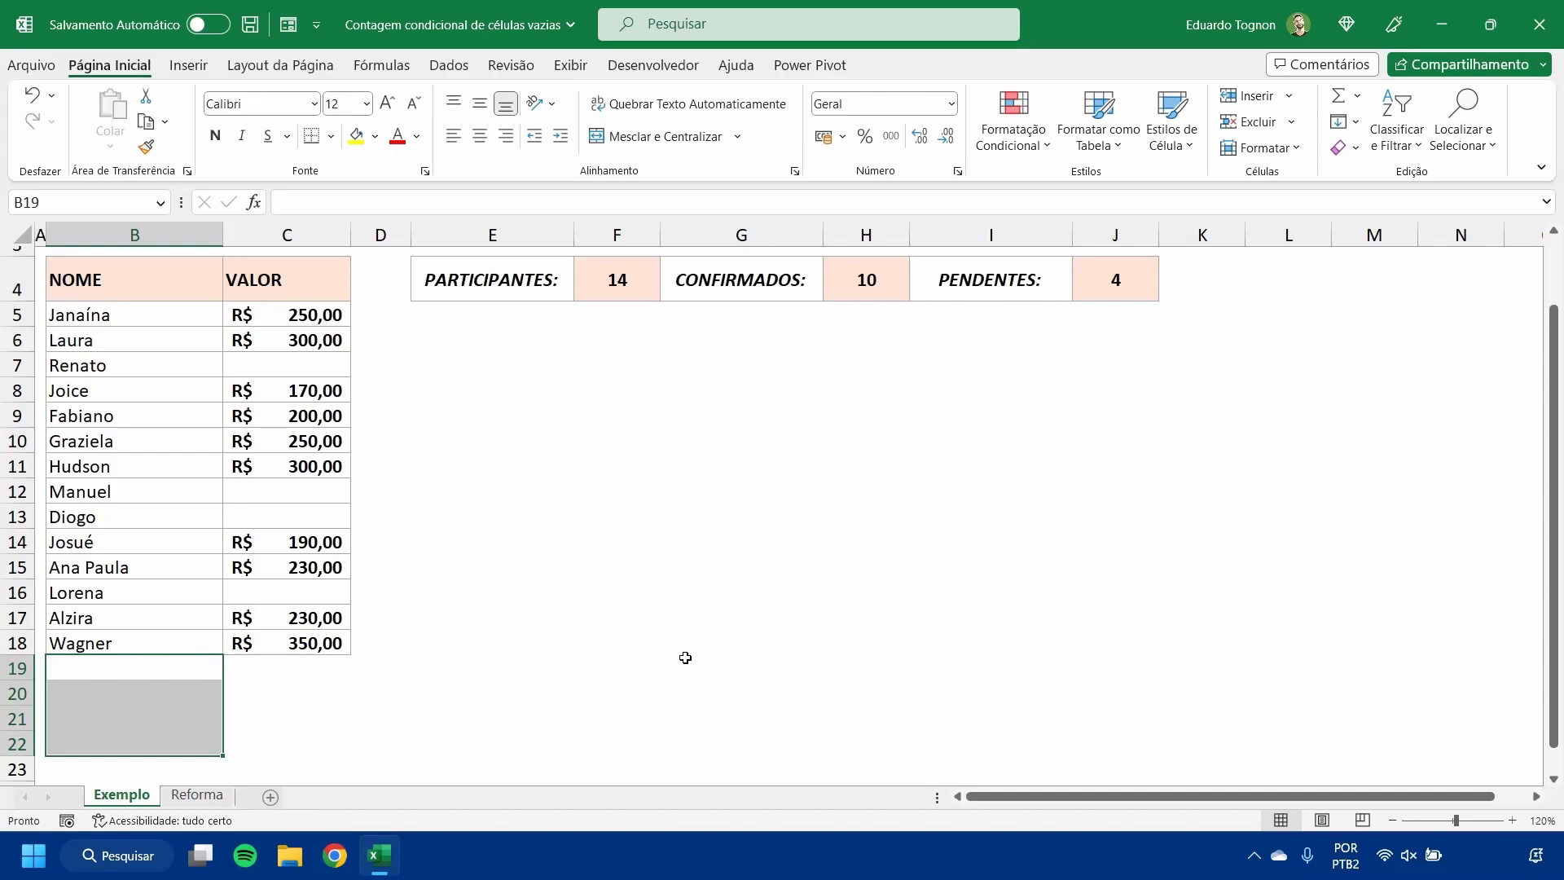
scroll(685, 657, "up", 1)
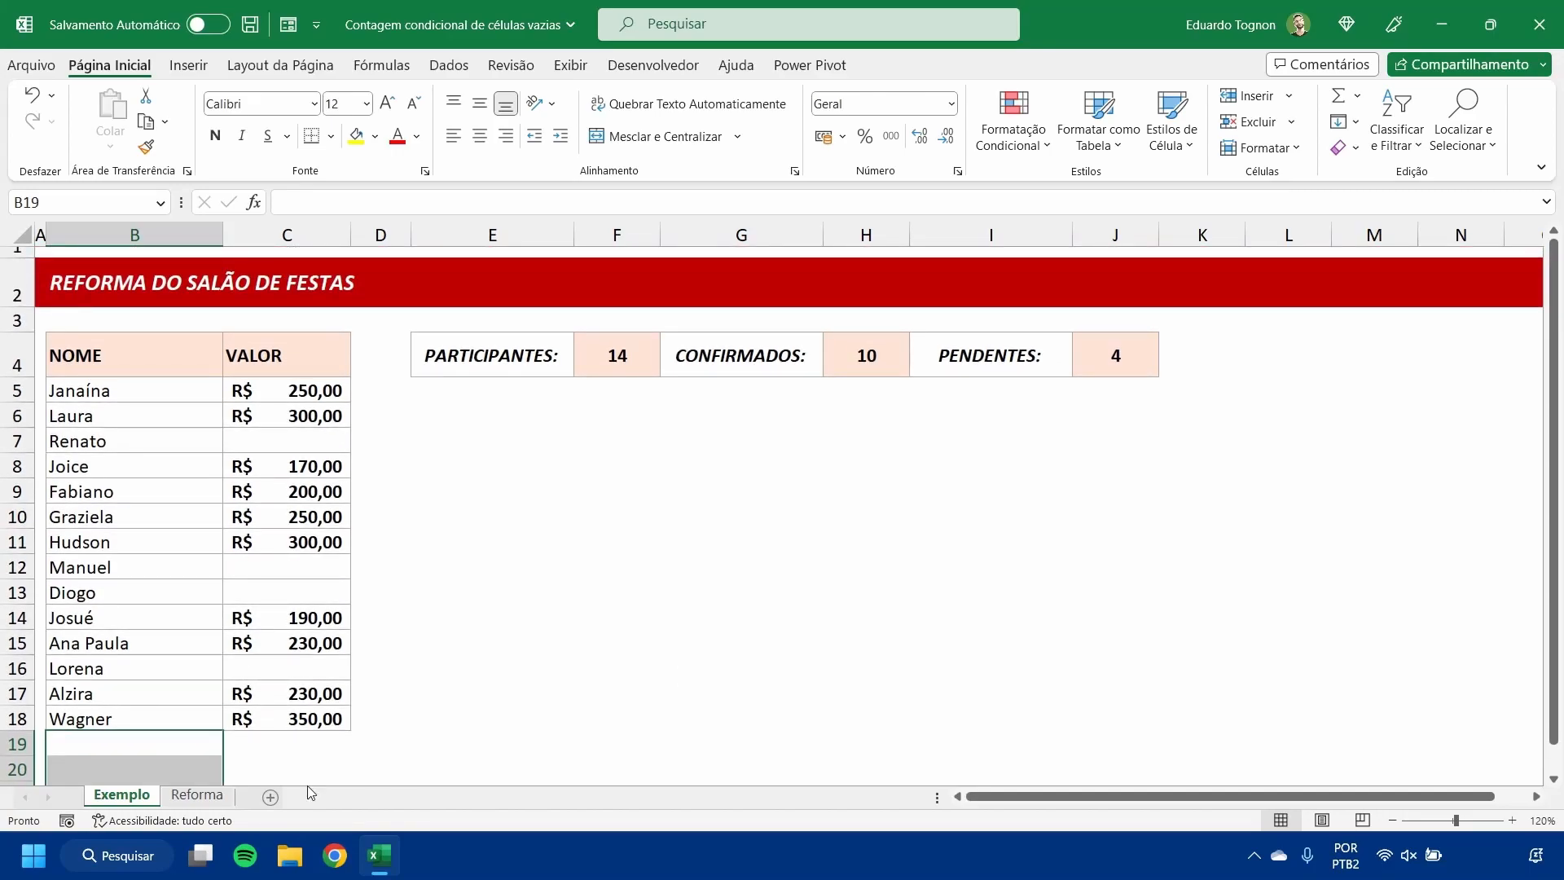
Step: On the Reforma sheet, hide the CONFIRMADOS columns G and H and narrow column D
left_click(199, 796)
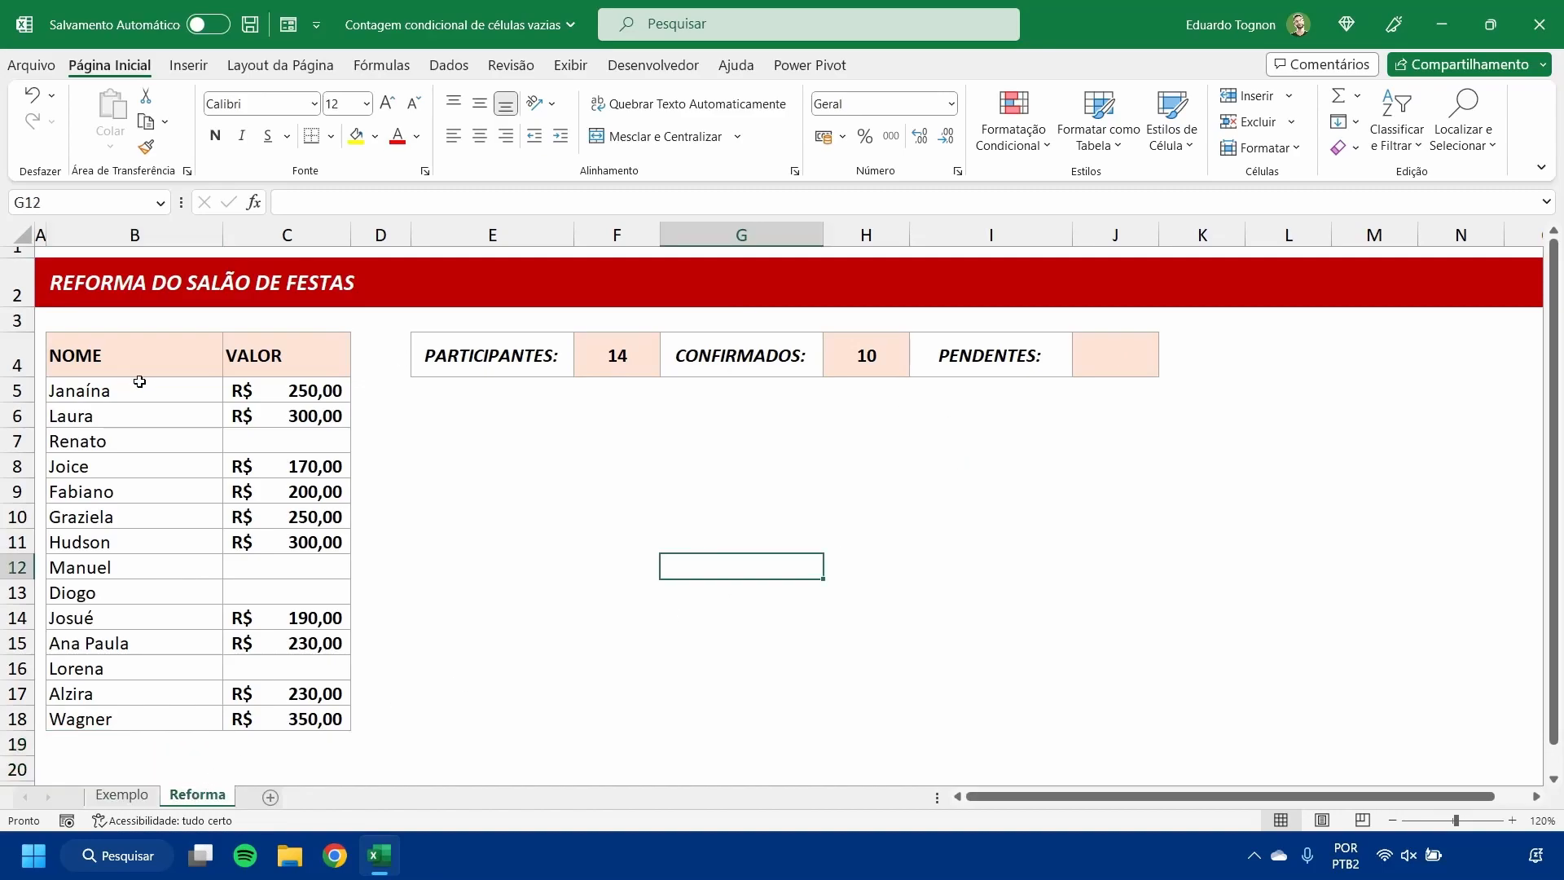
left_click(1144, 360)
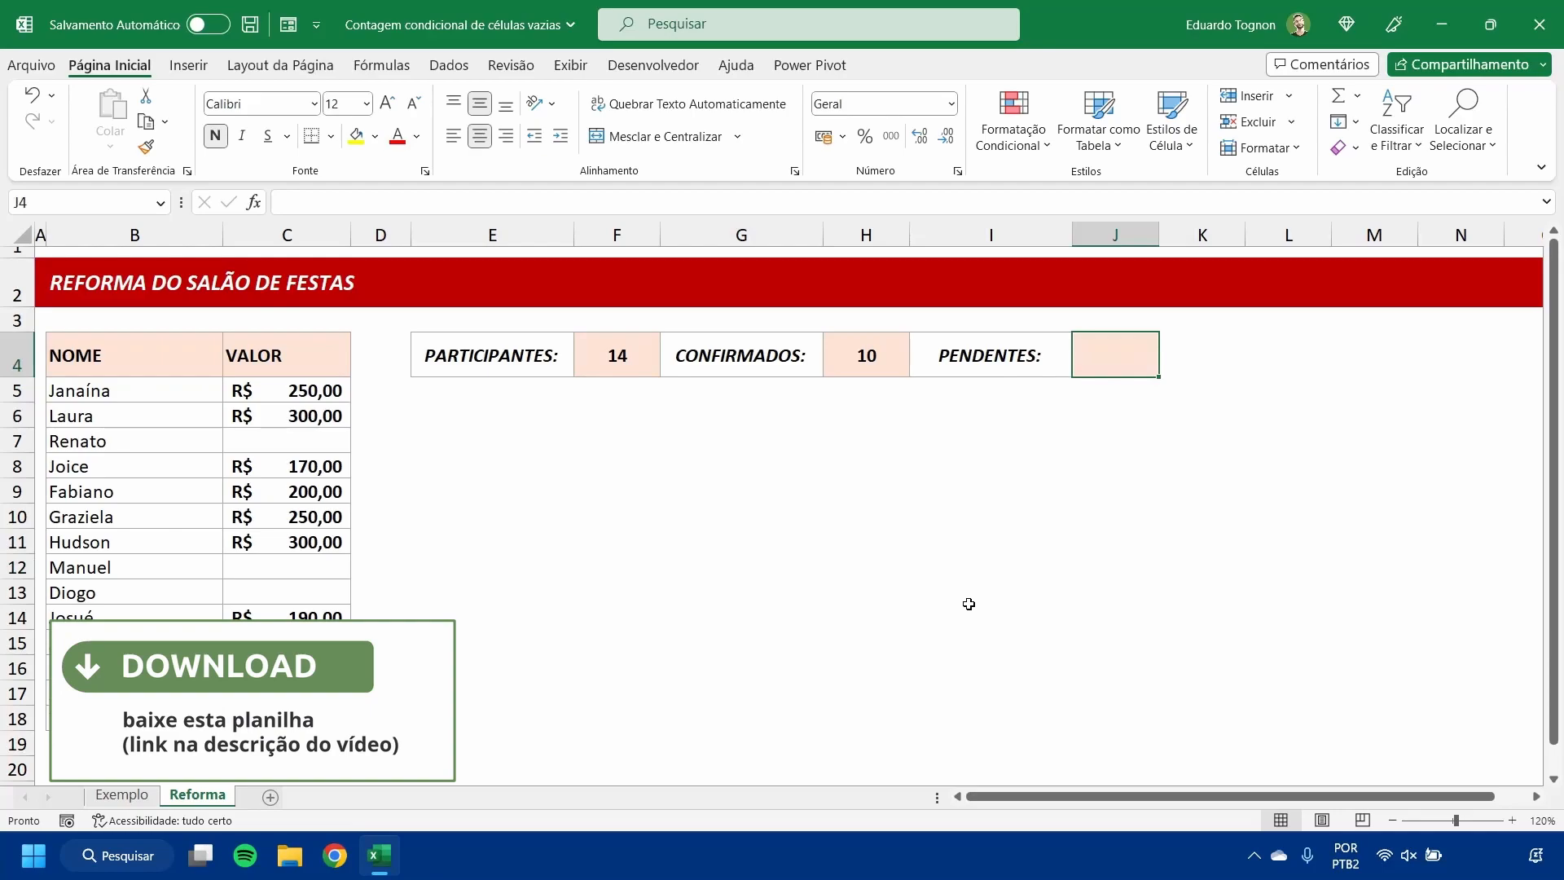
left_click_drag(745, 235, 872, 234)
right_click(872, 233)
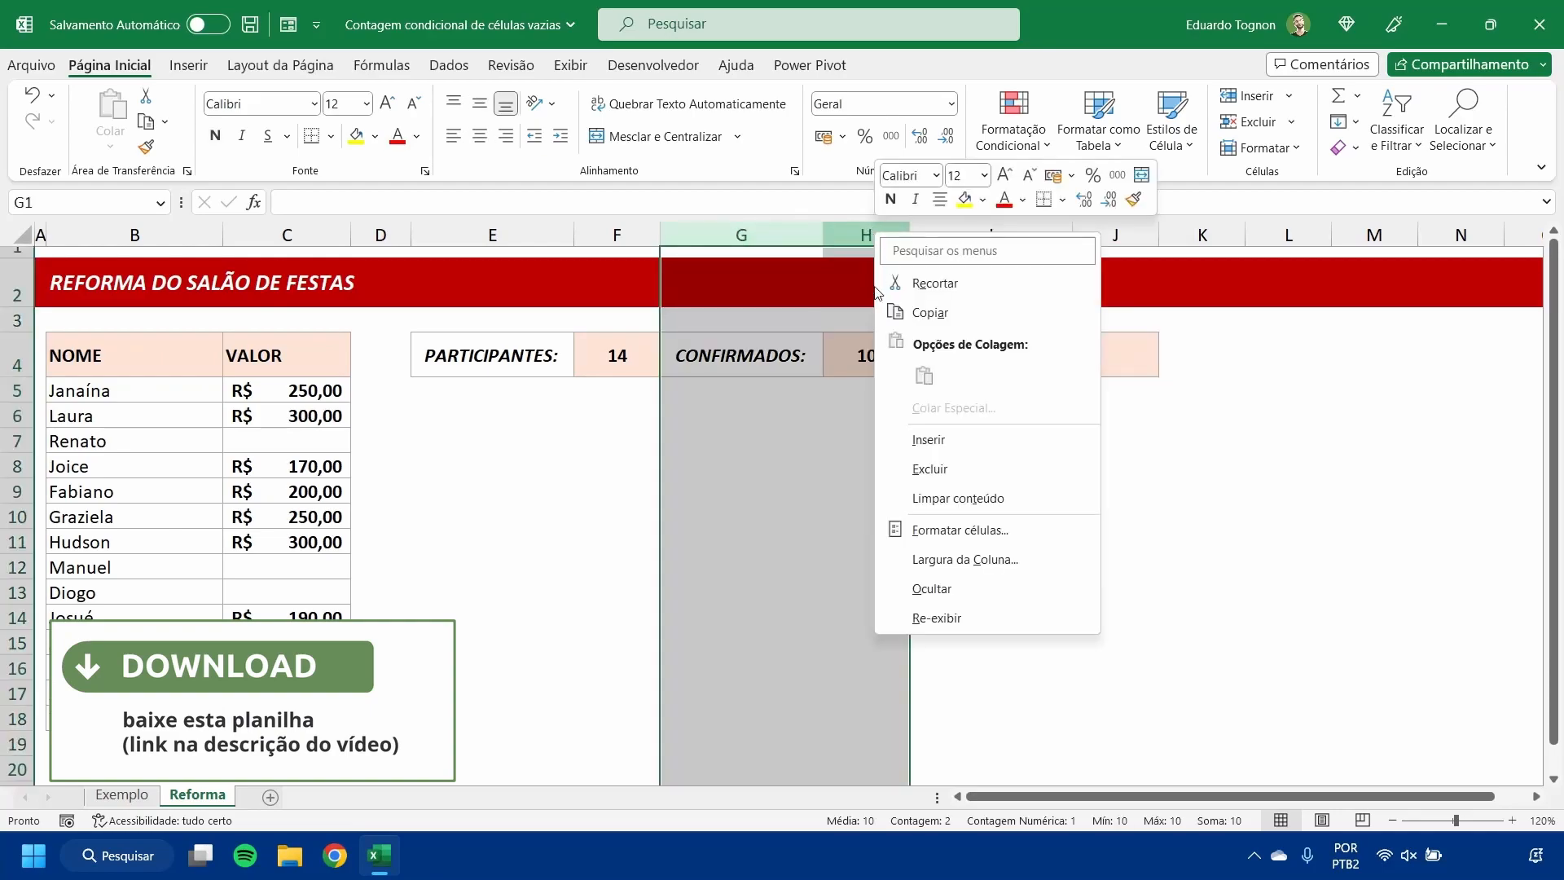
left_click(937, 616)
left_click(549, 484)
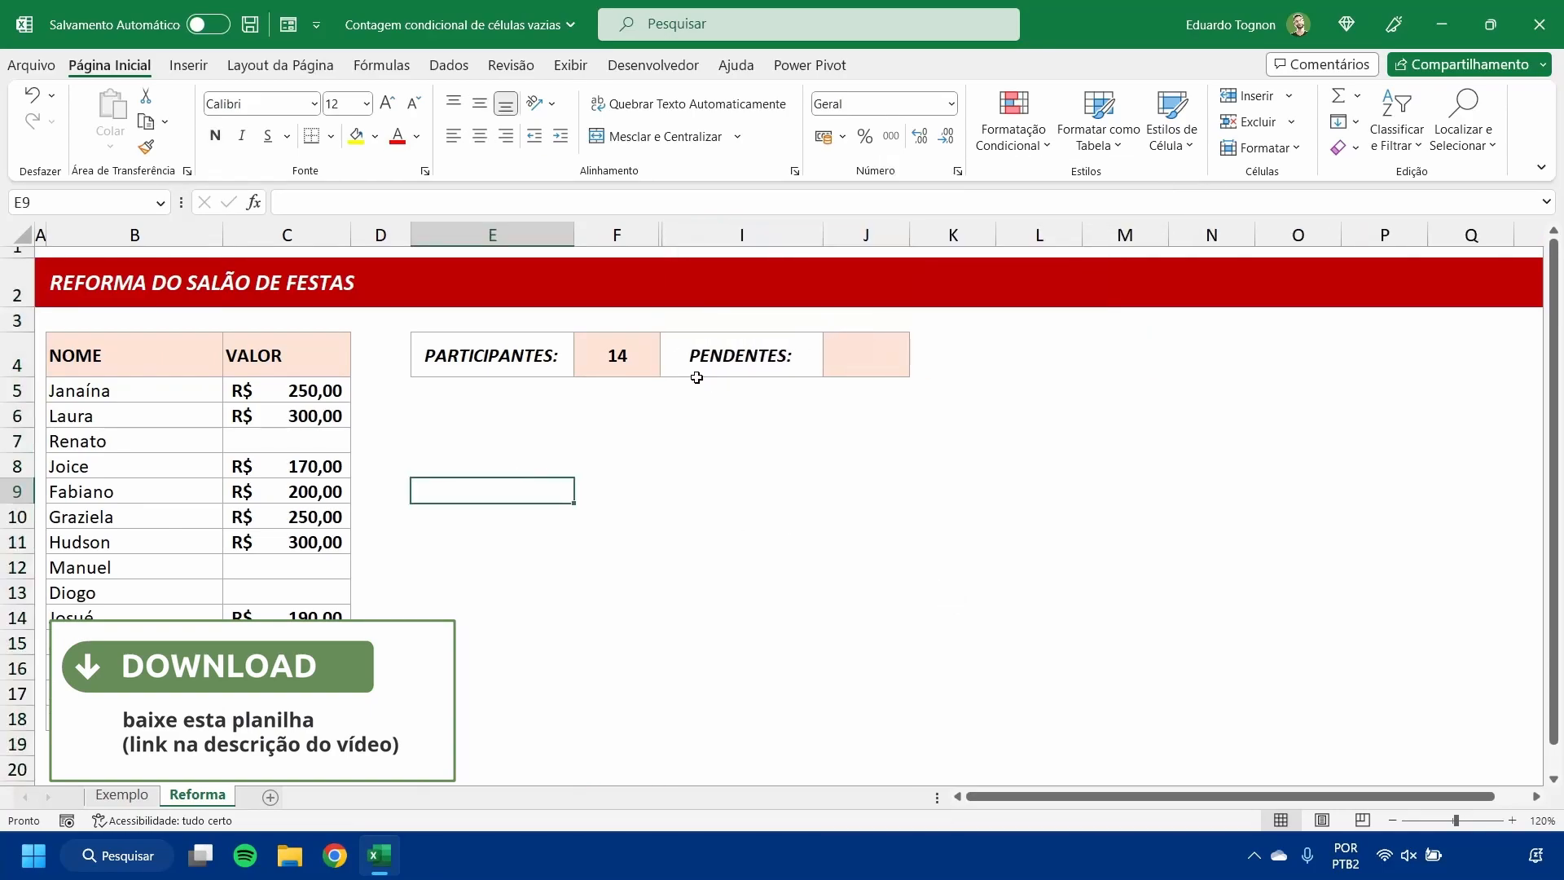
left_click_drag(410, 234, 379, 234)
Step: Enter =CONTAR.VAZIO(C5:C18) in the PENDENTES cell J4 to count the blank values
left_click(845, 344)
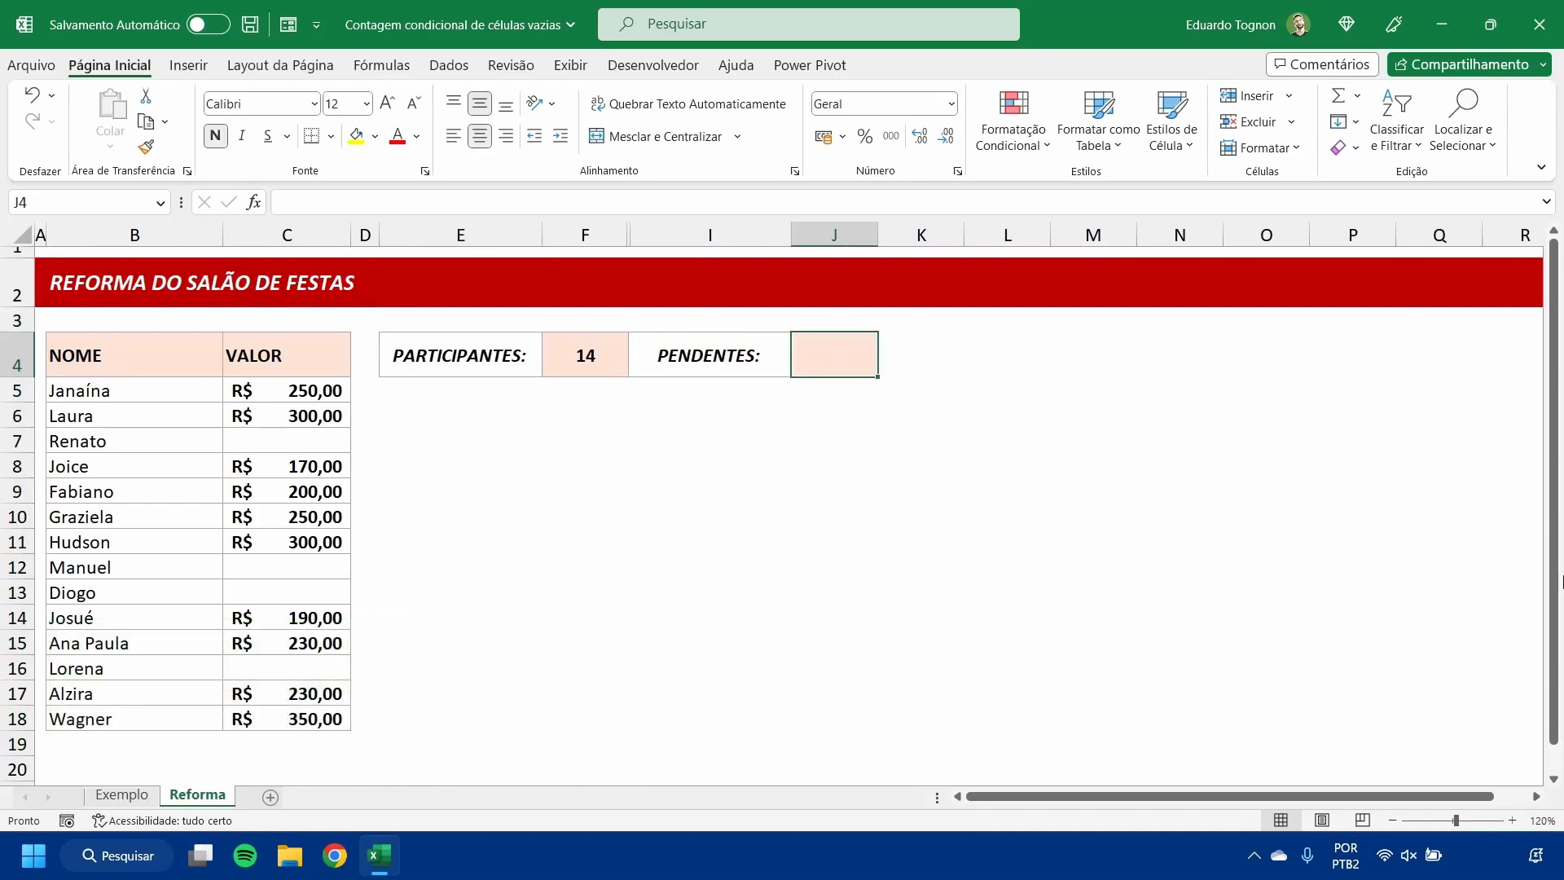
type("=contar.v")
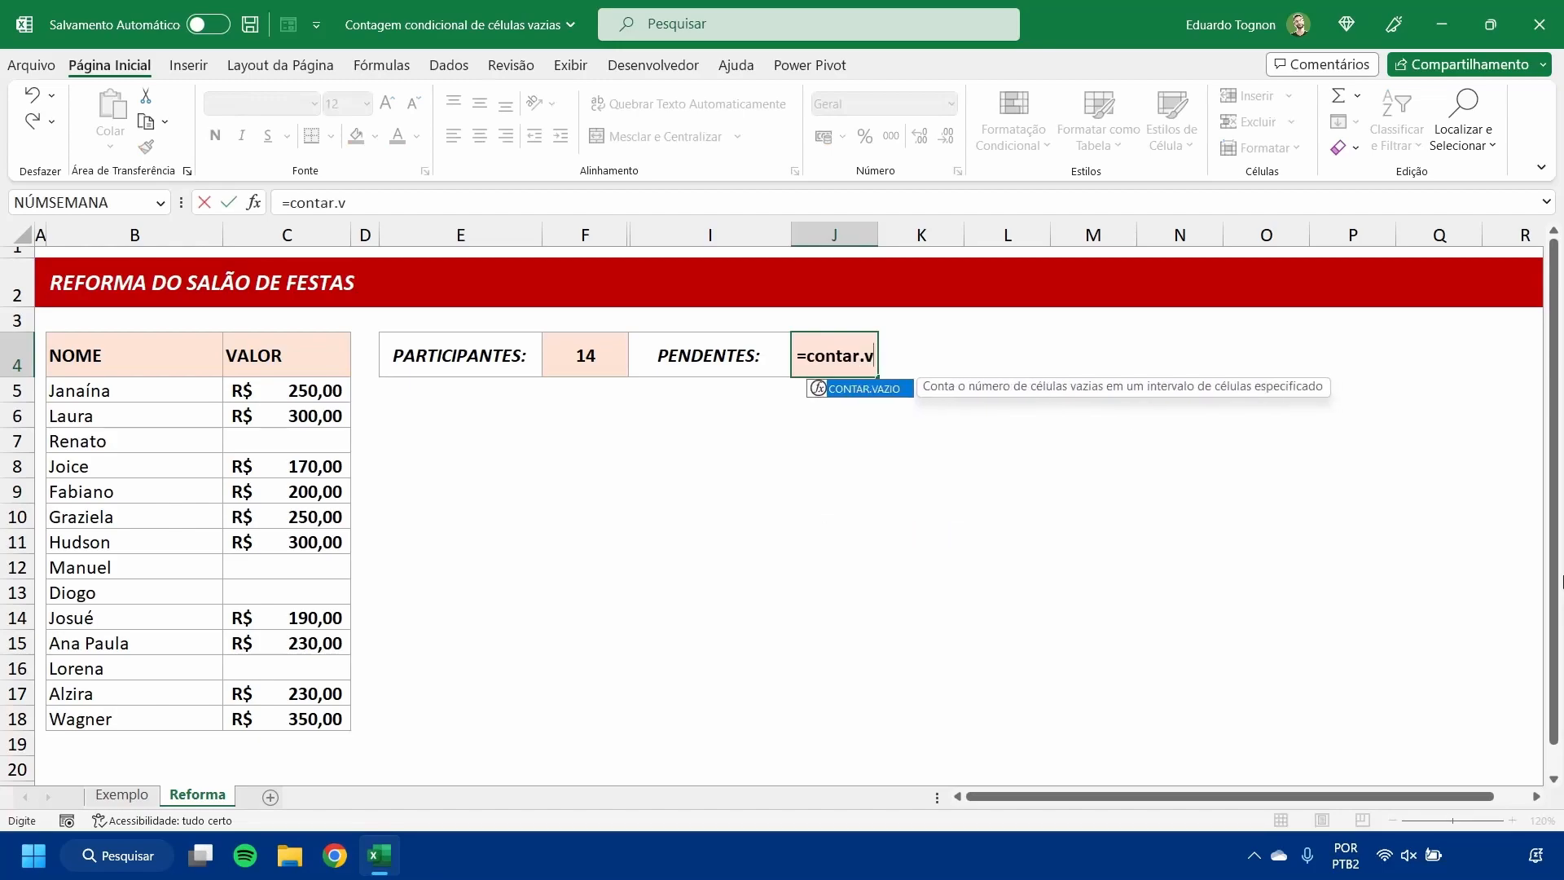
key("Tab")
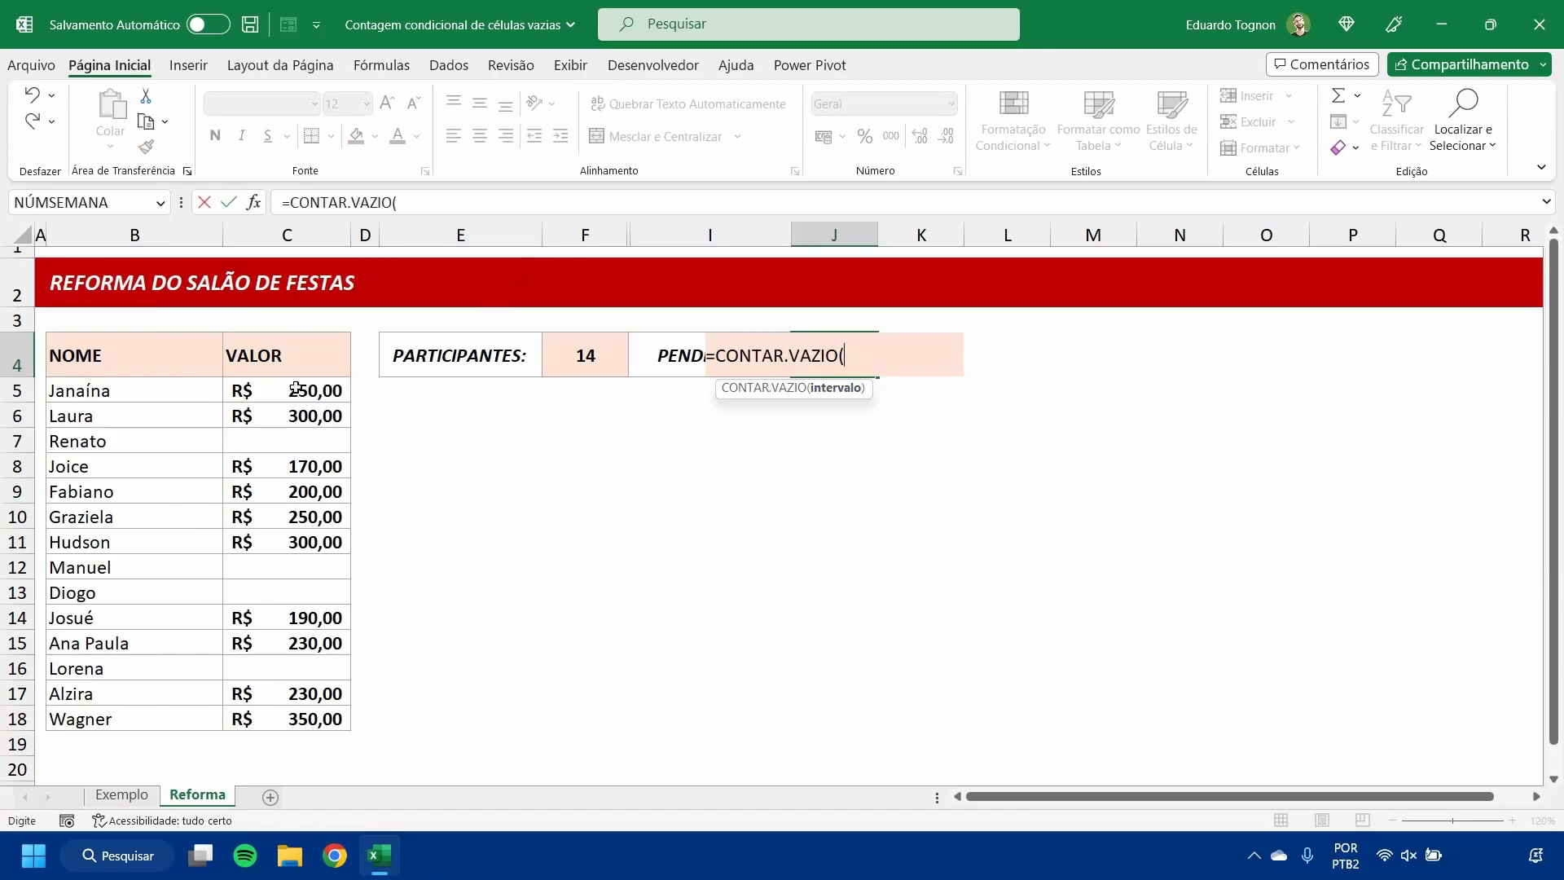
left_click_drag(282, 394, 282, 718)
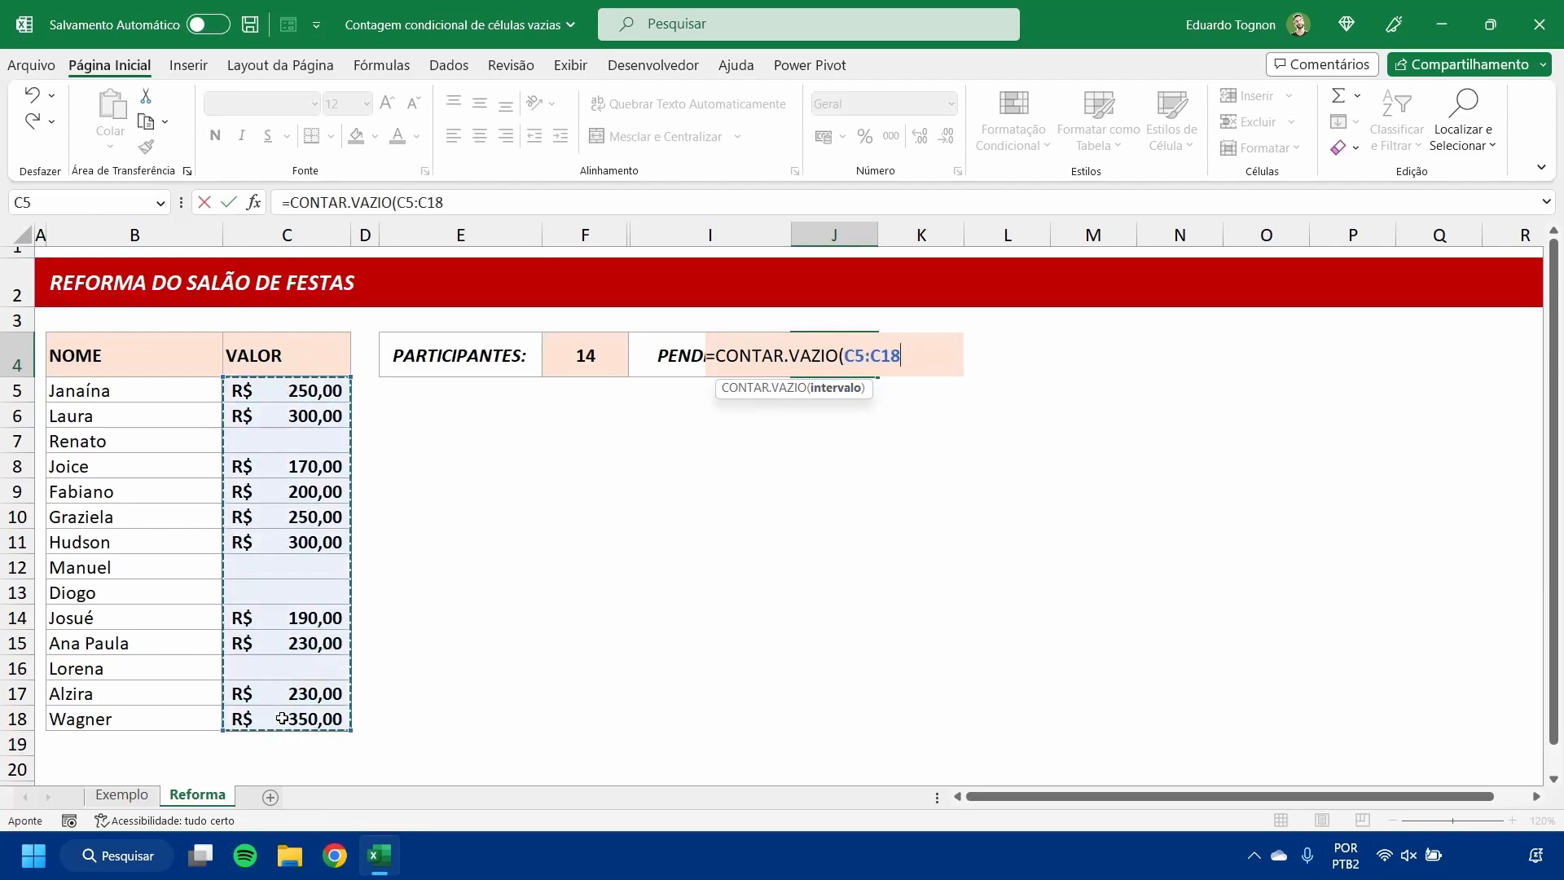
key("Return")
left_click(831, 359)
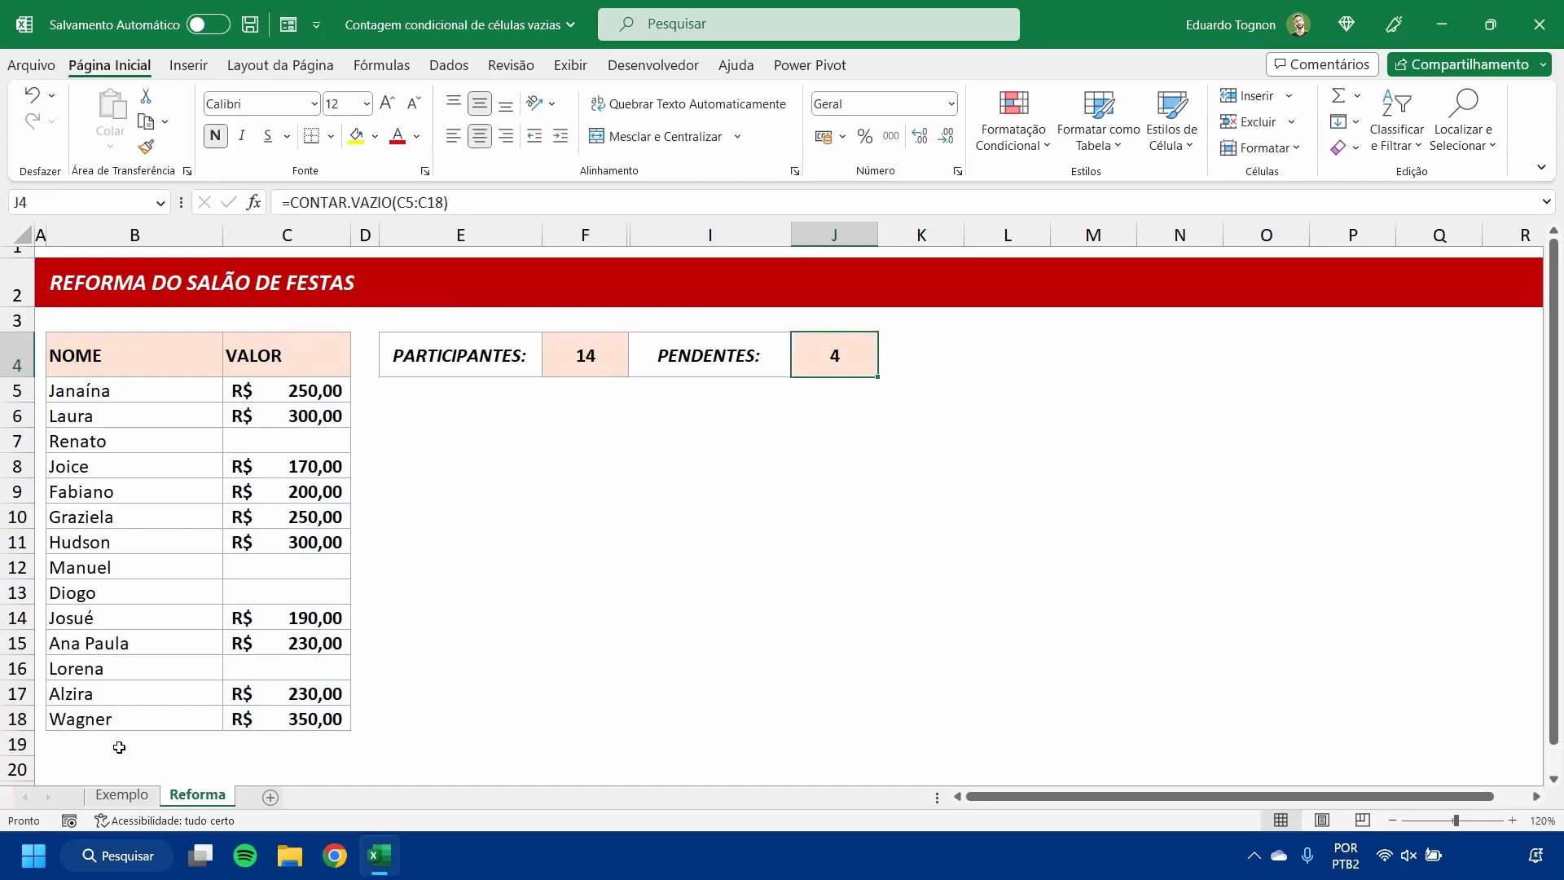
Step: Check the empty cells B19 and C19 below the Reforma table against the range of the PENDENTES formula in J4
left_click(290, 738)
scroll(285, 693, "down", 1)
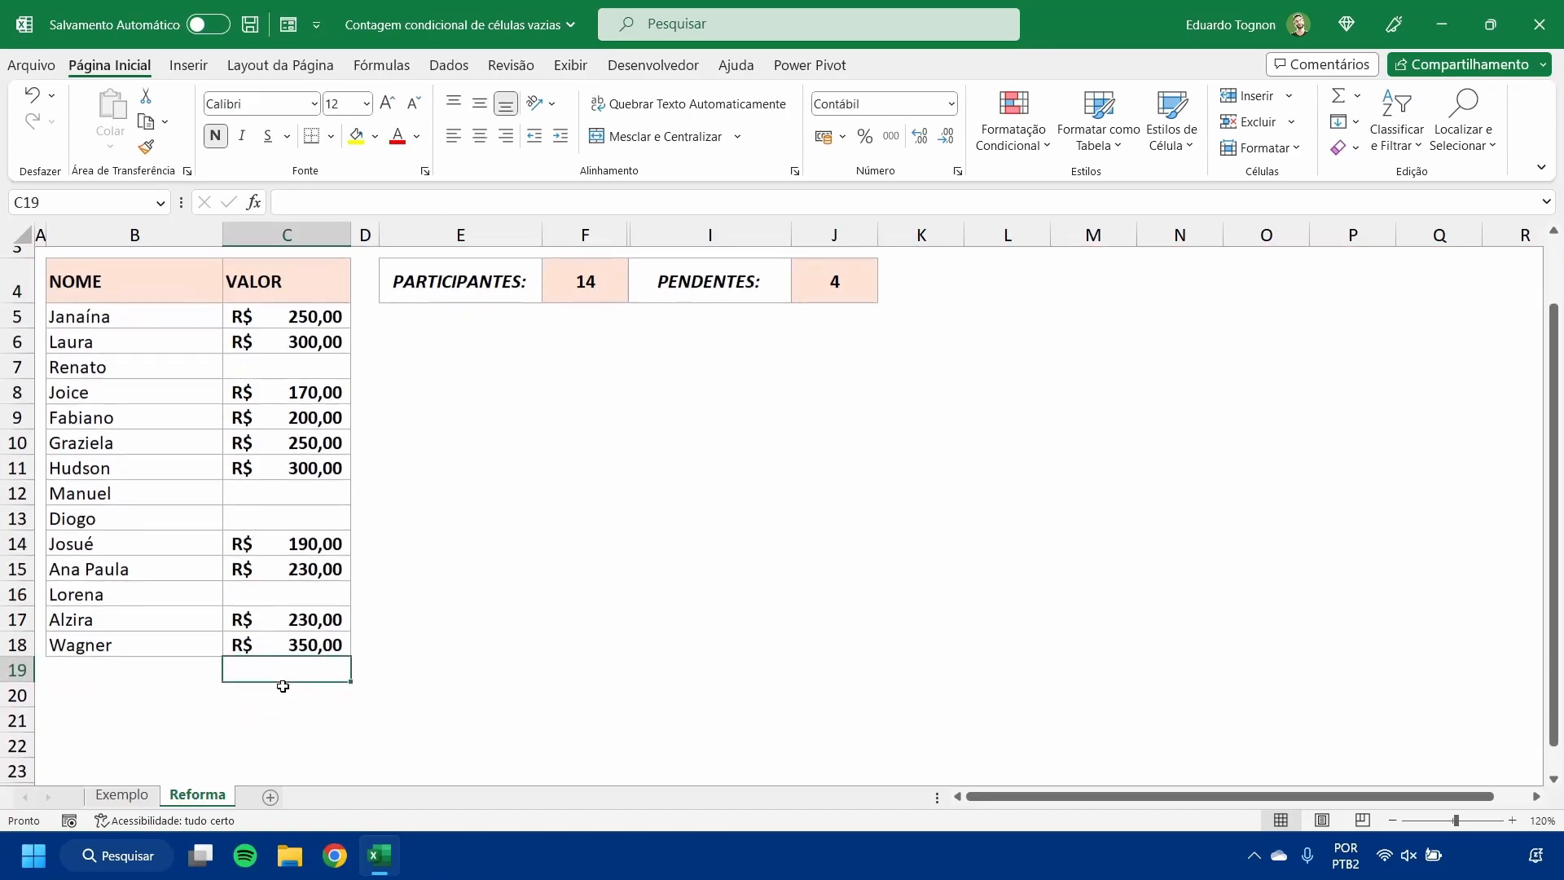
left_click(109, 668)
left_click(285, 678)
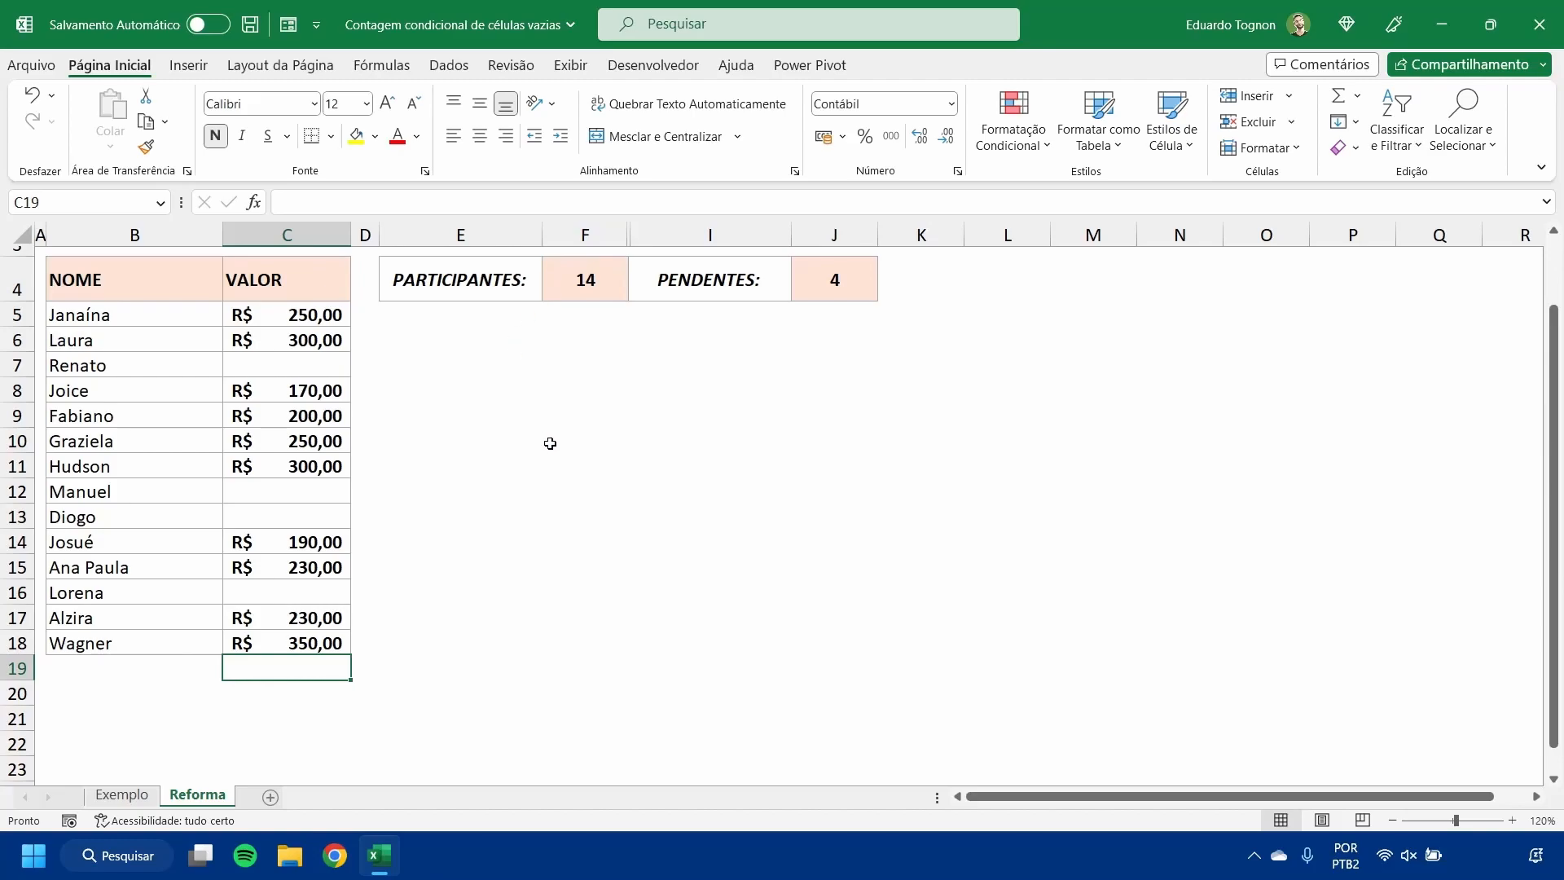
scroll(550, 443, "up", 1)
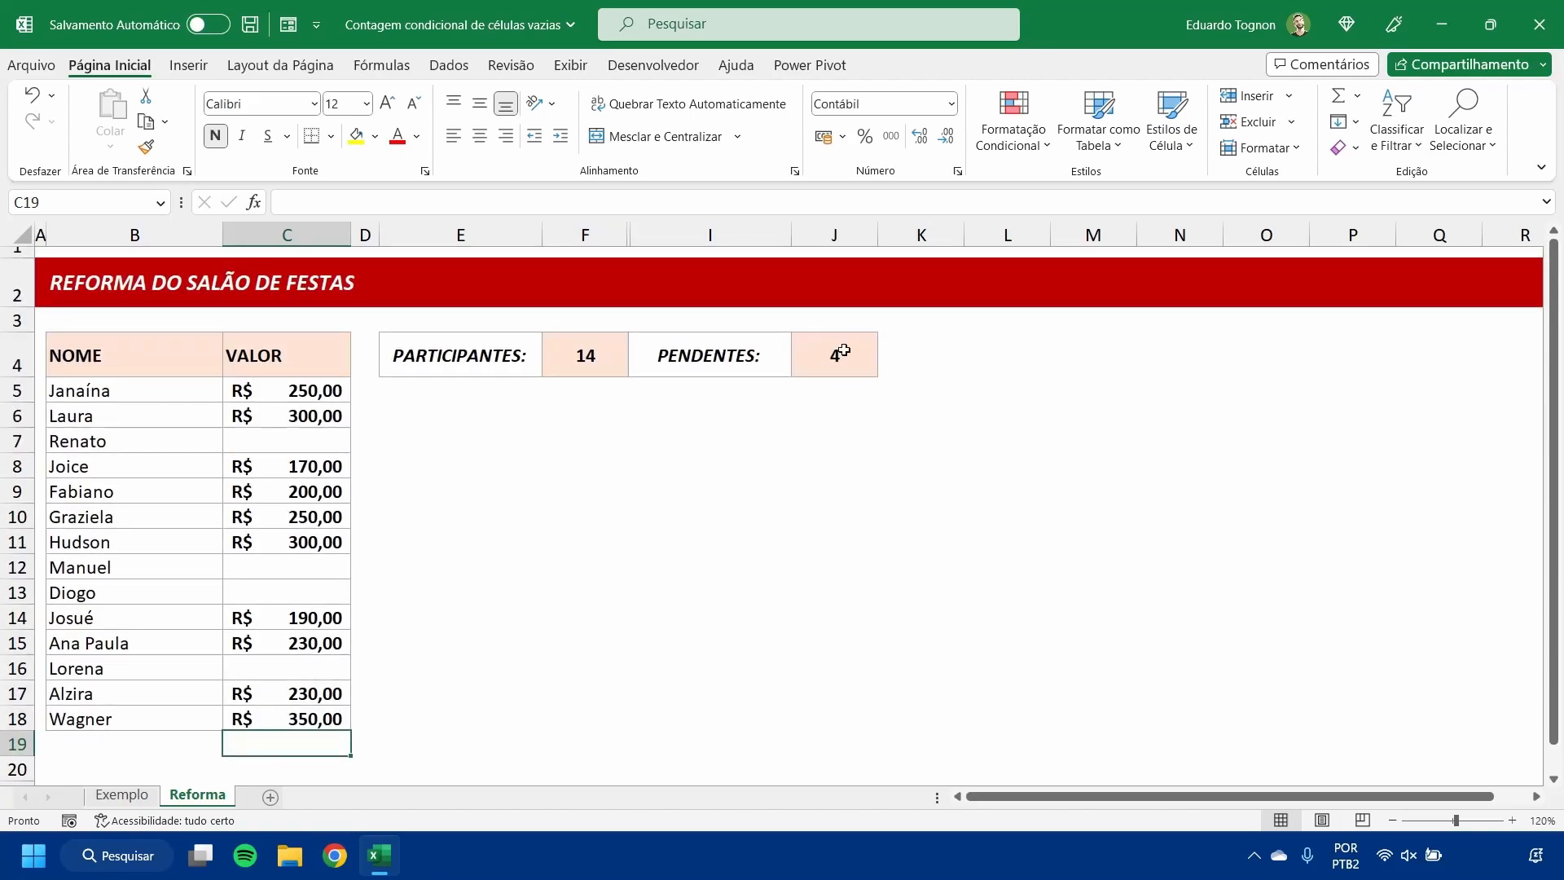
left_click(843, 350)
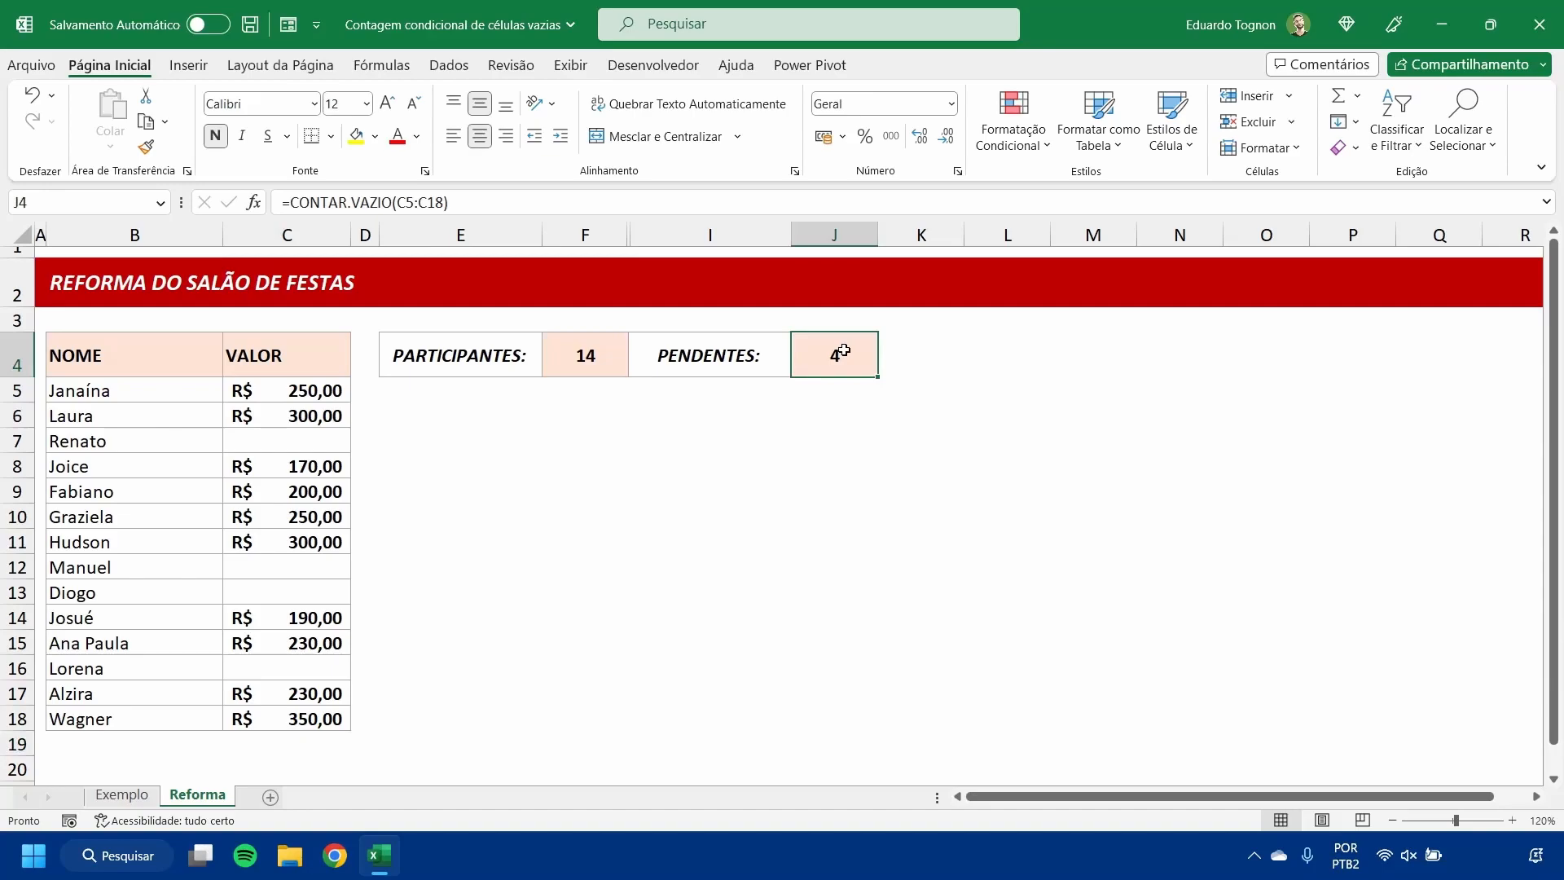
Step: Examine the blank rows 19 to 23 in the NOME and VALOR columns that the PENDENTES formula leaves out
scroll(171, 628, "down", 2)
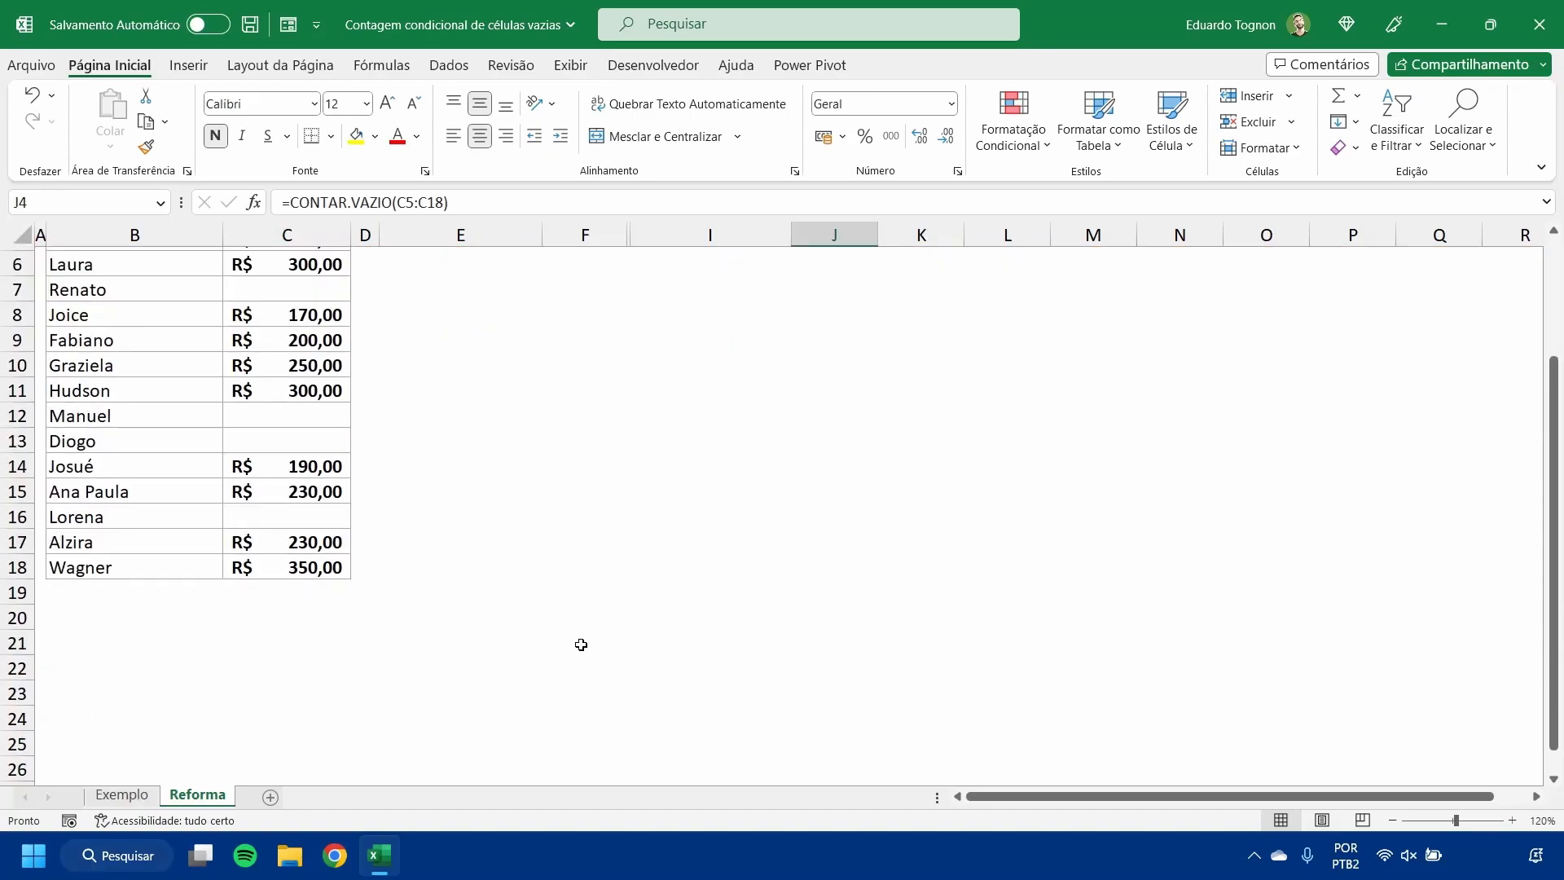
scroll(580, 644, "up", 2)
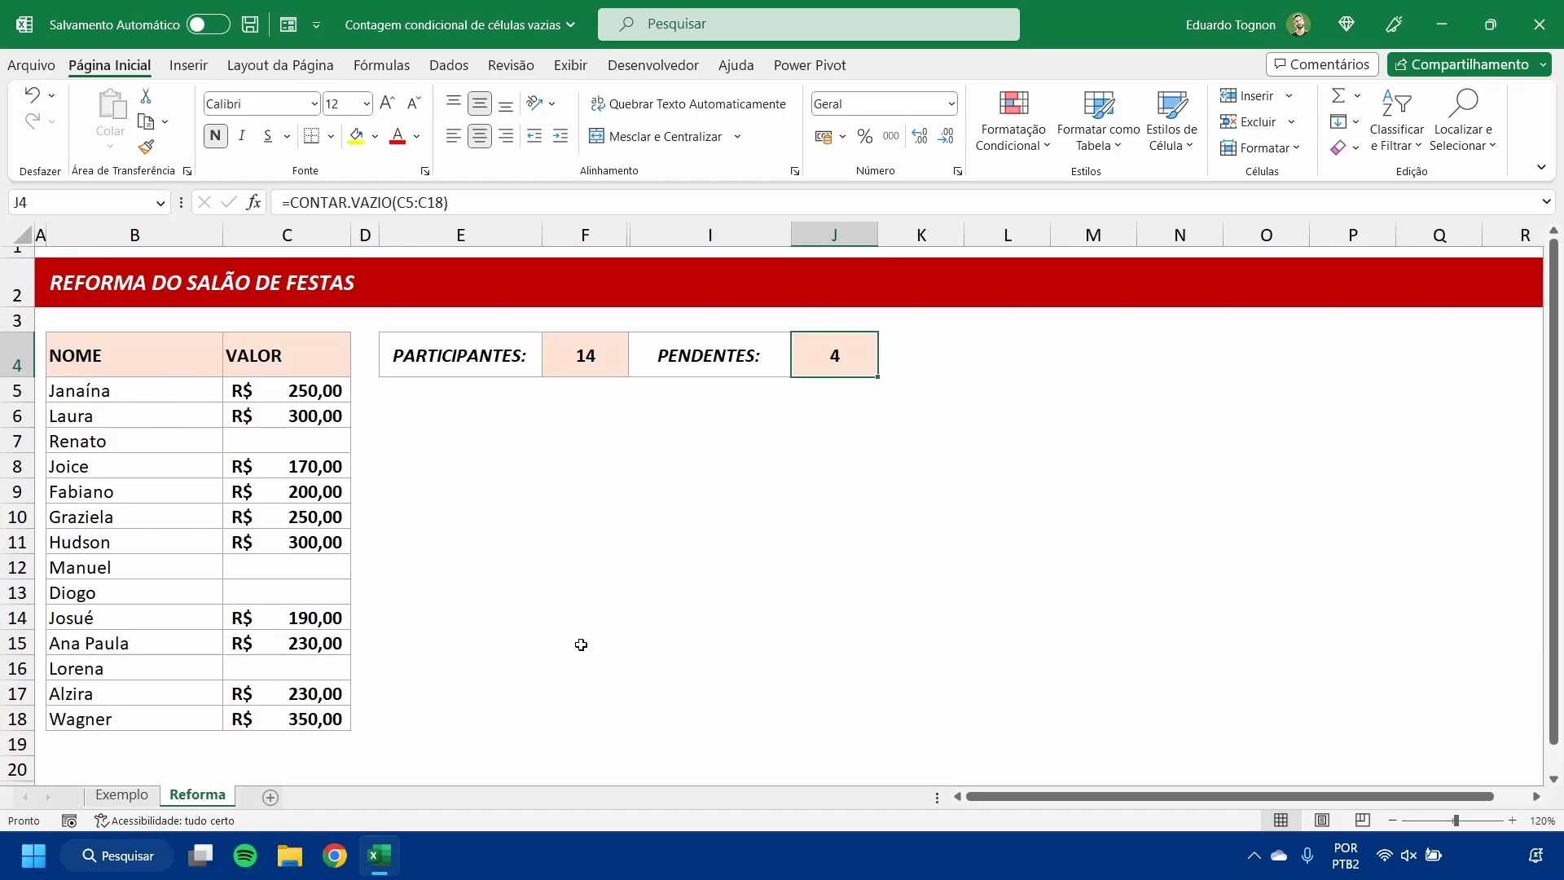
scroll(276, 553, "down", 2)
left_click(83, 592)
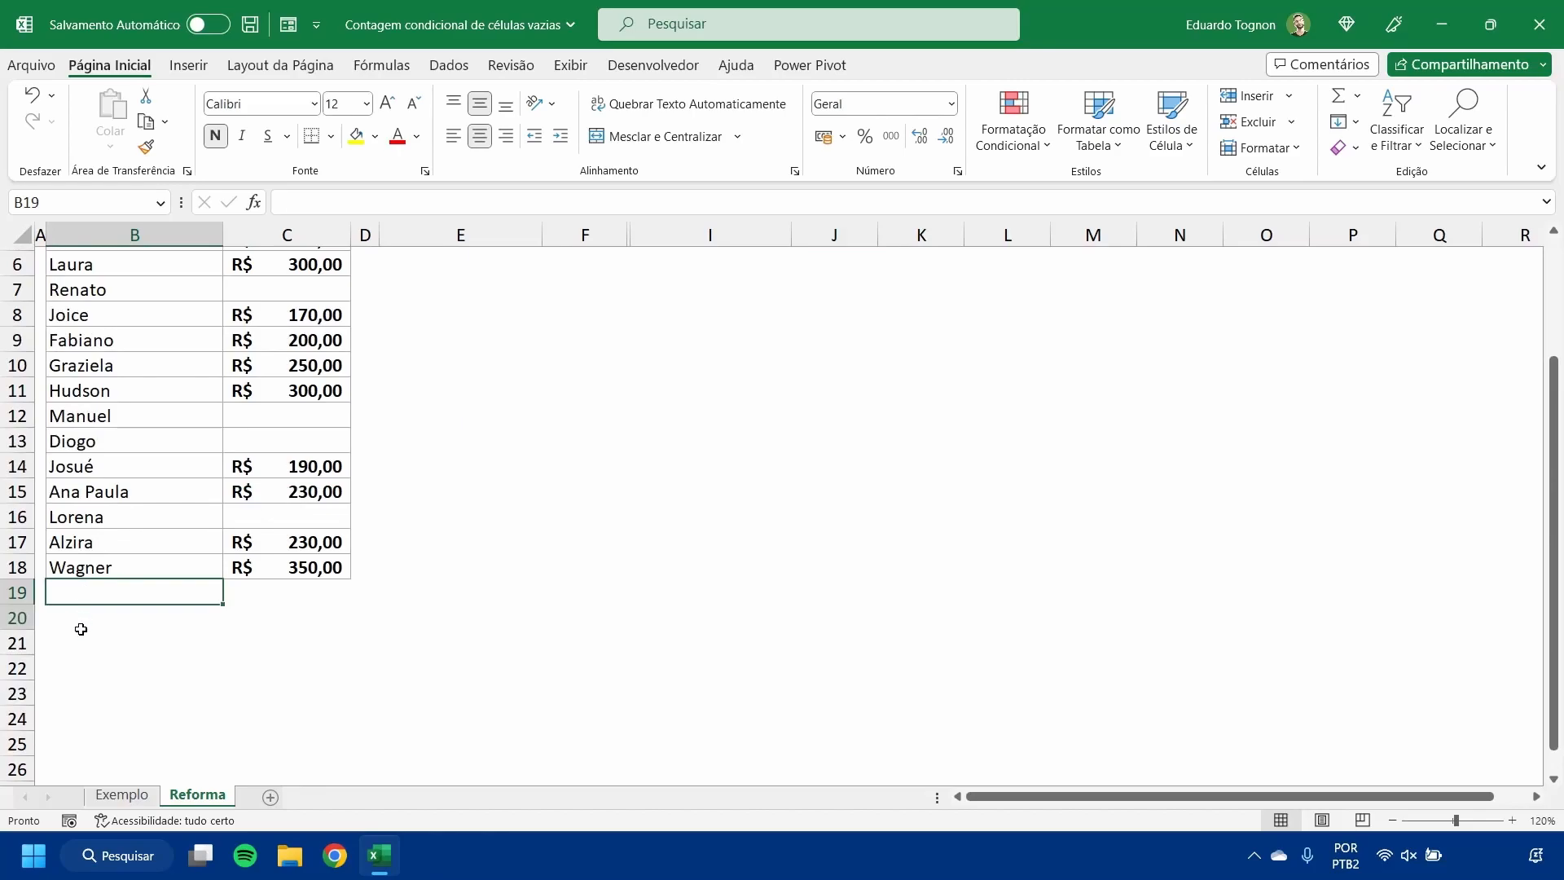
left_click_drag(83, 622, 74, 684)
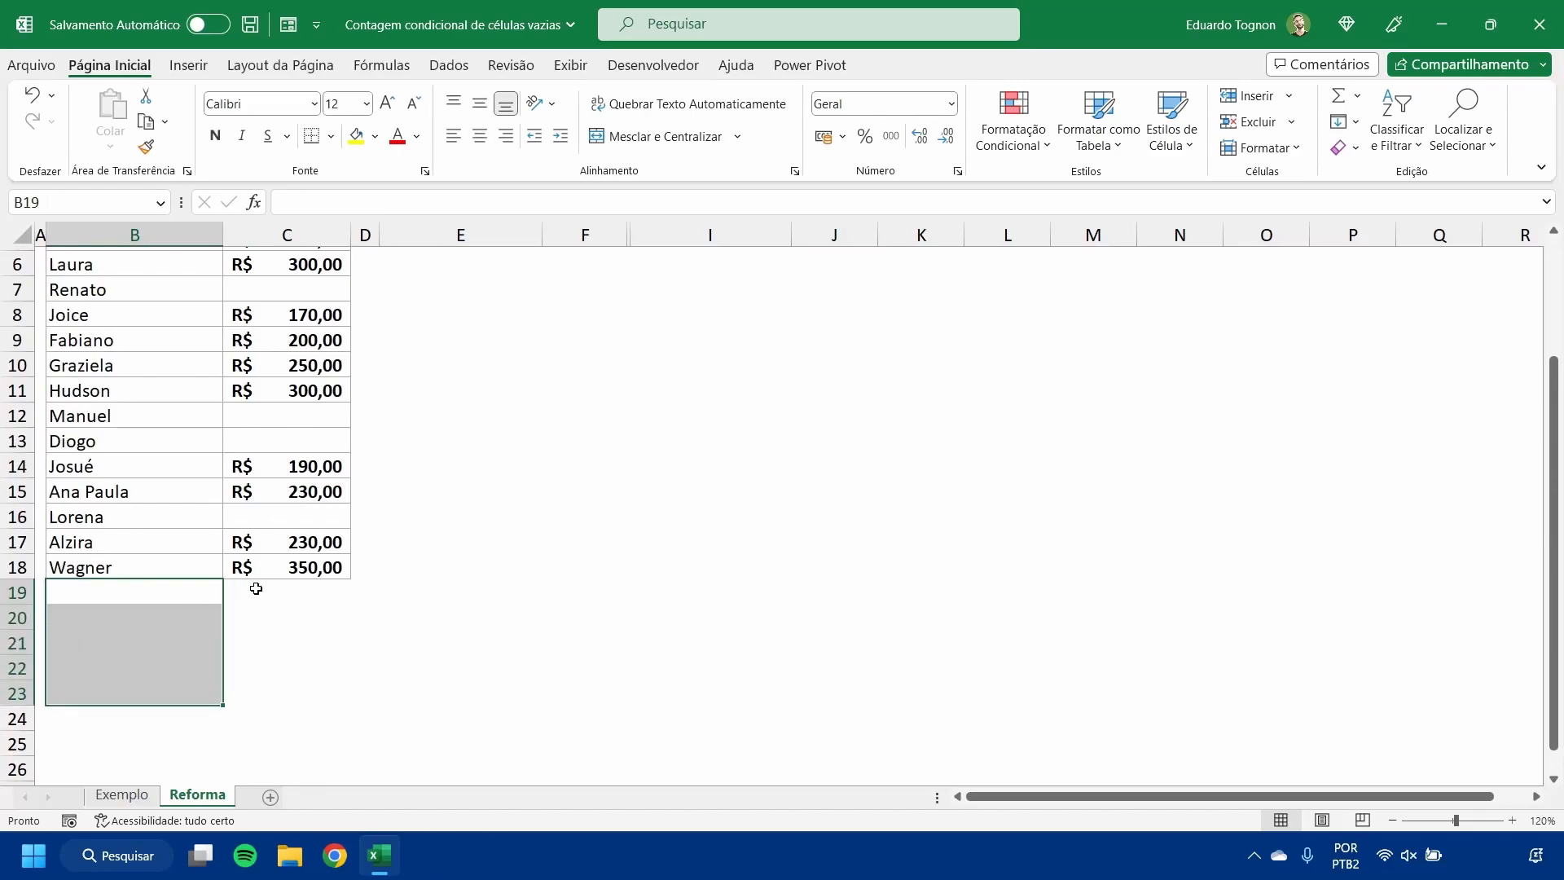
scroll(896, 336, "up", 2)
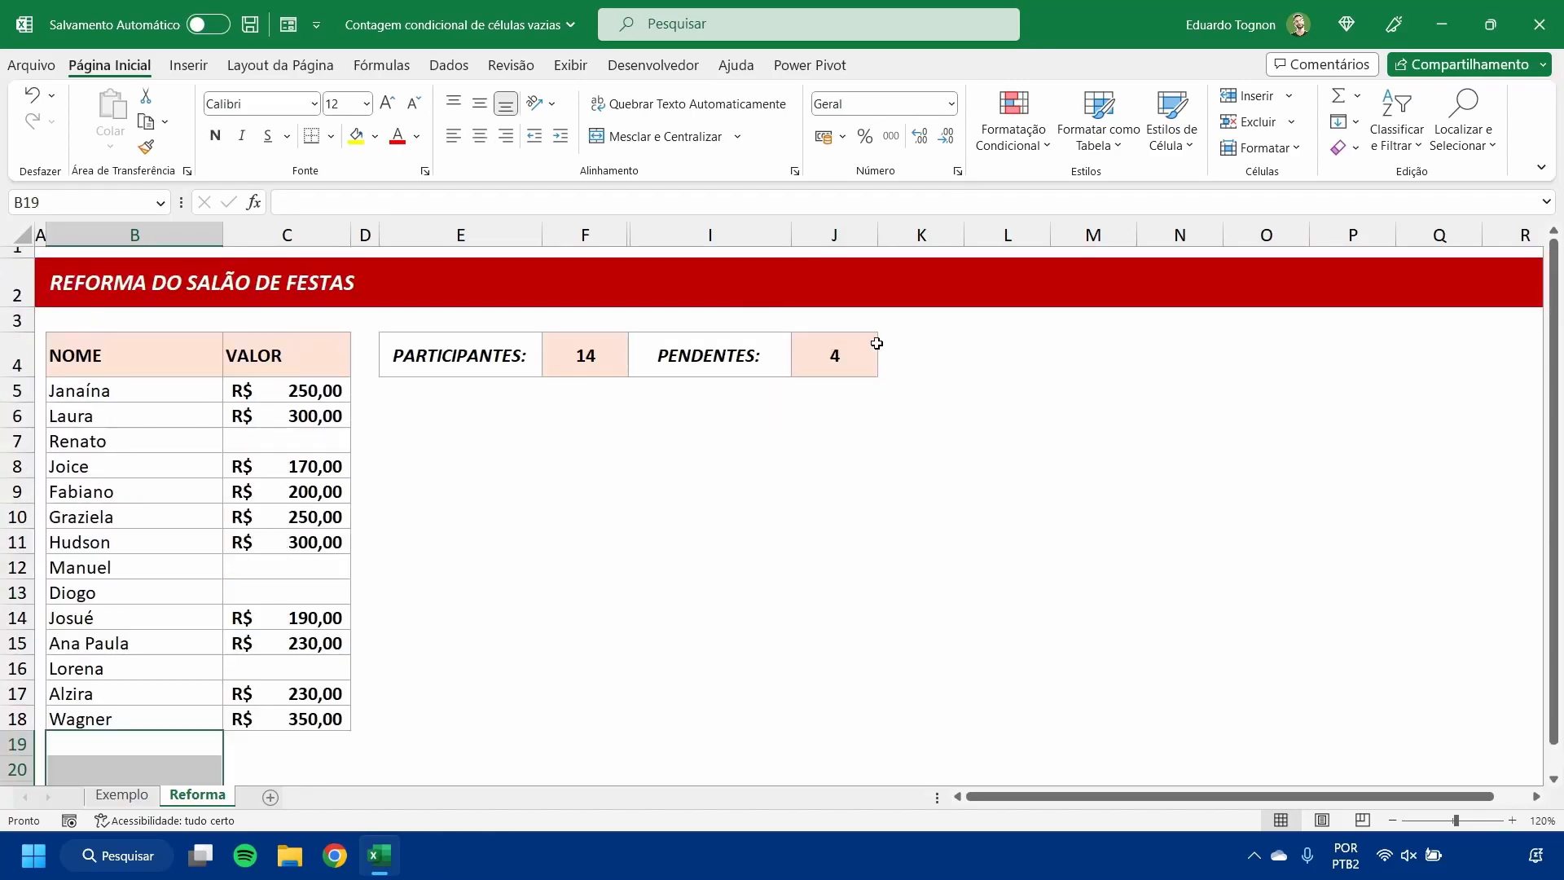
scroll(620, 428, "down", 3)
left_click_drag(261, 510, 261, 608)
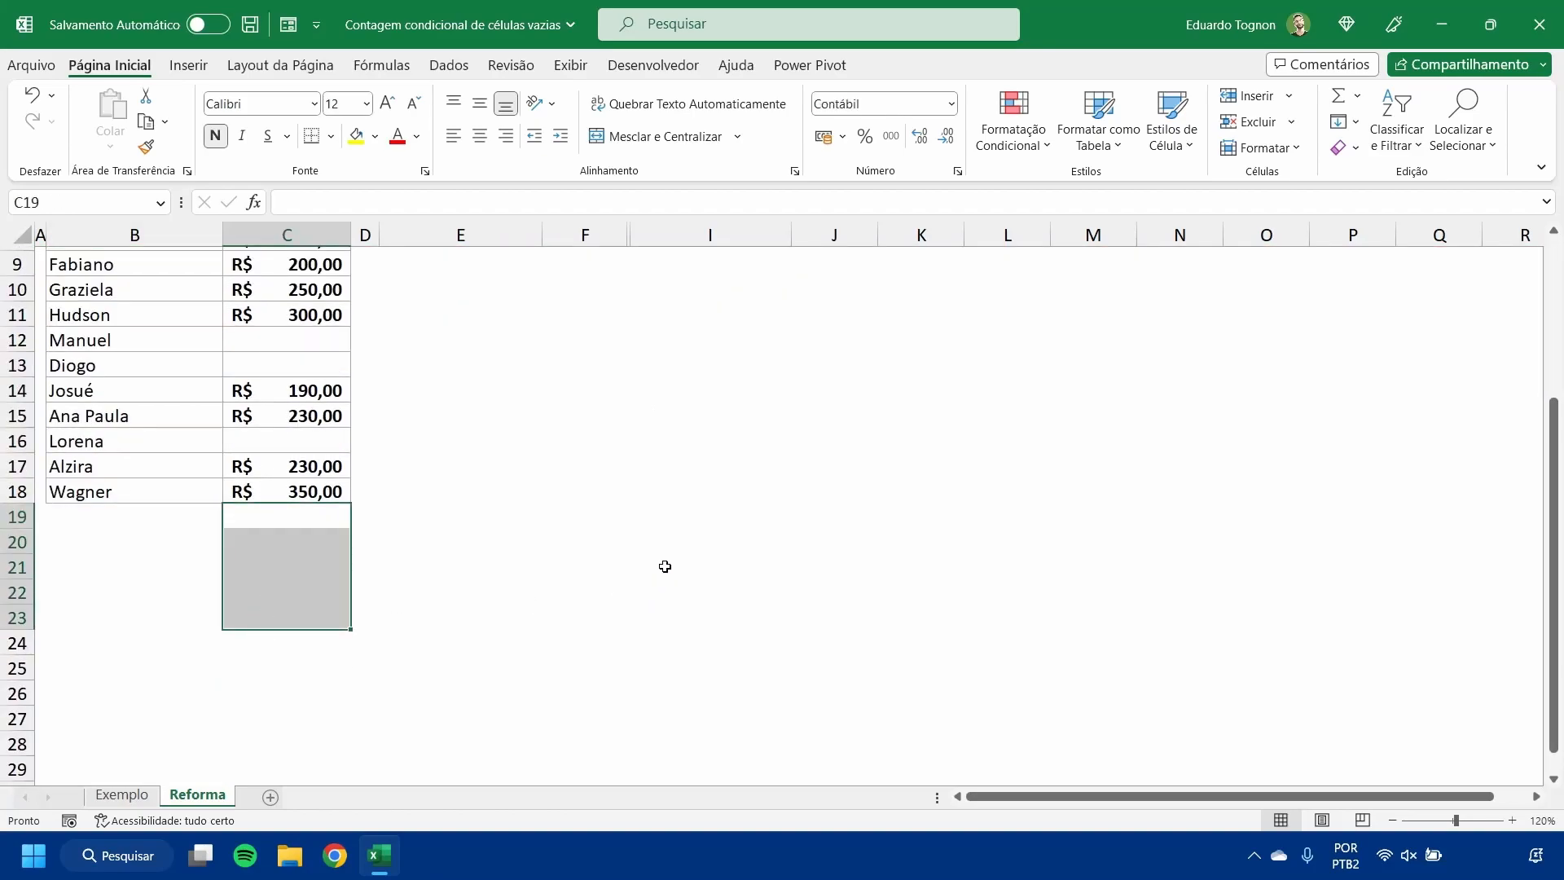
scroll(665, 566, "up", 3)
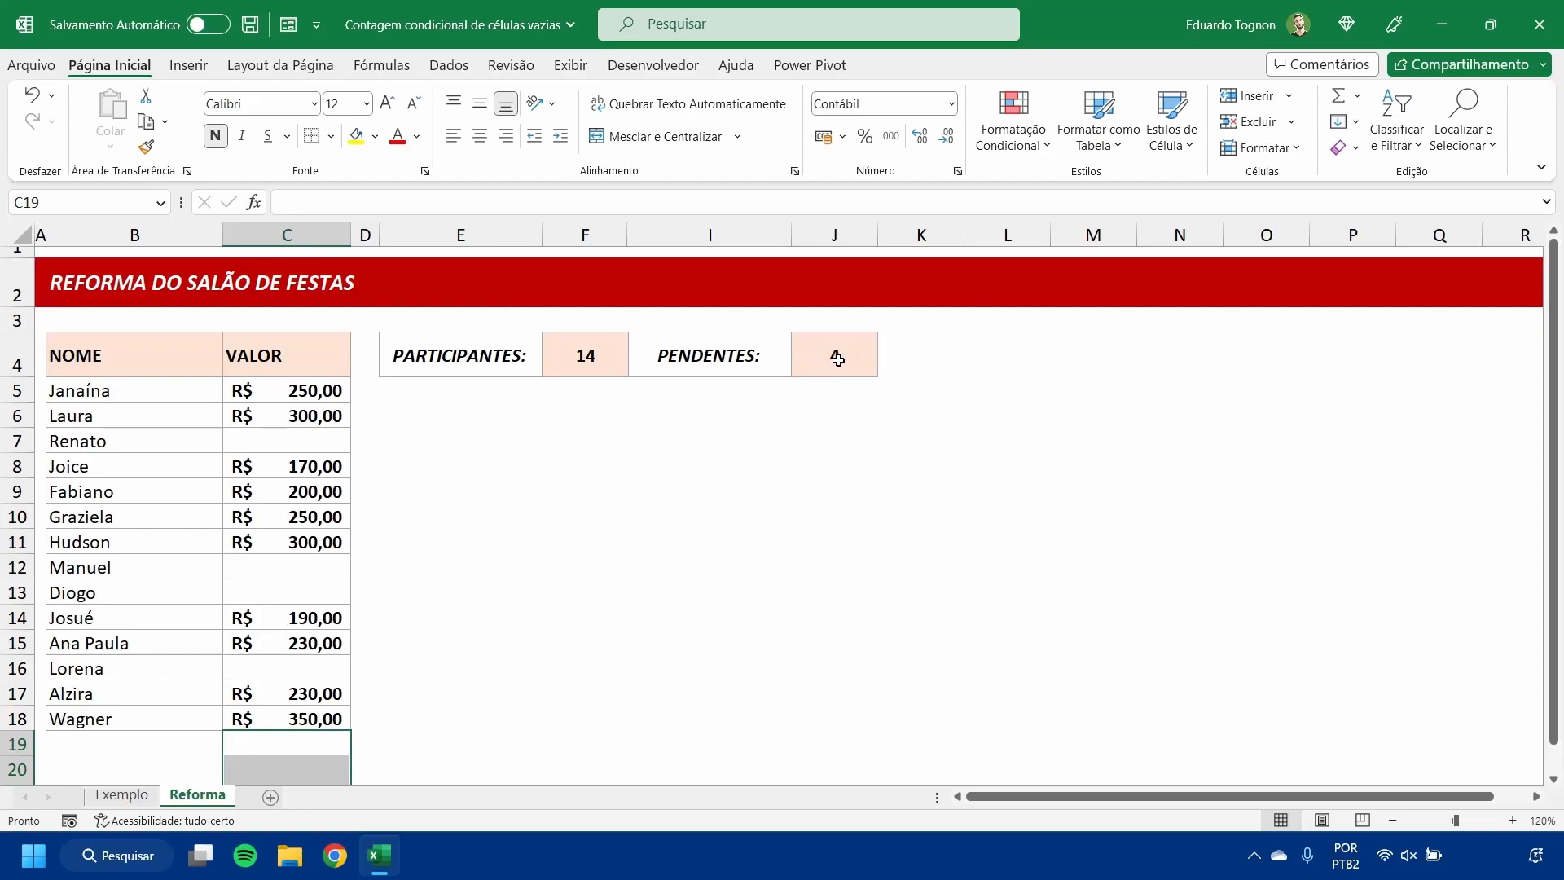
Step: Examine the blank cells B19:B23 and C19:C23 below the table, along with the NOME column from row 7 to row 23
scroll(242, 574, "down", 3)
left_click_drag(84, 511, 74, 610)
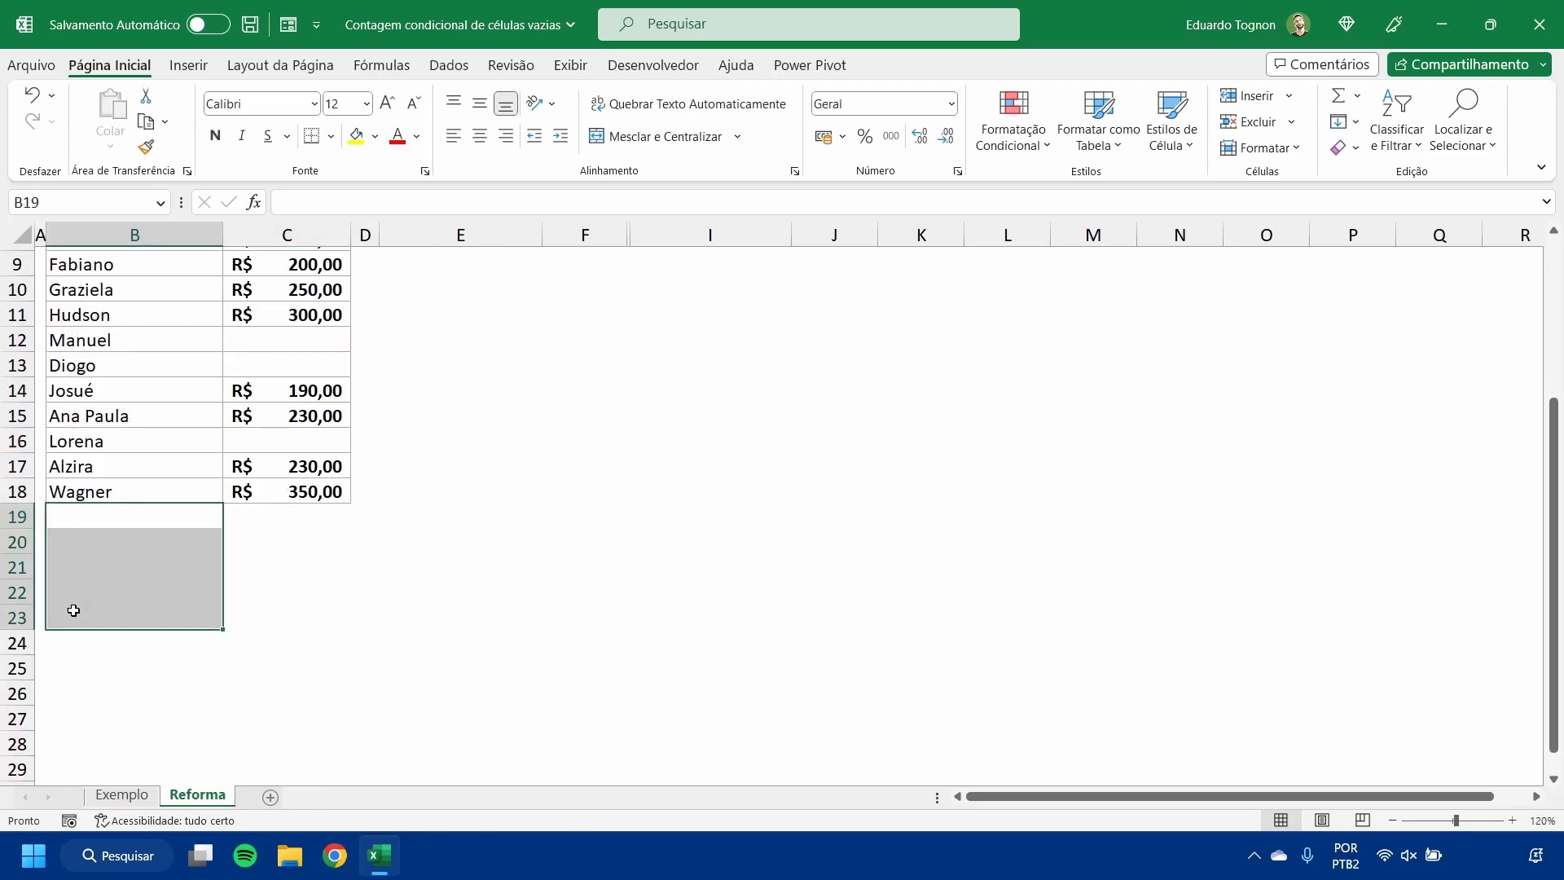
left_click_drag(262, 514, 256, 618)
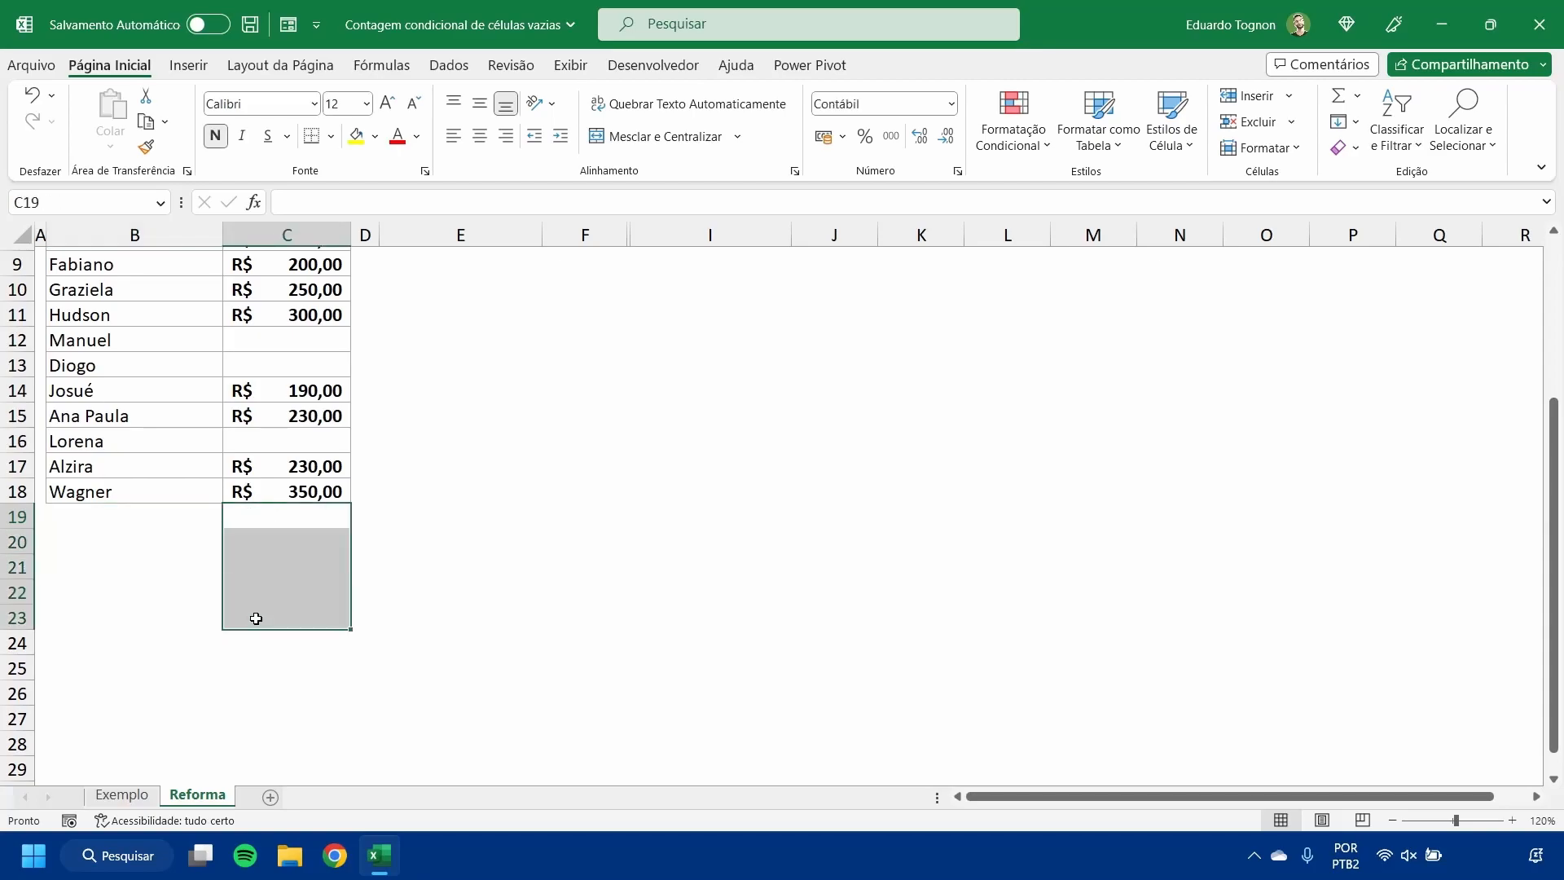
scroll(255, 618, "up", 3)
scroll(360, 489, "down", 2)
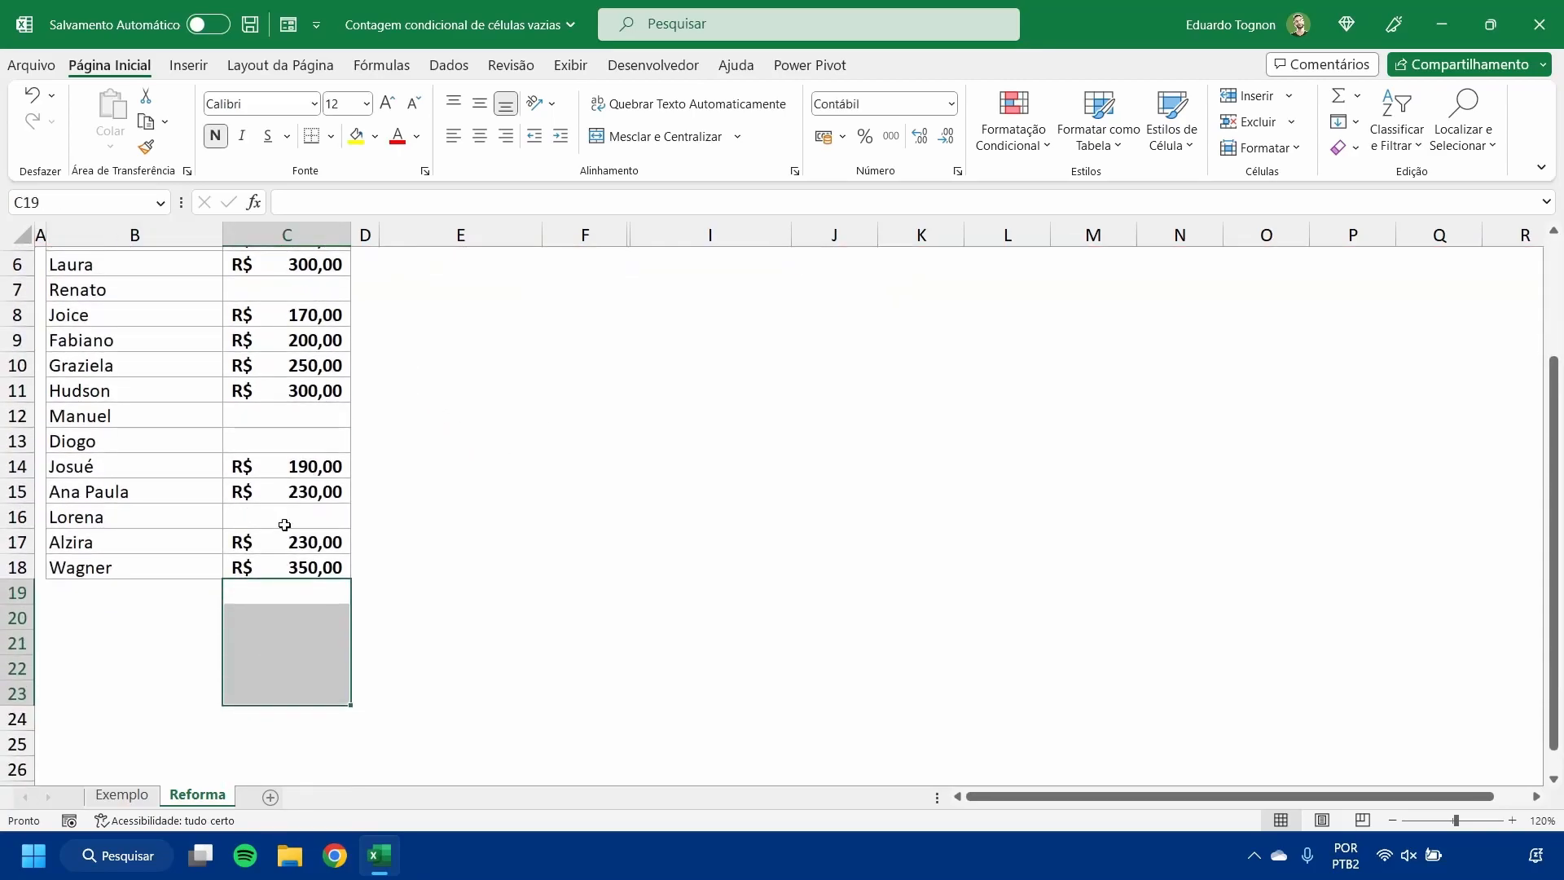
left_click(288, 588)
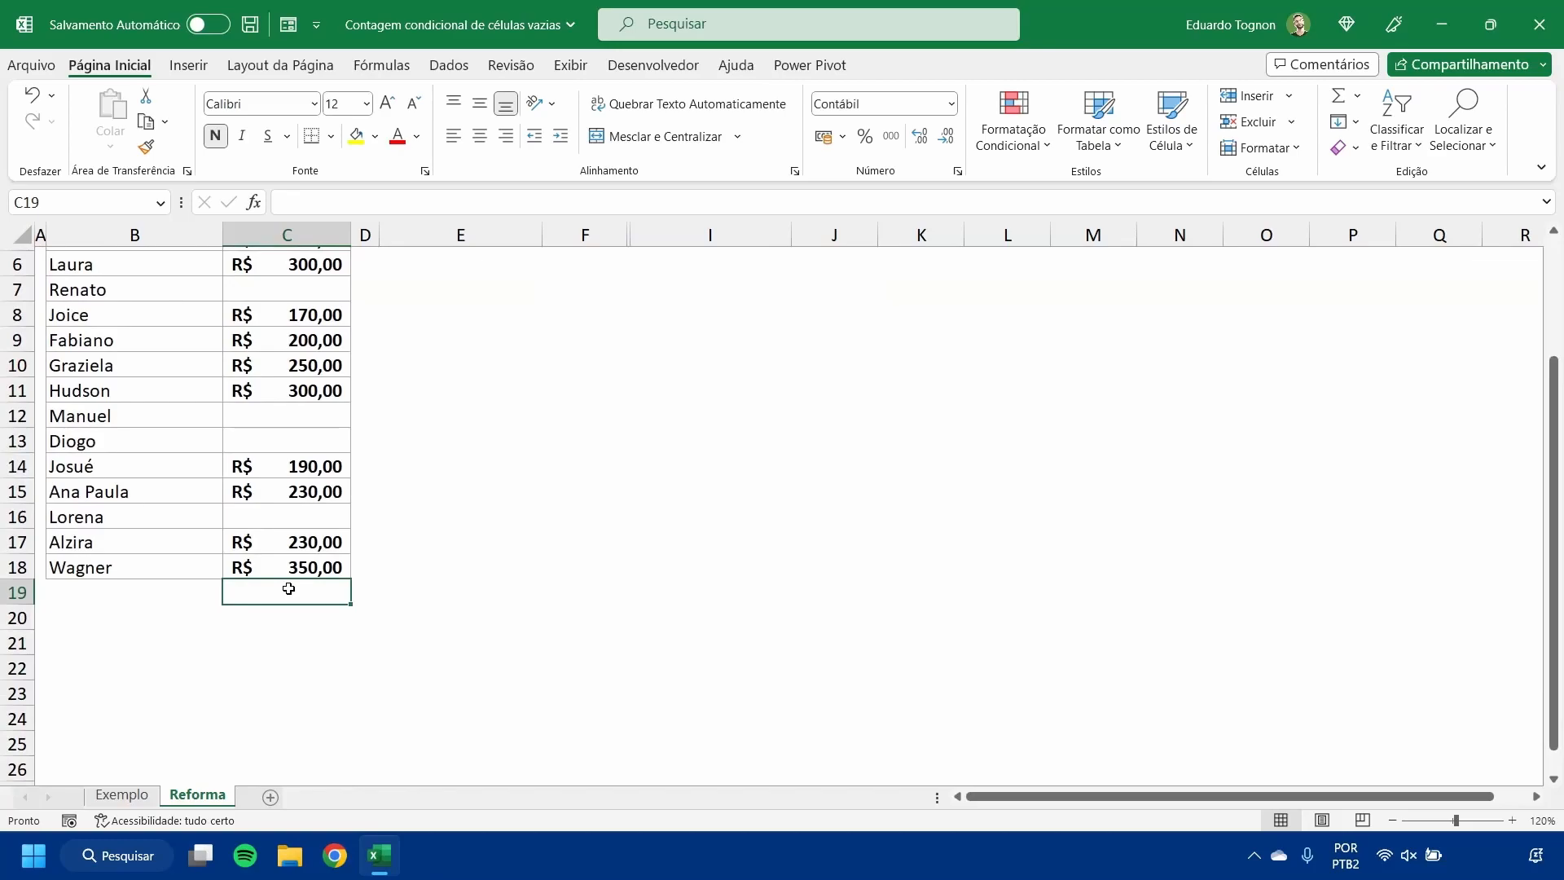
left_click(70, 588)
left_click_drag(82, 291, 92, 702)
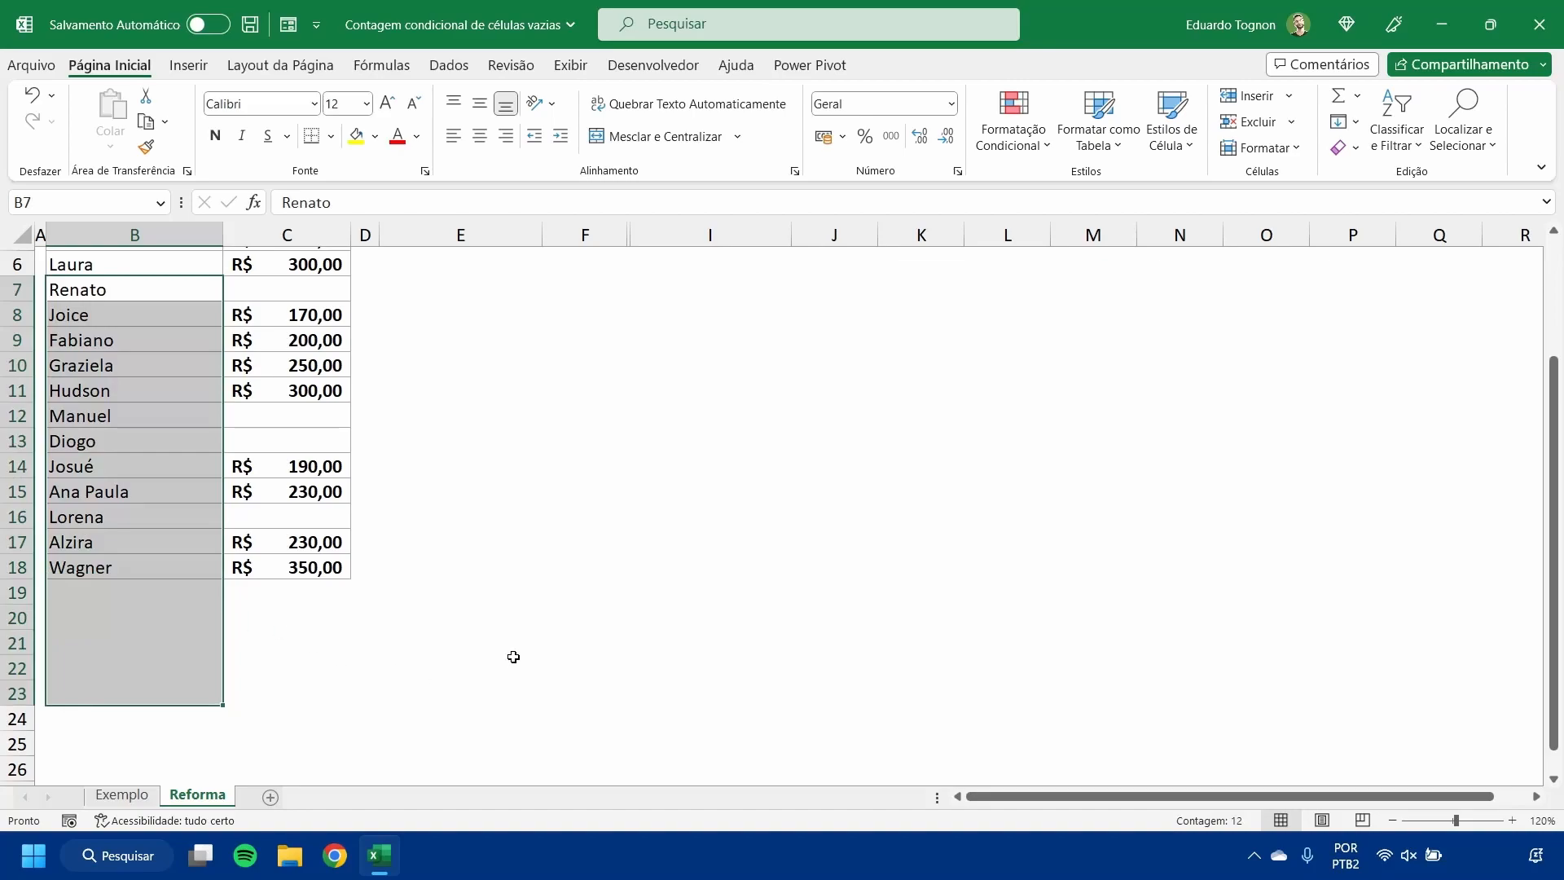
Step: Inspect the starting reference C5 of the range in the PENDENTES formula in J4
scroll(513, 656, "up", 2)
left_click(814, 358)
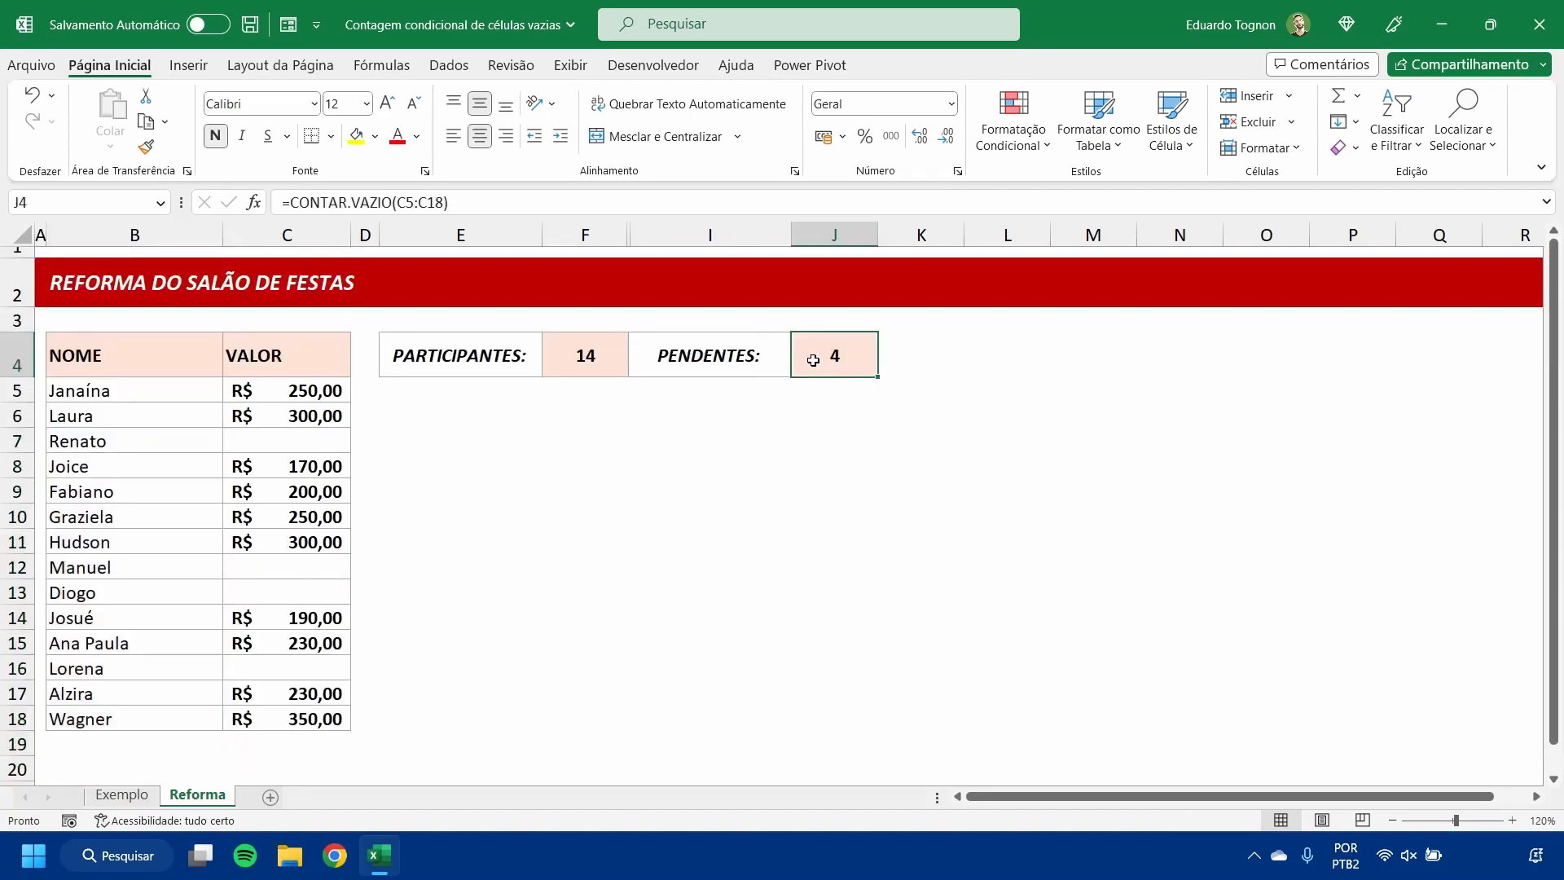
double_click(833, 357)
mouse_move(843, 355)
left_mouse_down()
mouse_move(904, 355)
mouse_move(865, 359)
left_mouse_up()
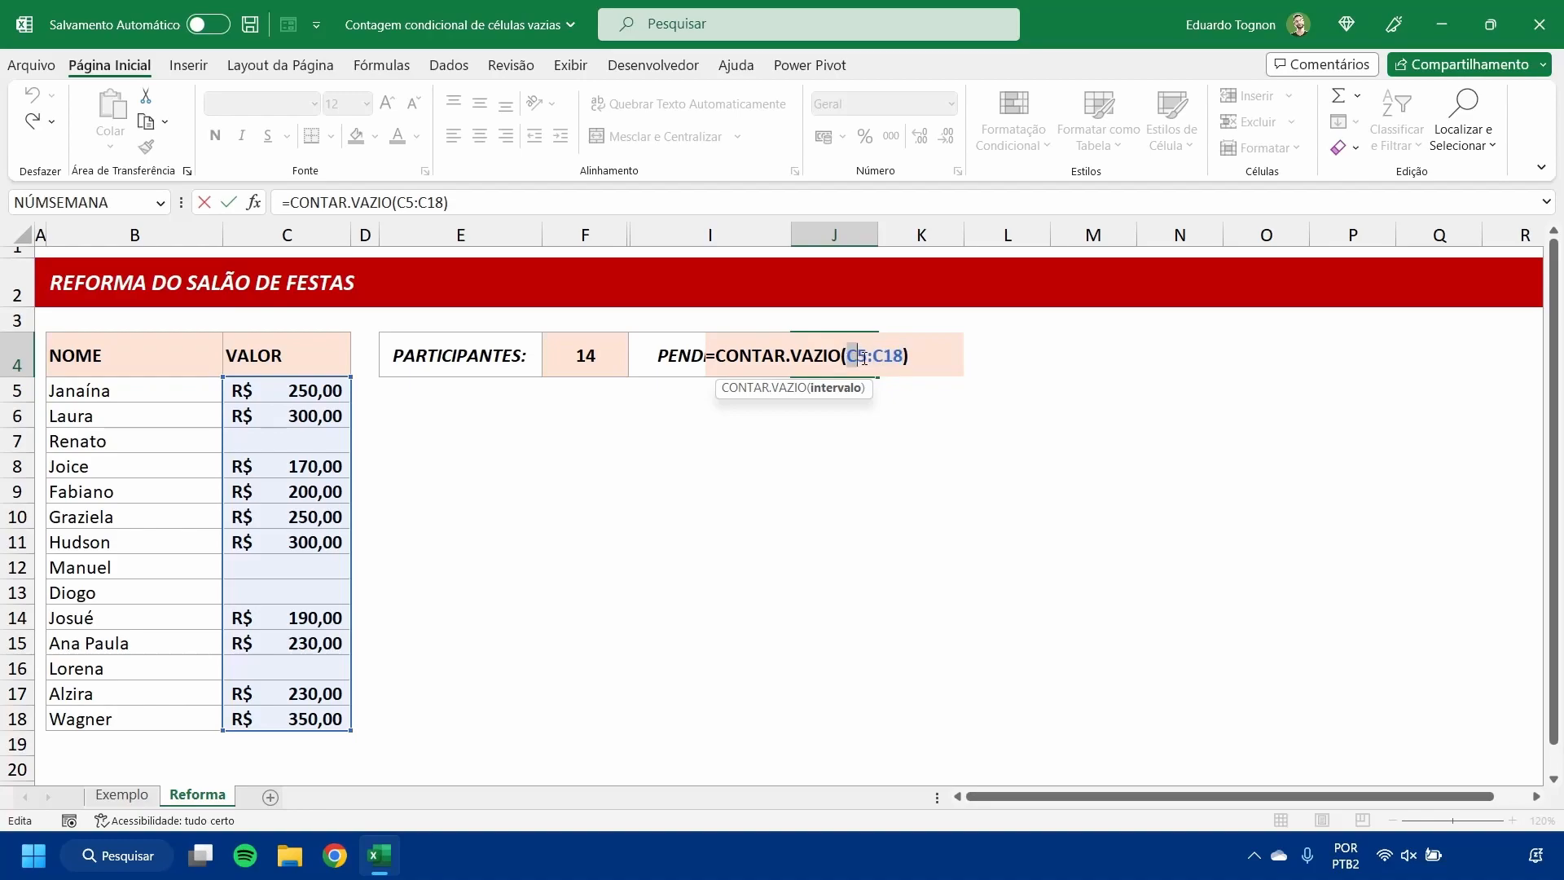
key("ctrl+Return")
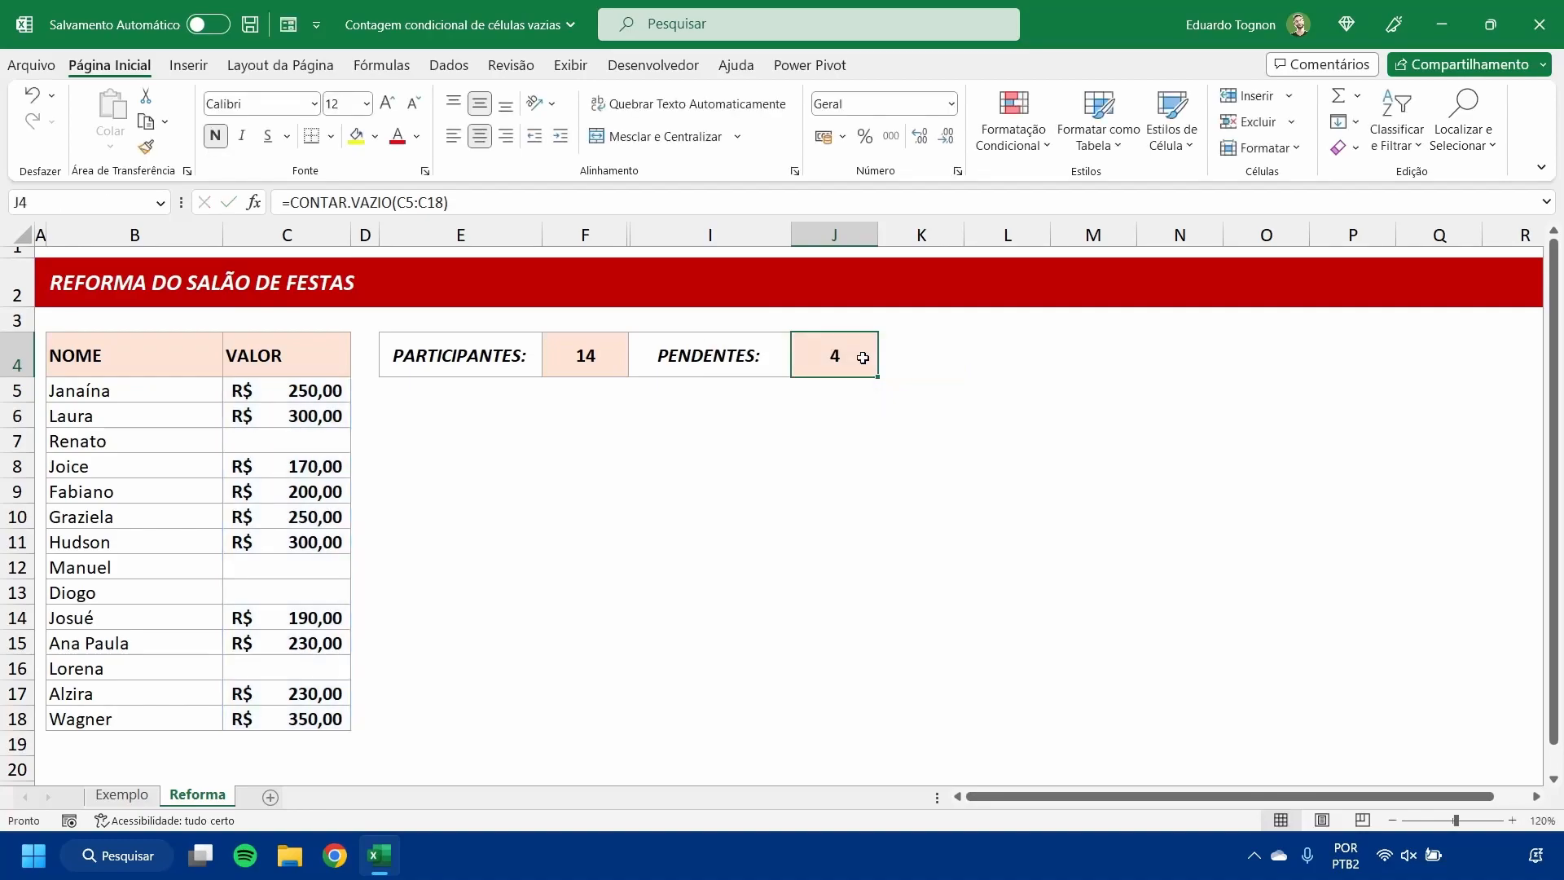
Step: Compare the first VALOR cell C5 with the last filled row 18 and the empty cells C19 and B19 beneath it
left_click(290, 392)
mouse_move(268, 387)
left_mouse_down()
mouse_move(266, 541)
mouse_move(293, 399)
left_mouse_up()
scroll(293, 403, "down", 2)
left_click(277, 573)
left_click(125, 567)
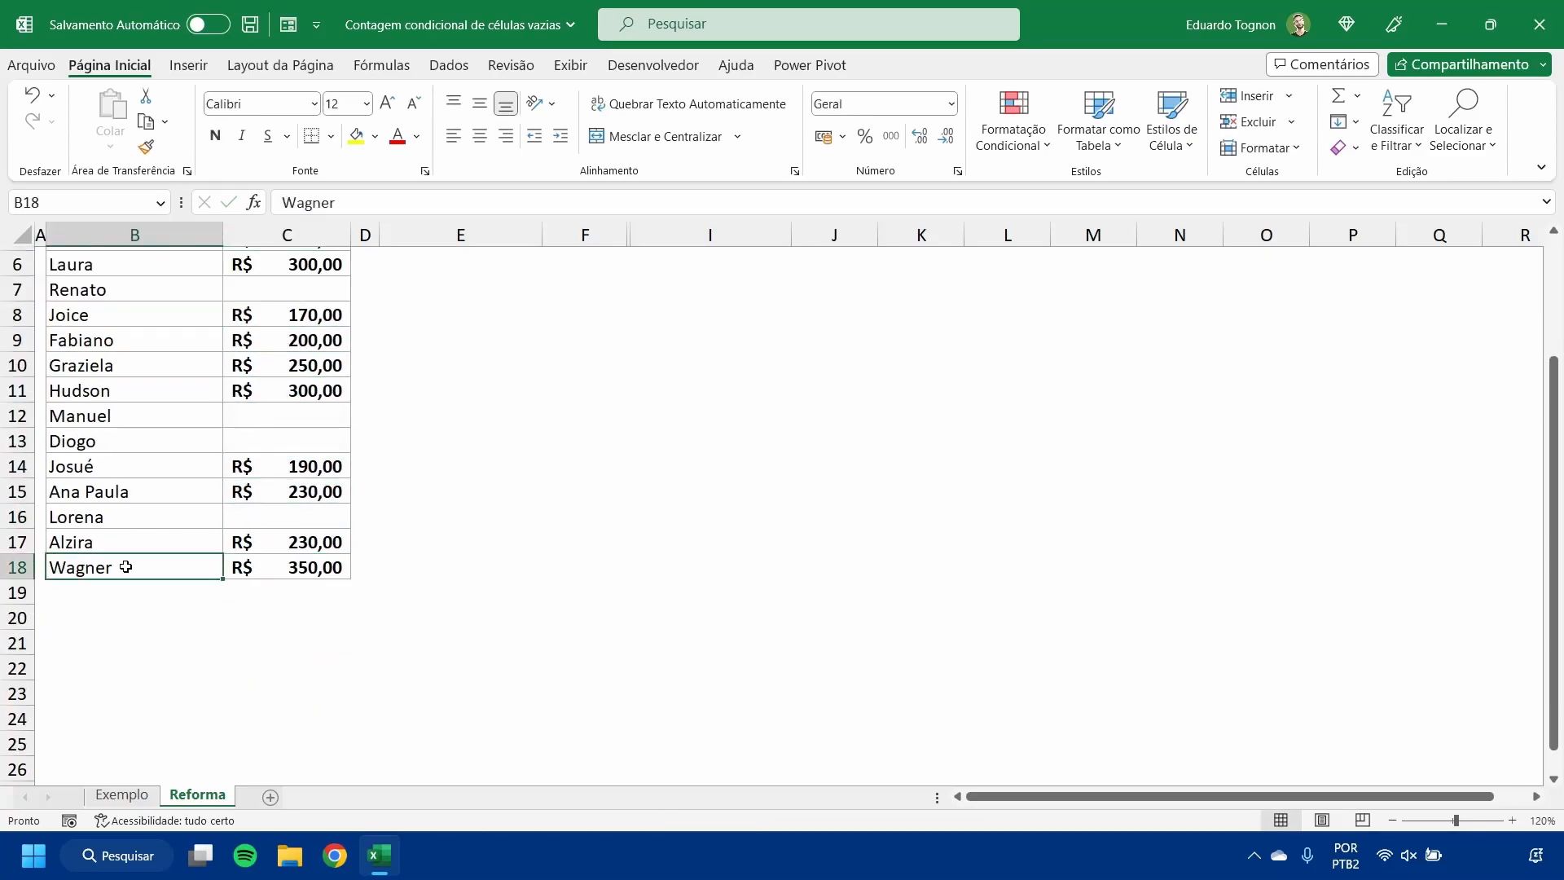
left_click(302, 598)
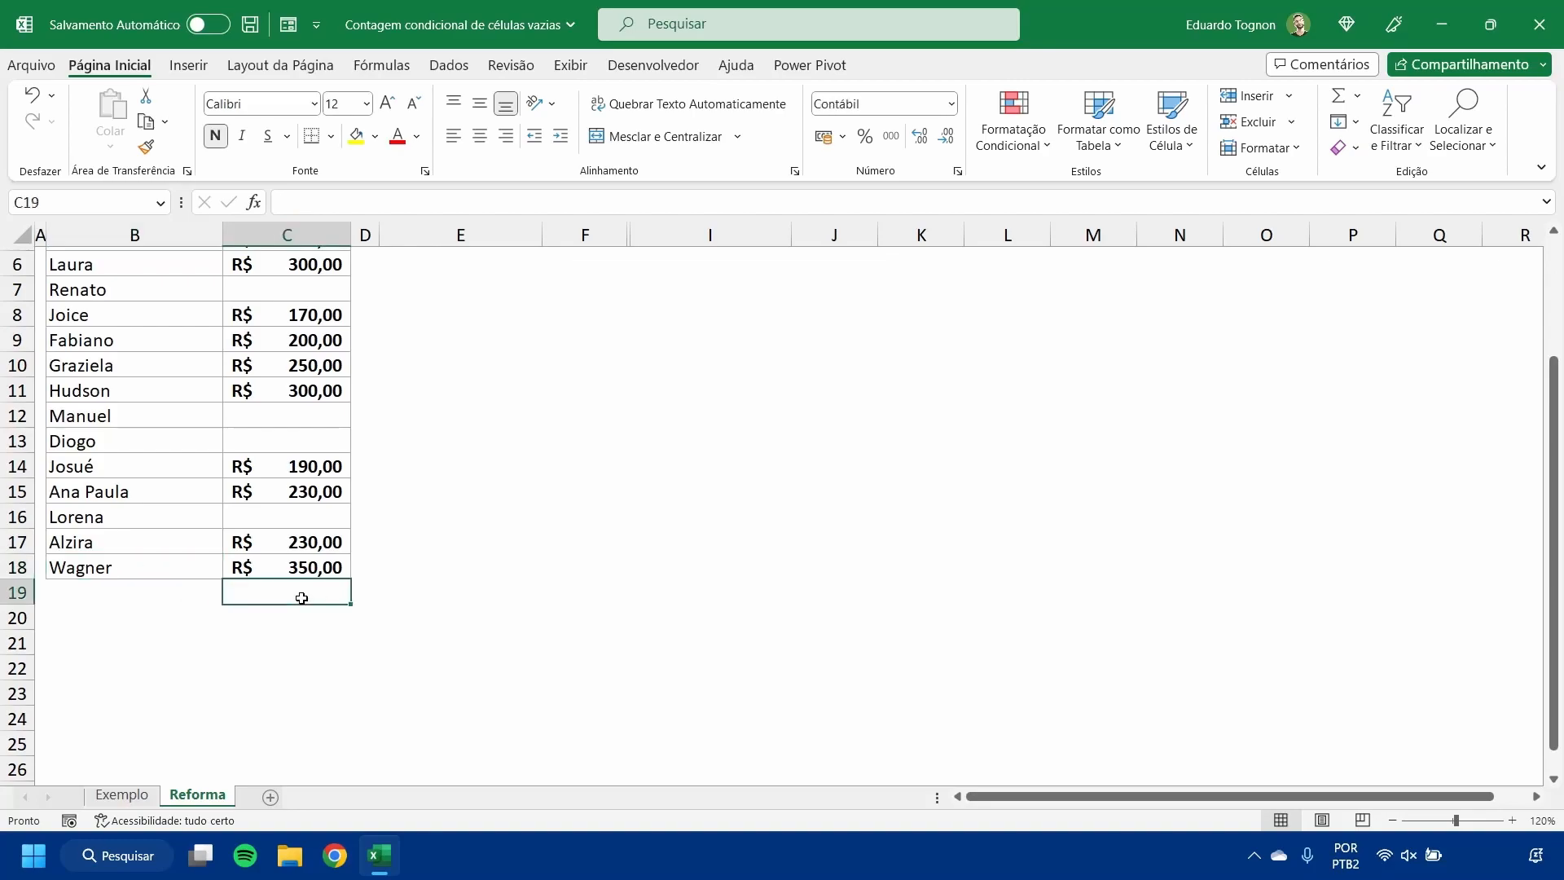
left_click(150, 597)
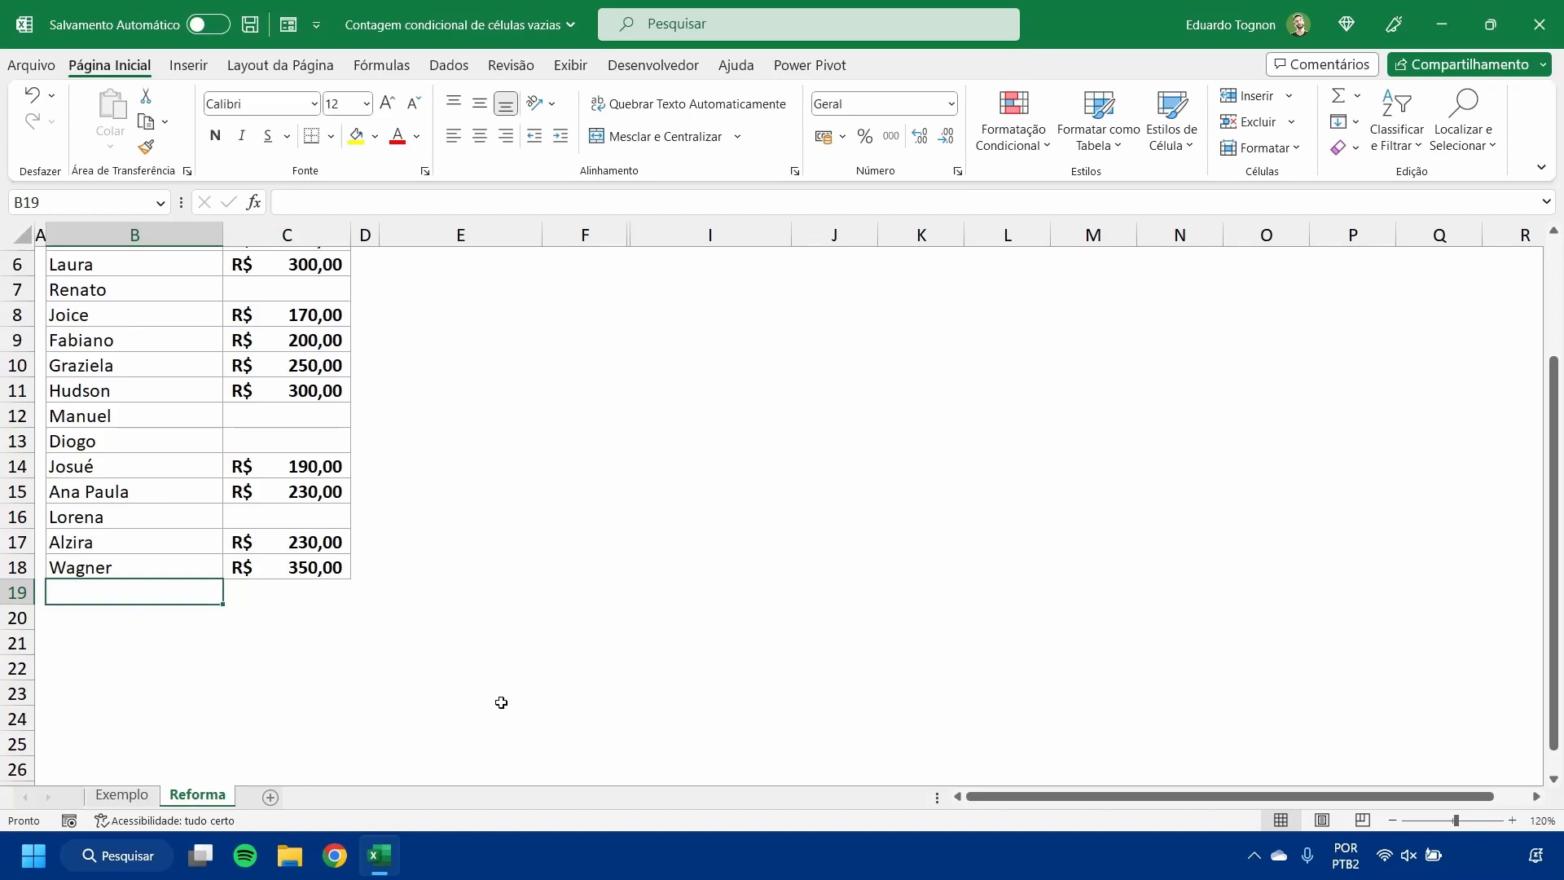
Step: Inspect the fixed part of the PENDENTES formula in J4 and its ending reference C18
scroll(501, 702, "up", 2)
left_click(809, 354)
double_click(793, 358)
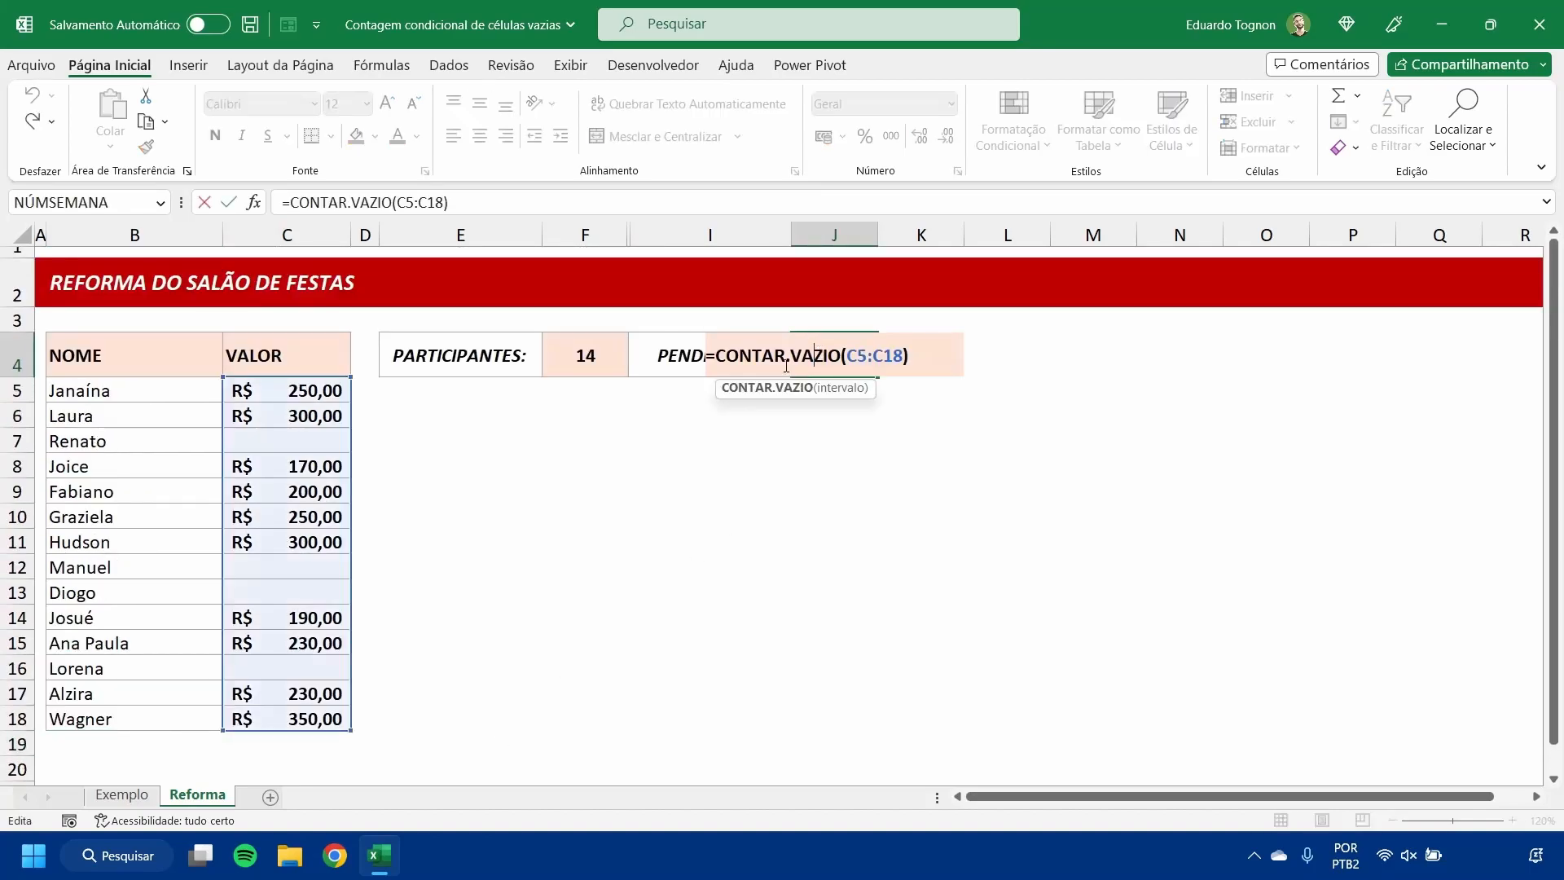
left_click_drag(709, 360, 873, 360)
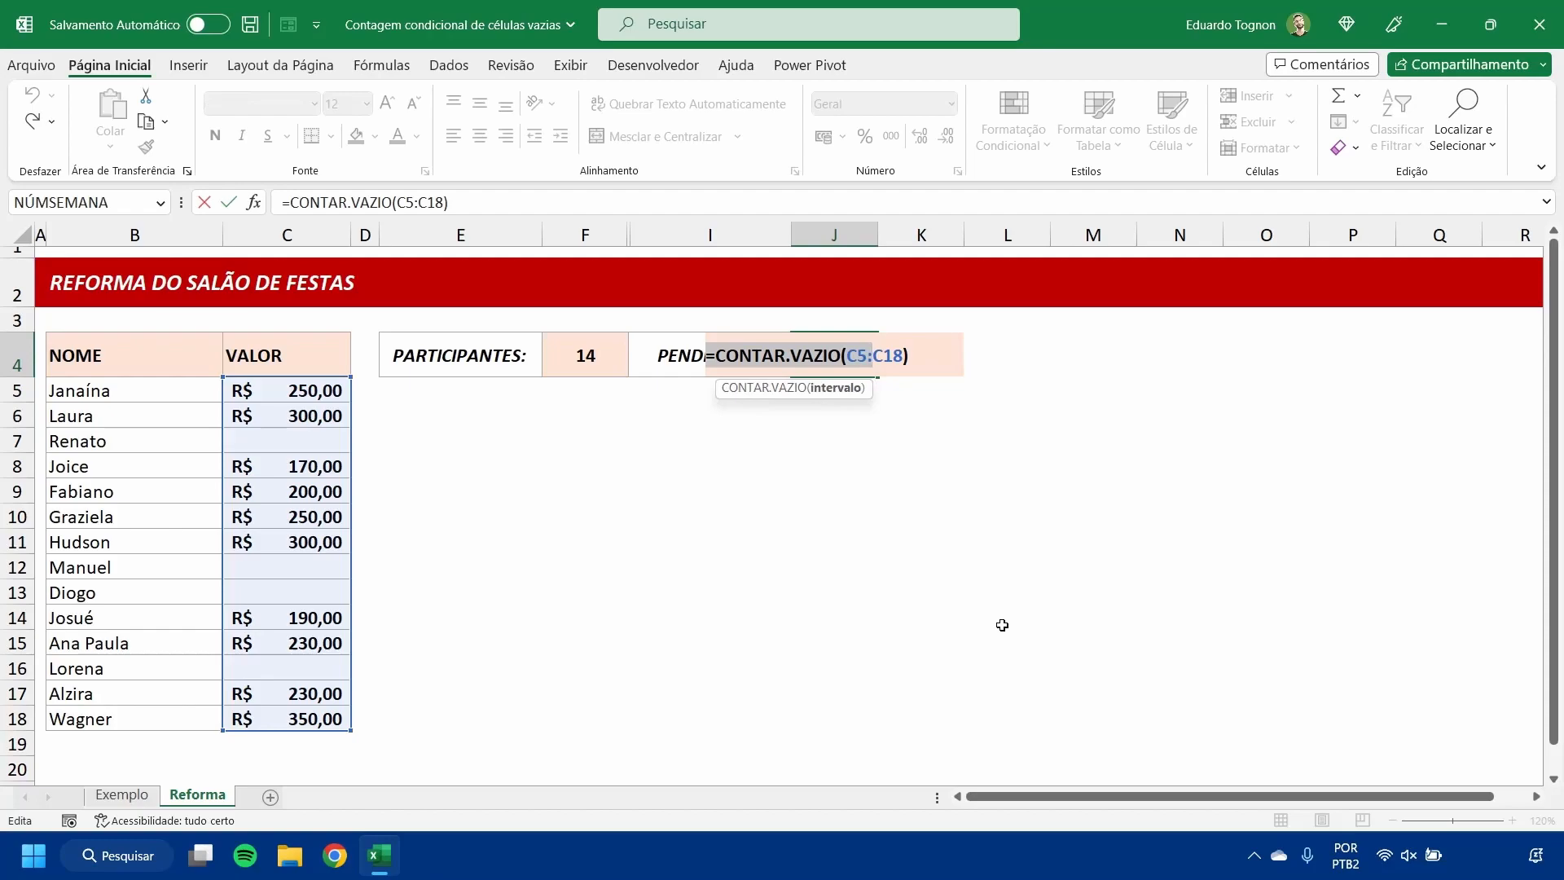
left_click_drag(873, 359, 900, 359)
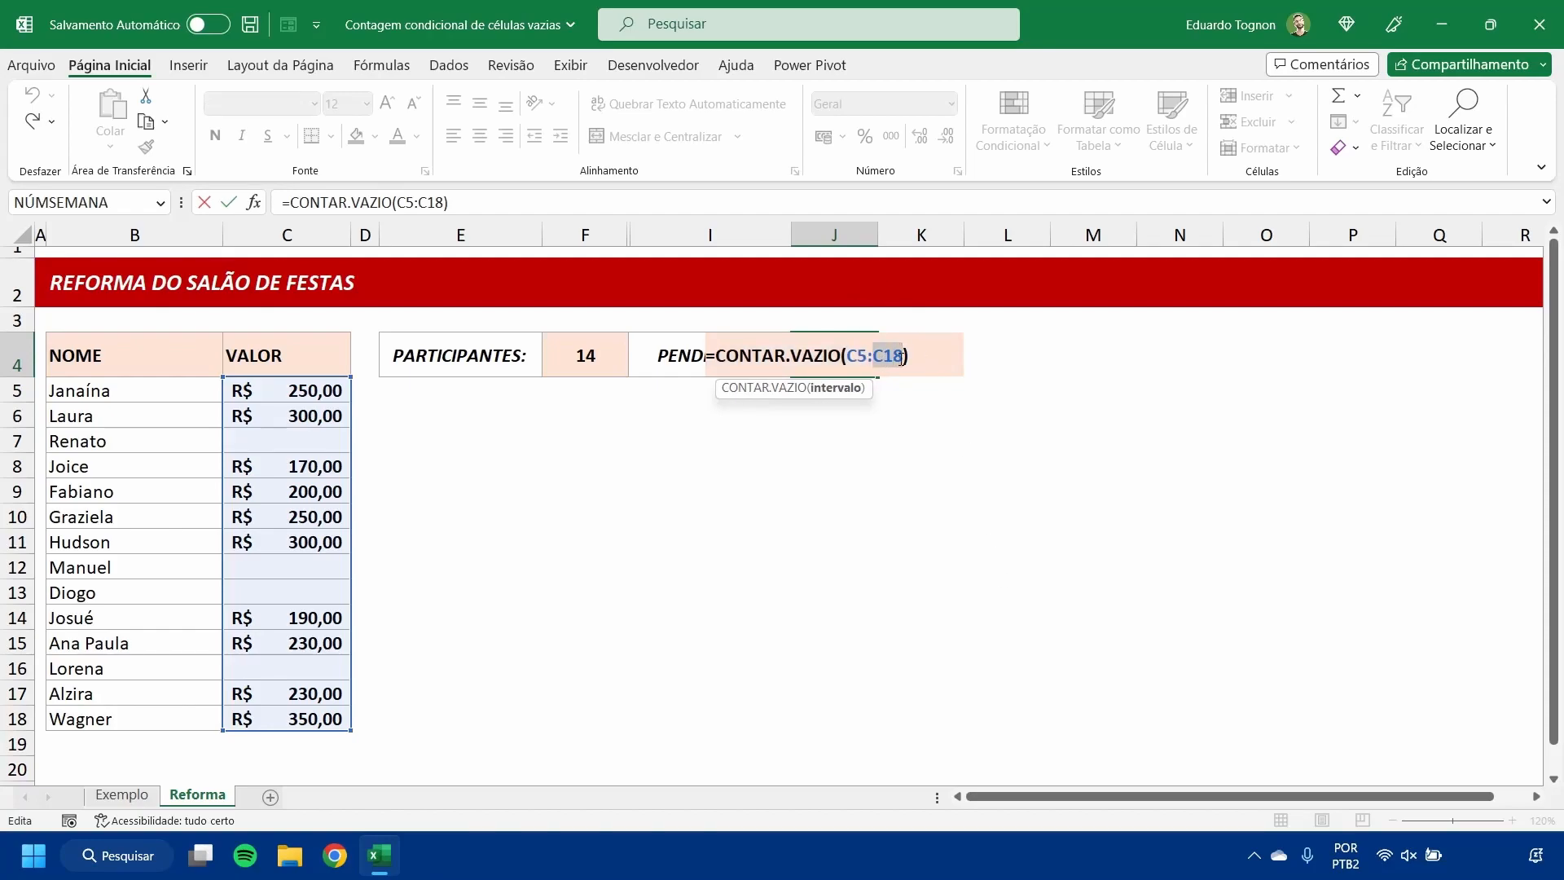
key("ctrl+Return")
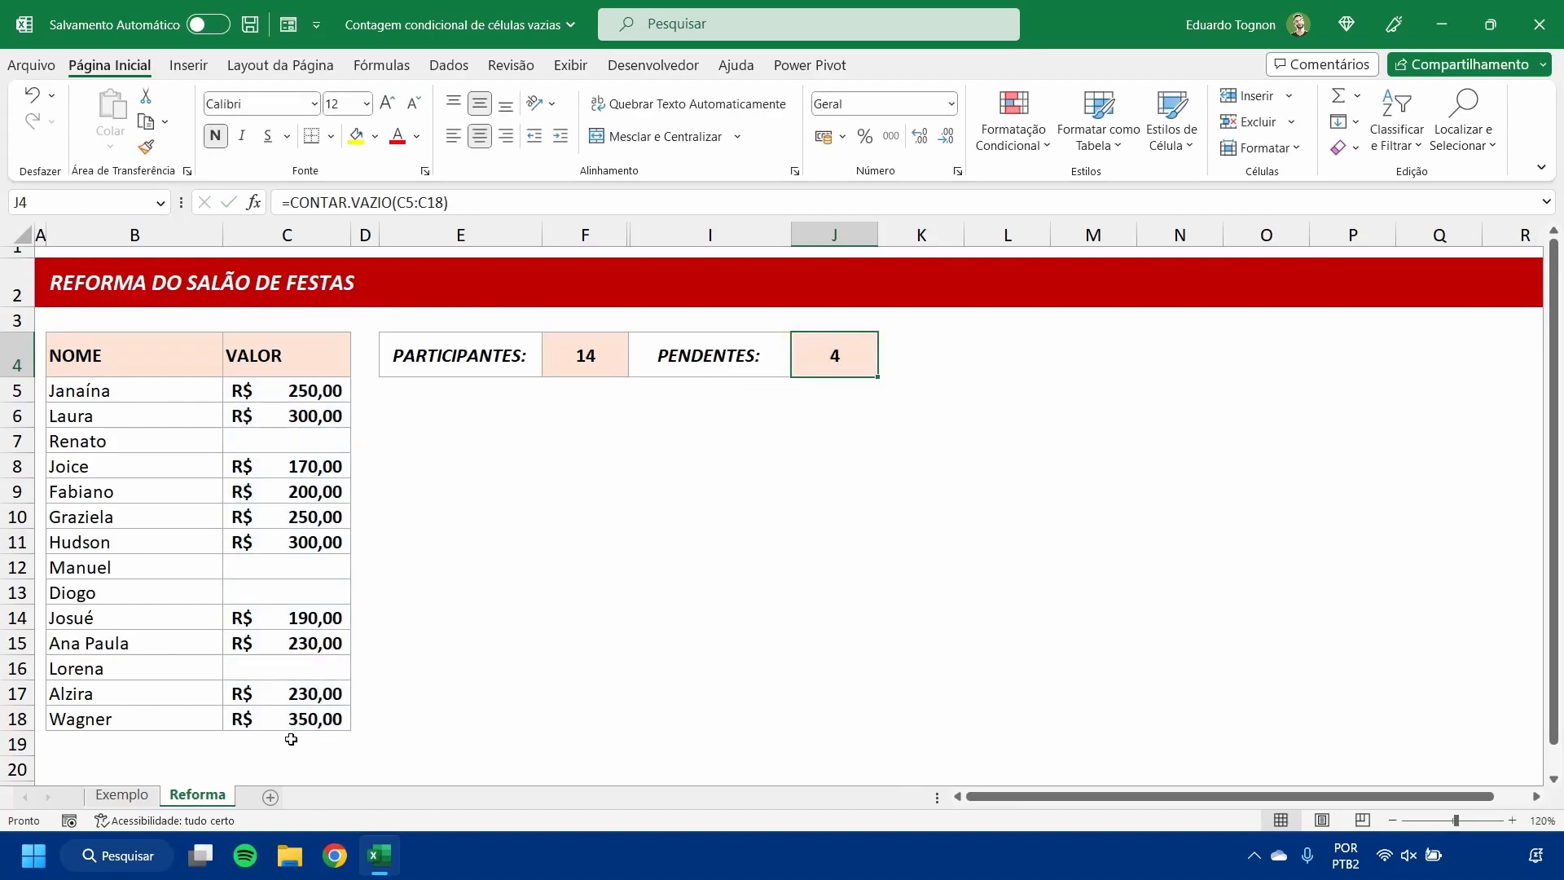
Step: Add a new participant's name in B19, the first empty row of the NOME column
scroll(268, 700, "down", 2)
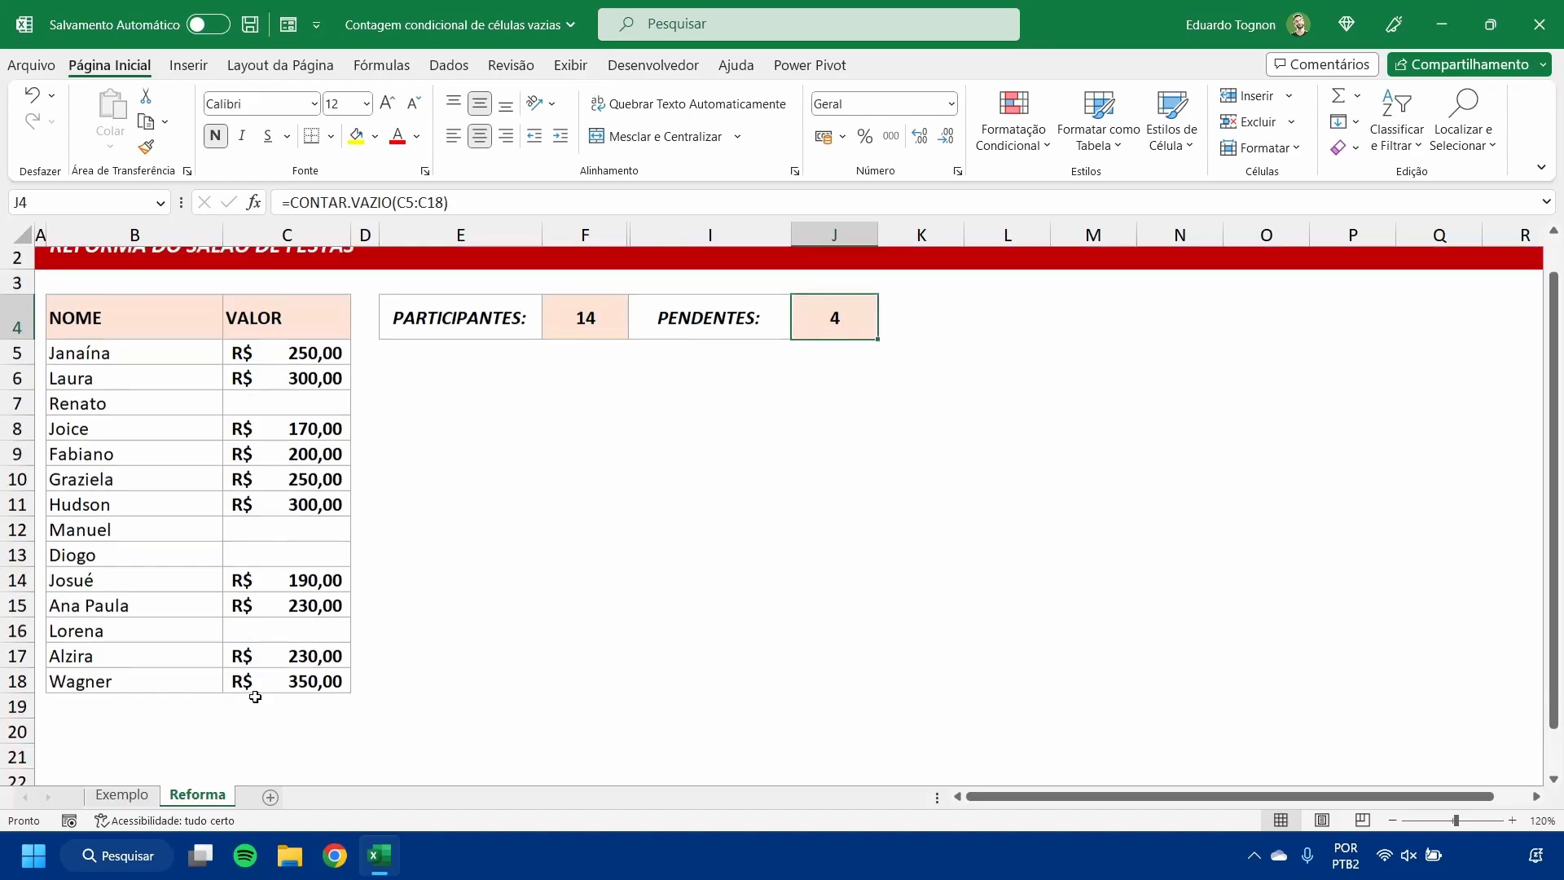
left_click(105, 590)
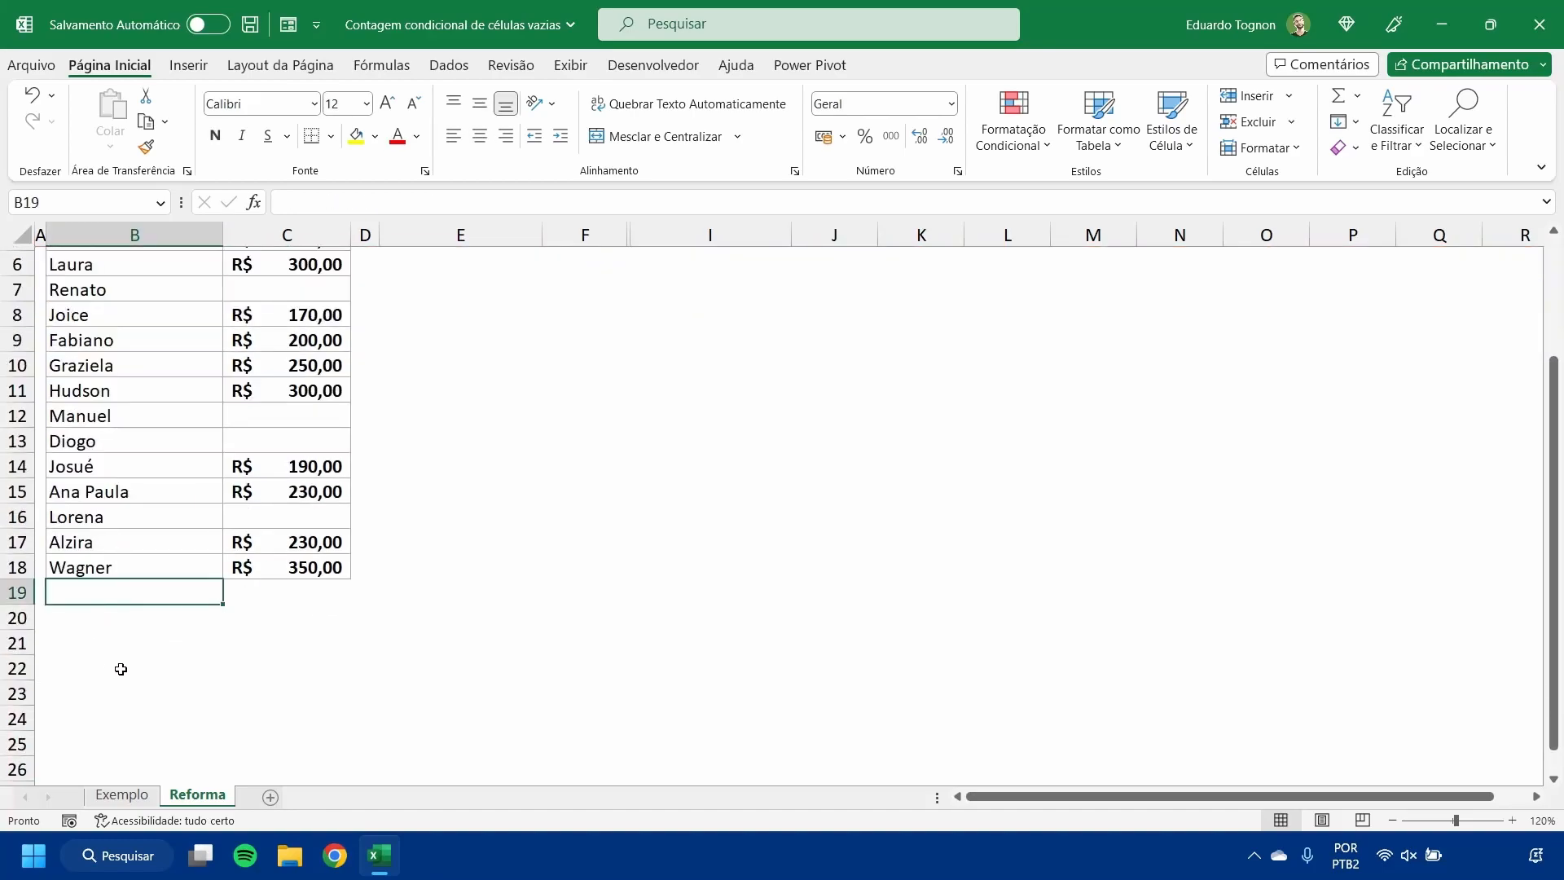
scroll(120, 669, "up", 2)
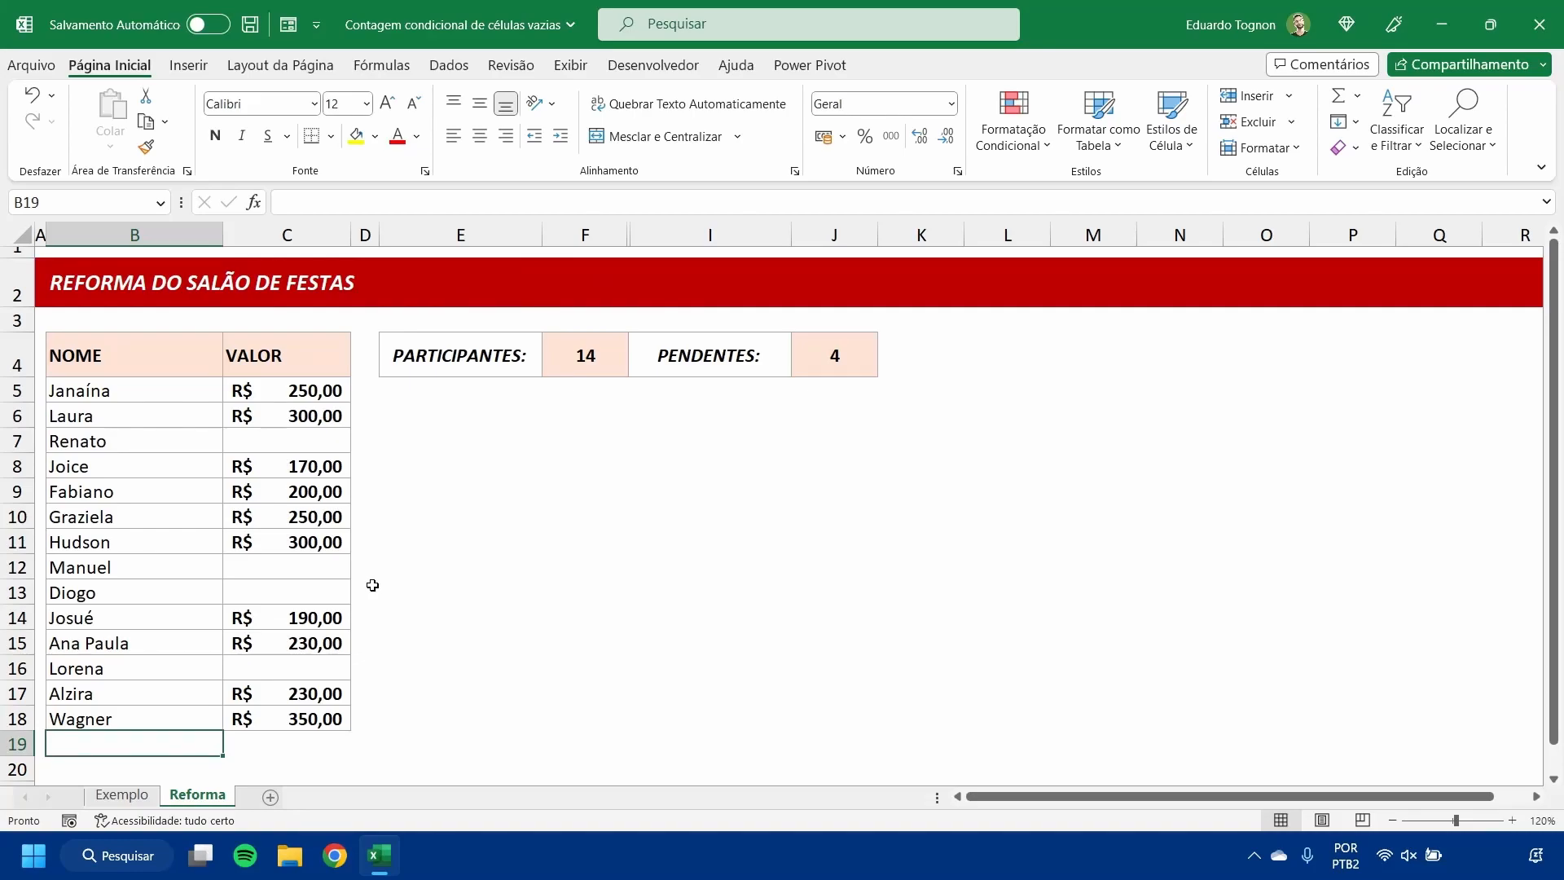
type("L")
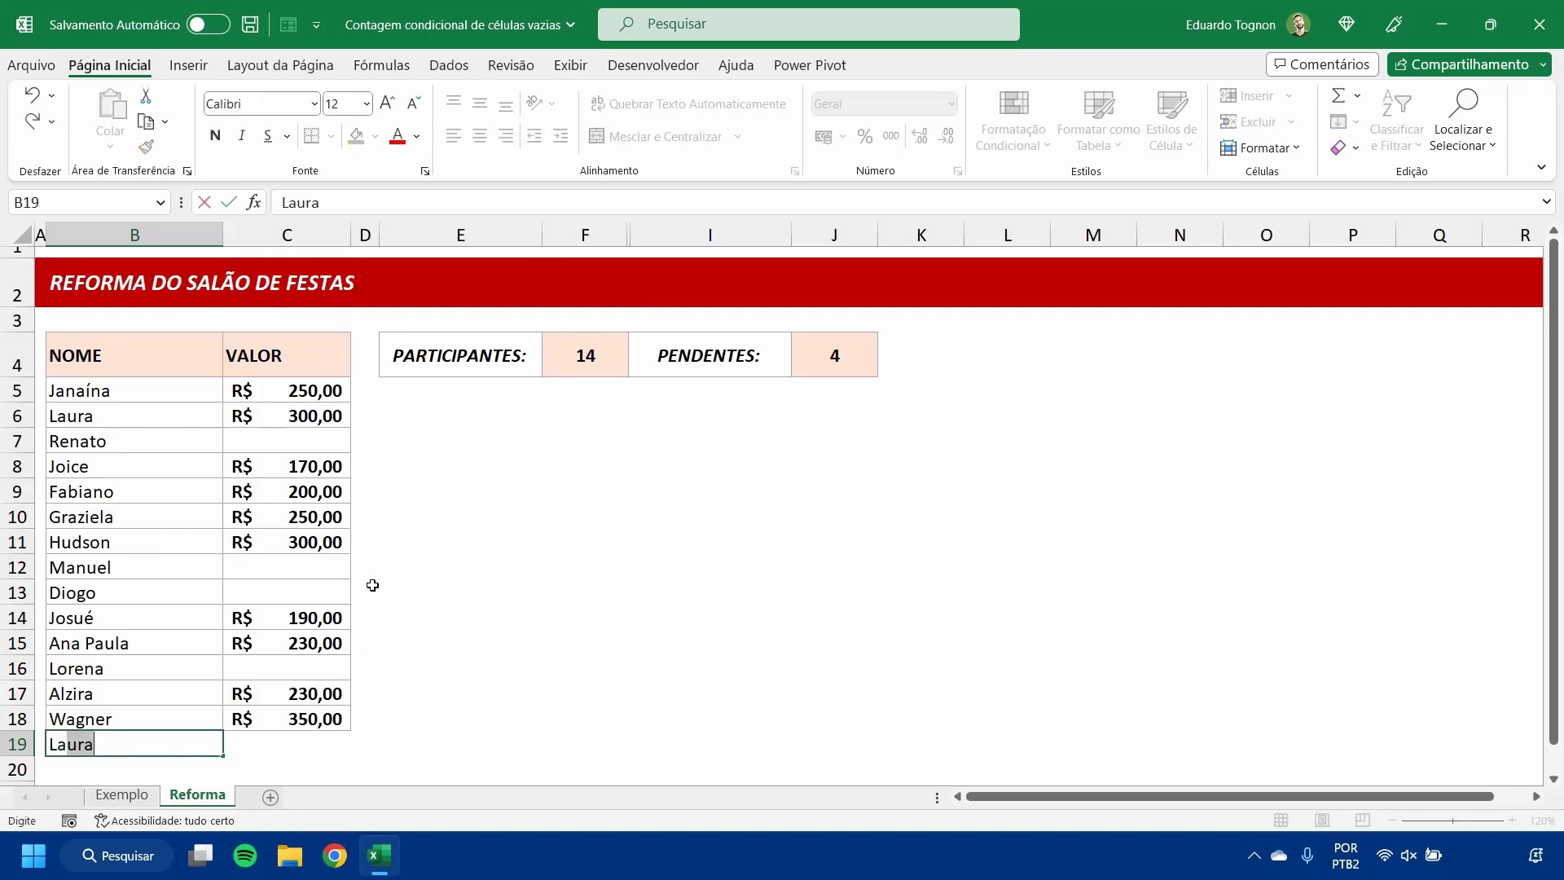
type("aía")
key("BackSpace")
type("s")
key("Return")
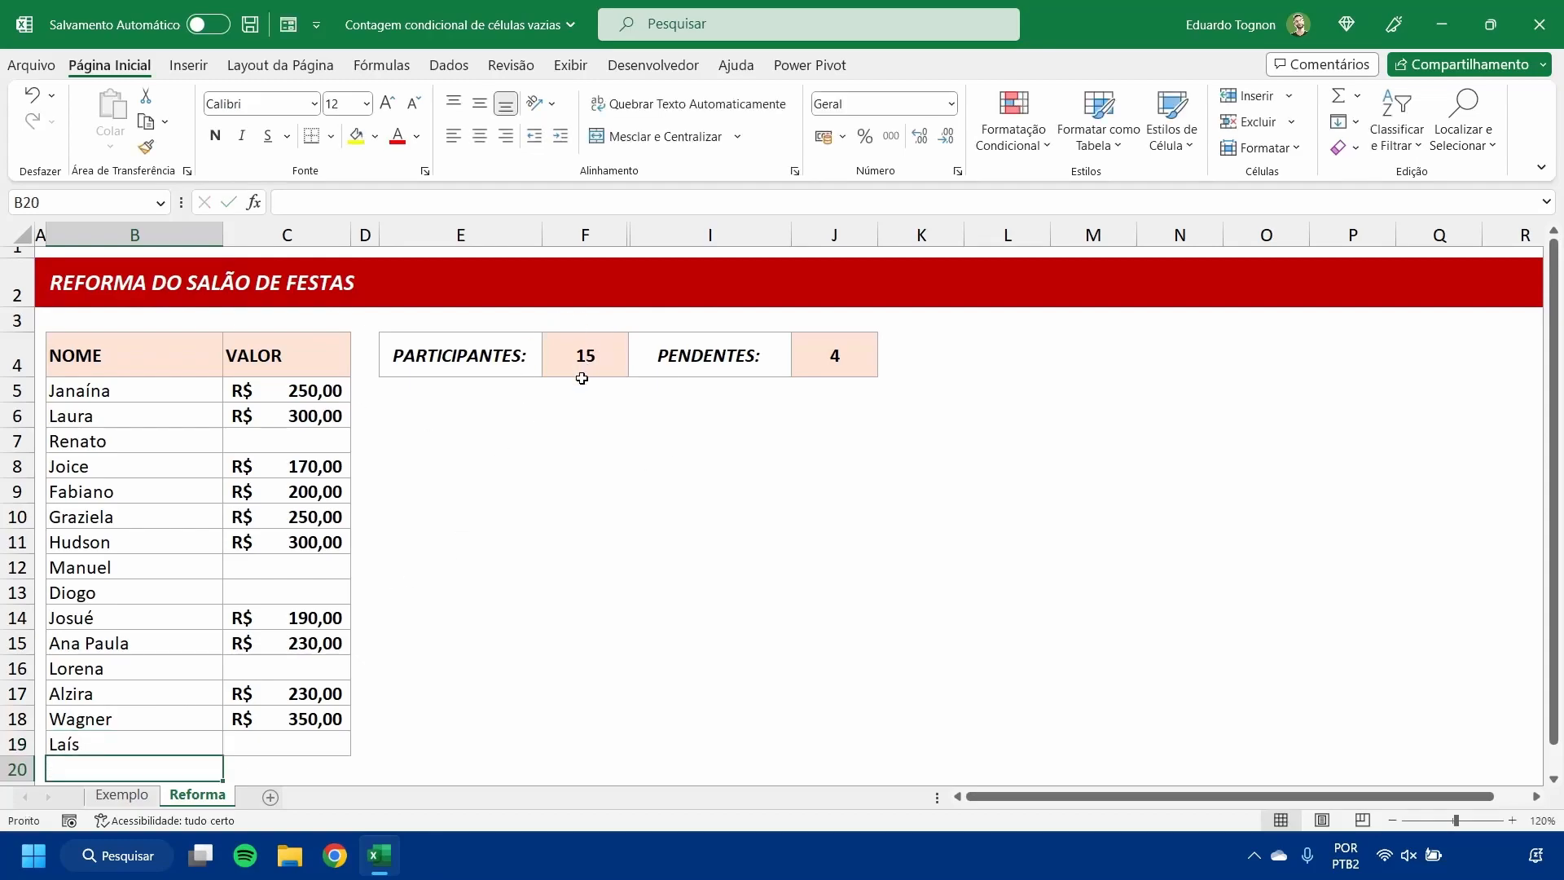
Step: Check the new participant's blank VALOR cell C19 against the PARTICIPANTES and PENDENTES counts
left_click(281, 725)
left_click(284, 738)
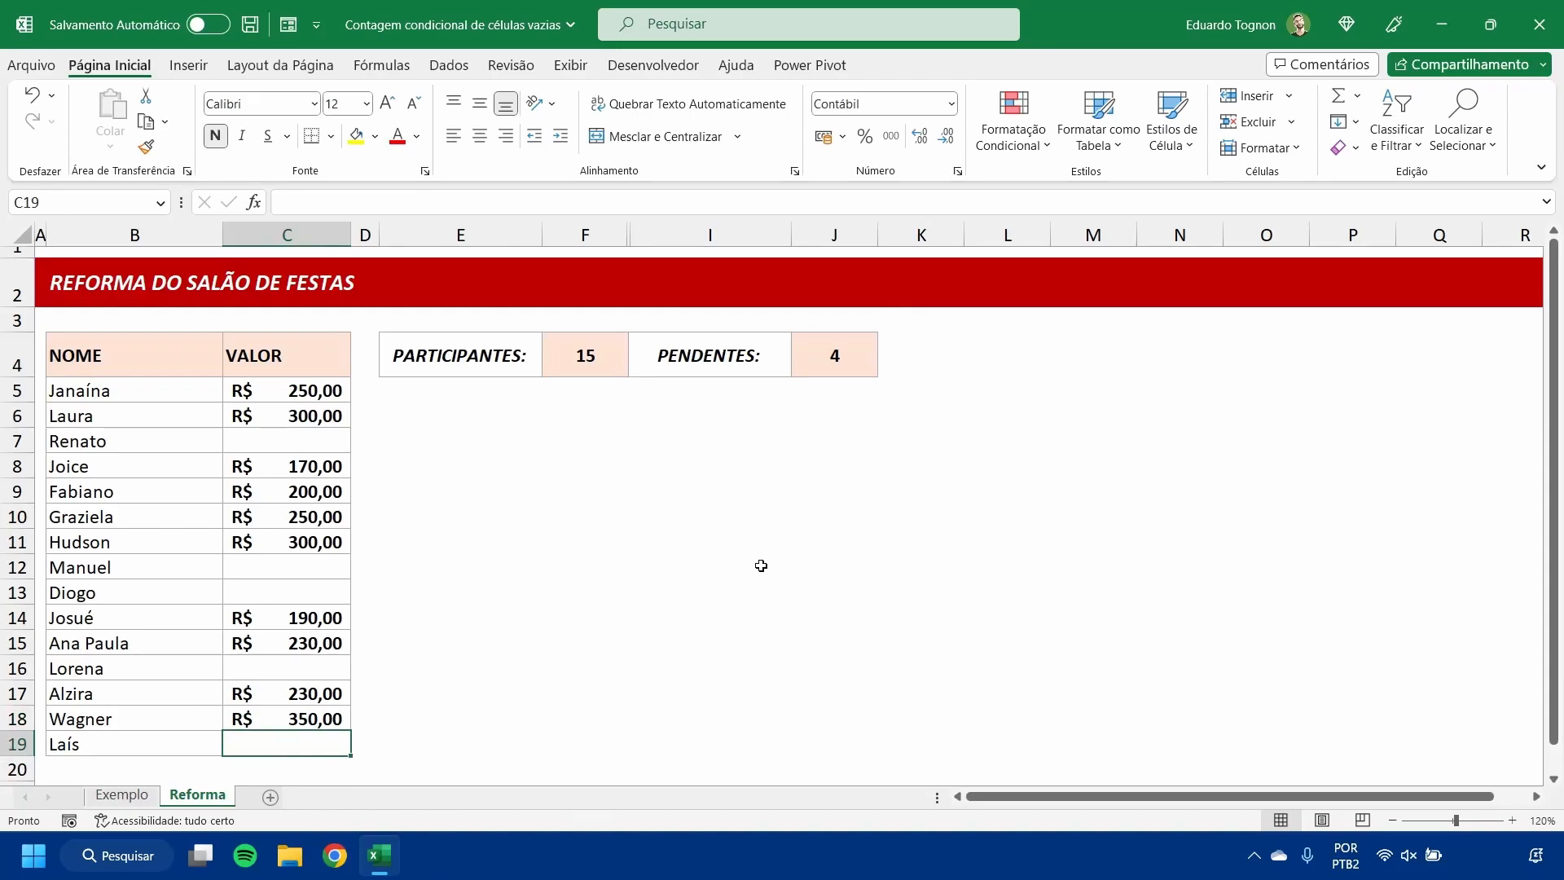
left_click(101, 741)
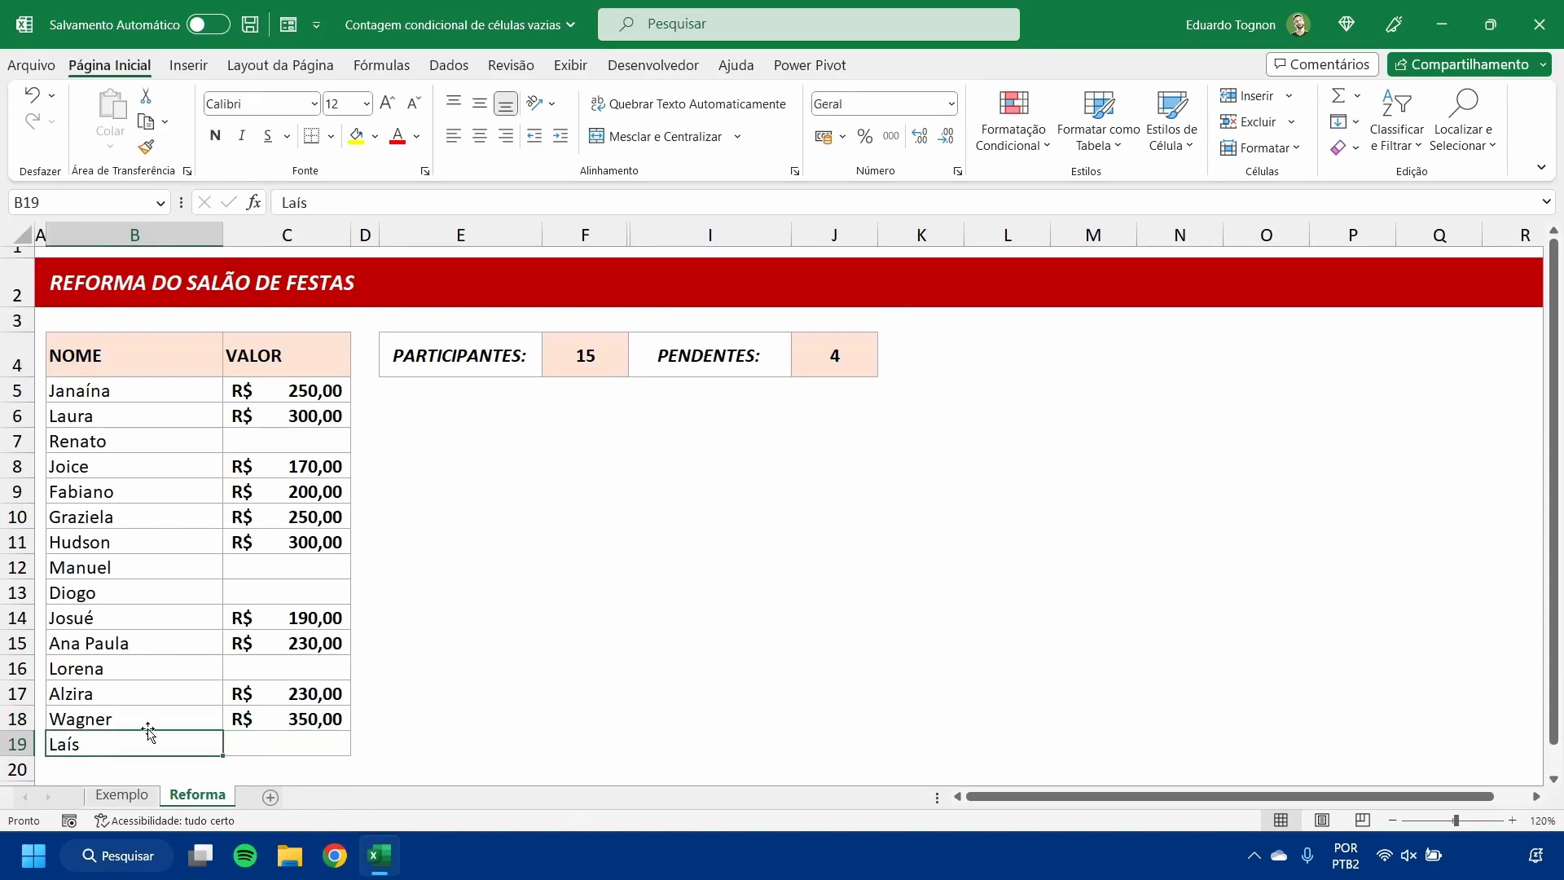
left_click(589, 360)
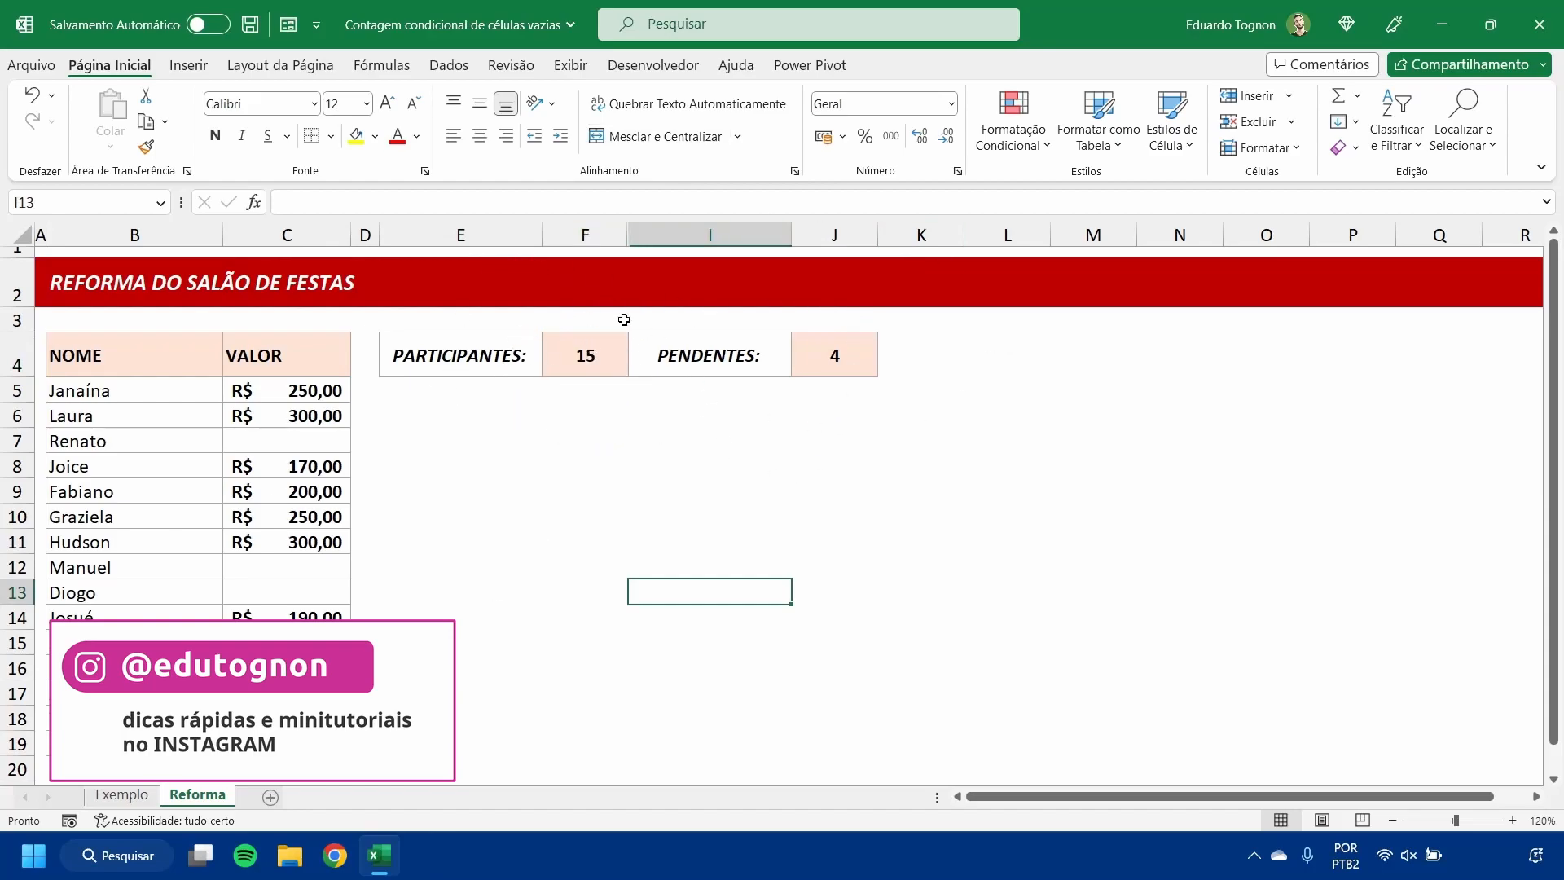
left_click(106, 743)
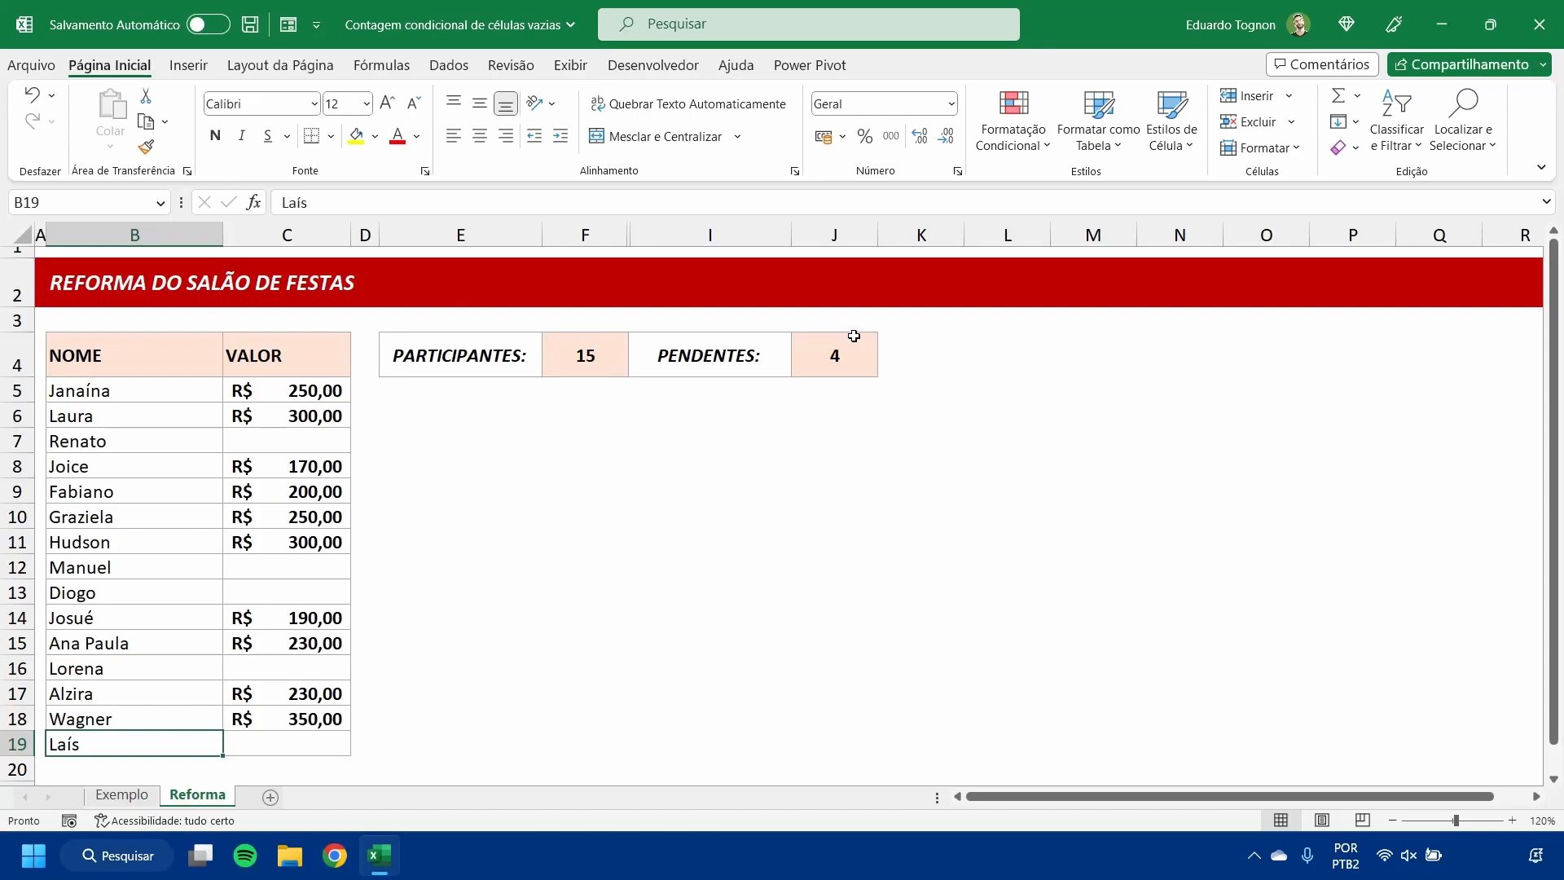
Step: Note the first and last cells of the counted range as text, C5 in E7 and C18 in E8
left_click(422, 444)
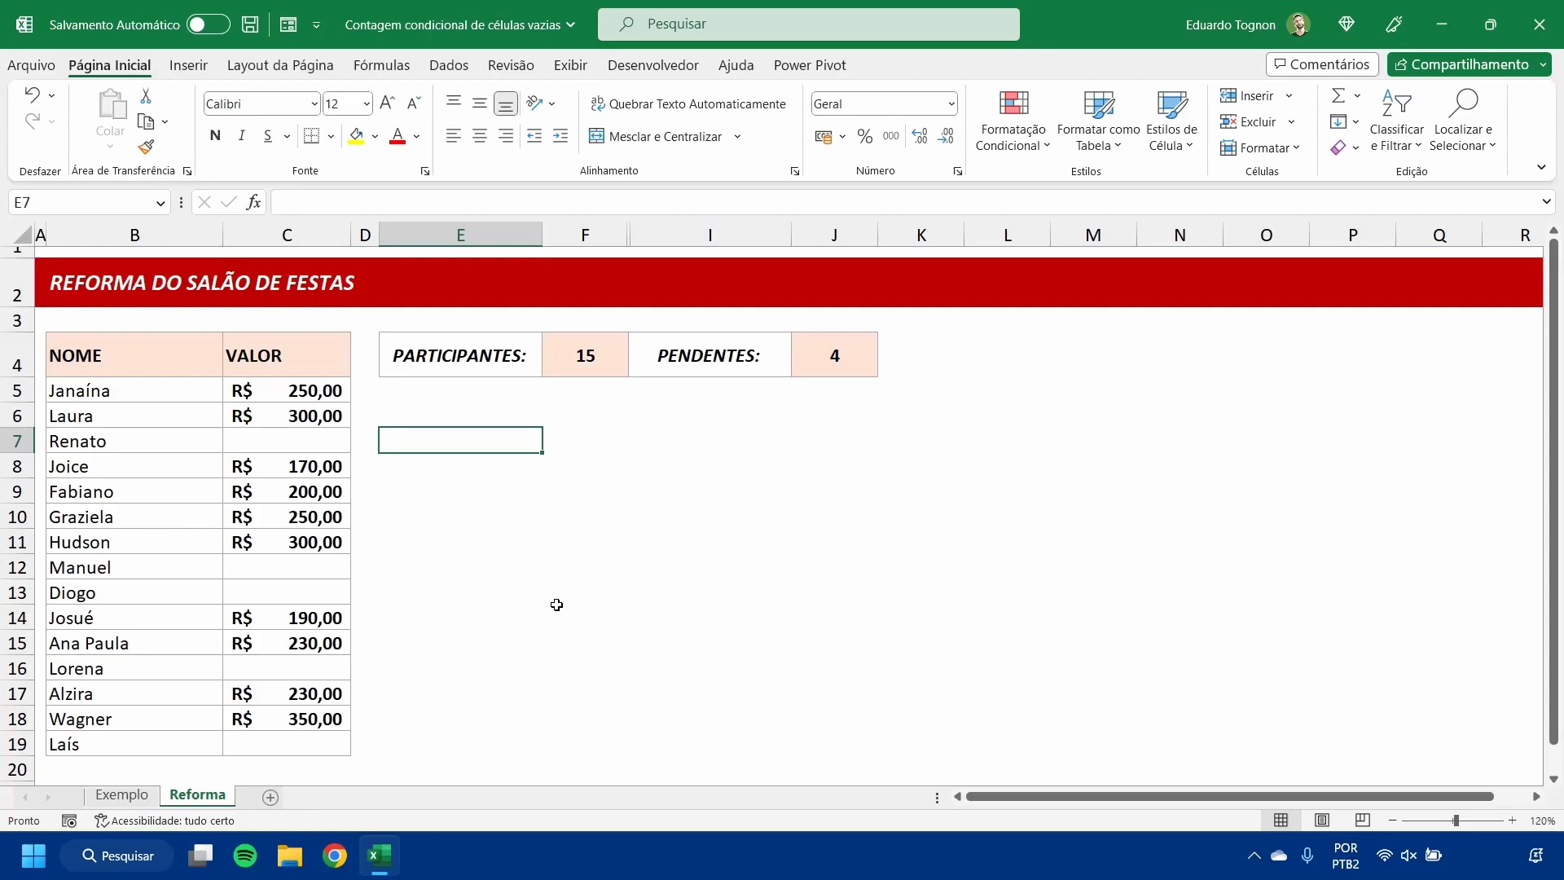
type("C5")
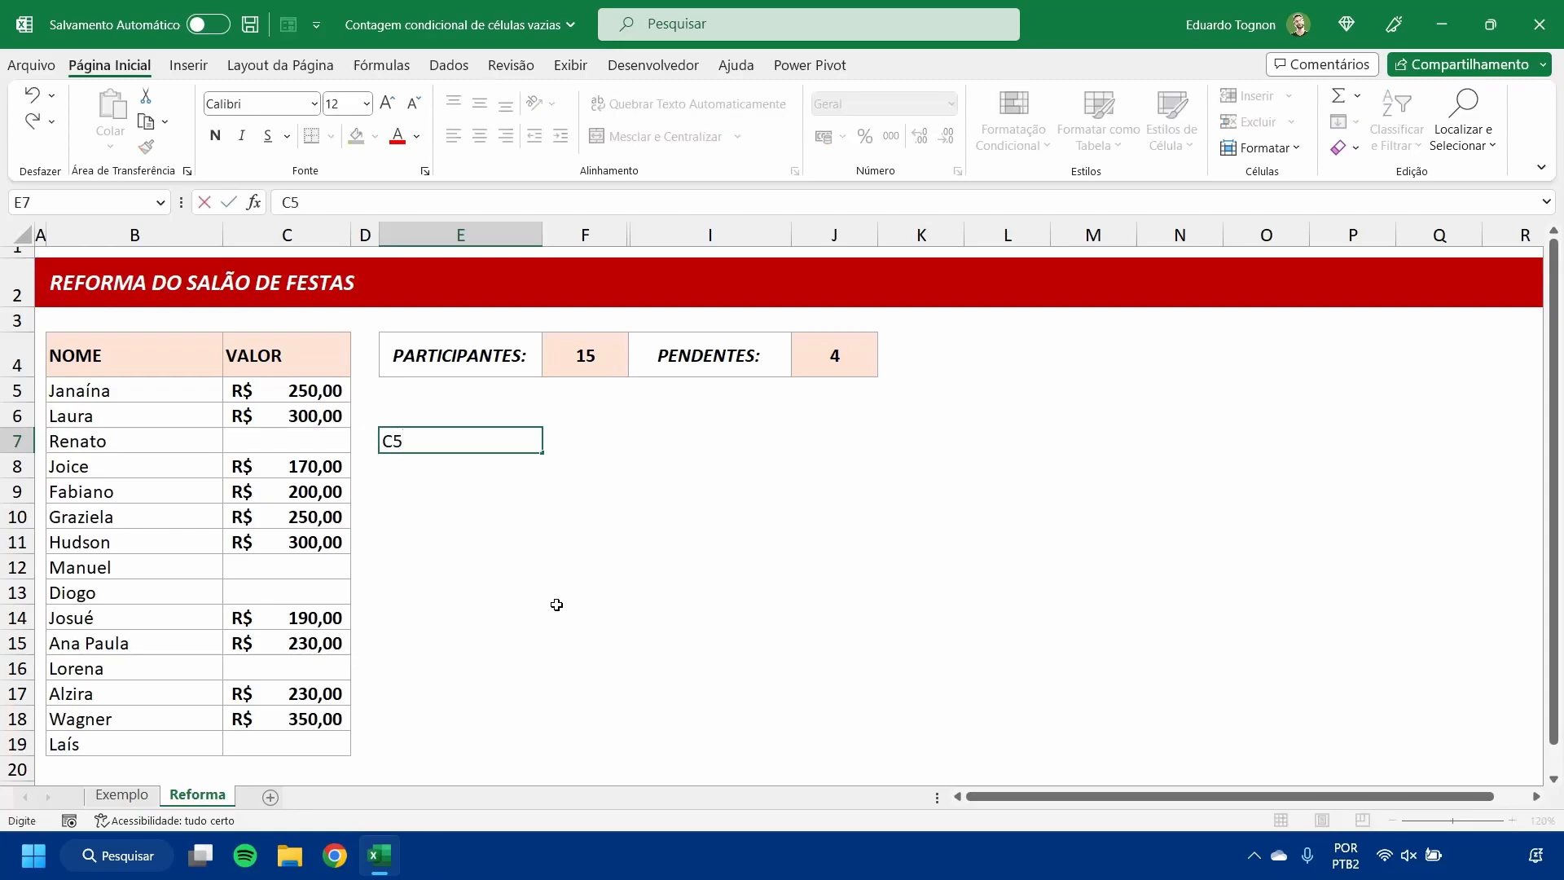
key("Return")
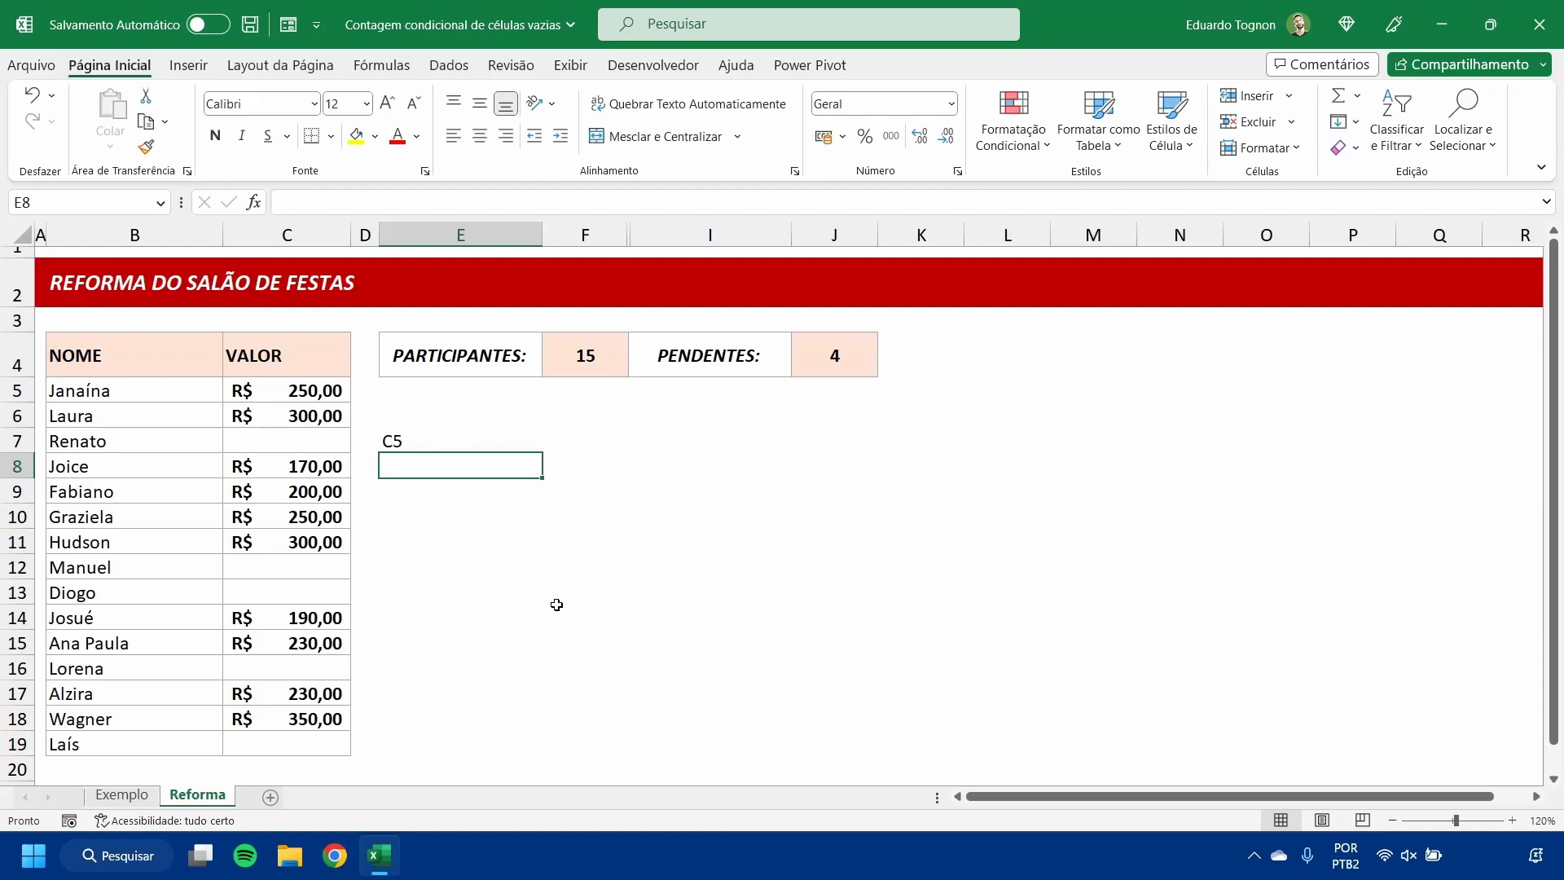
left_click(323, 396)
left_click(420, 446)
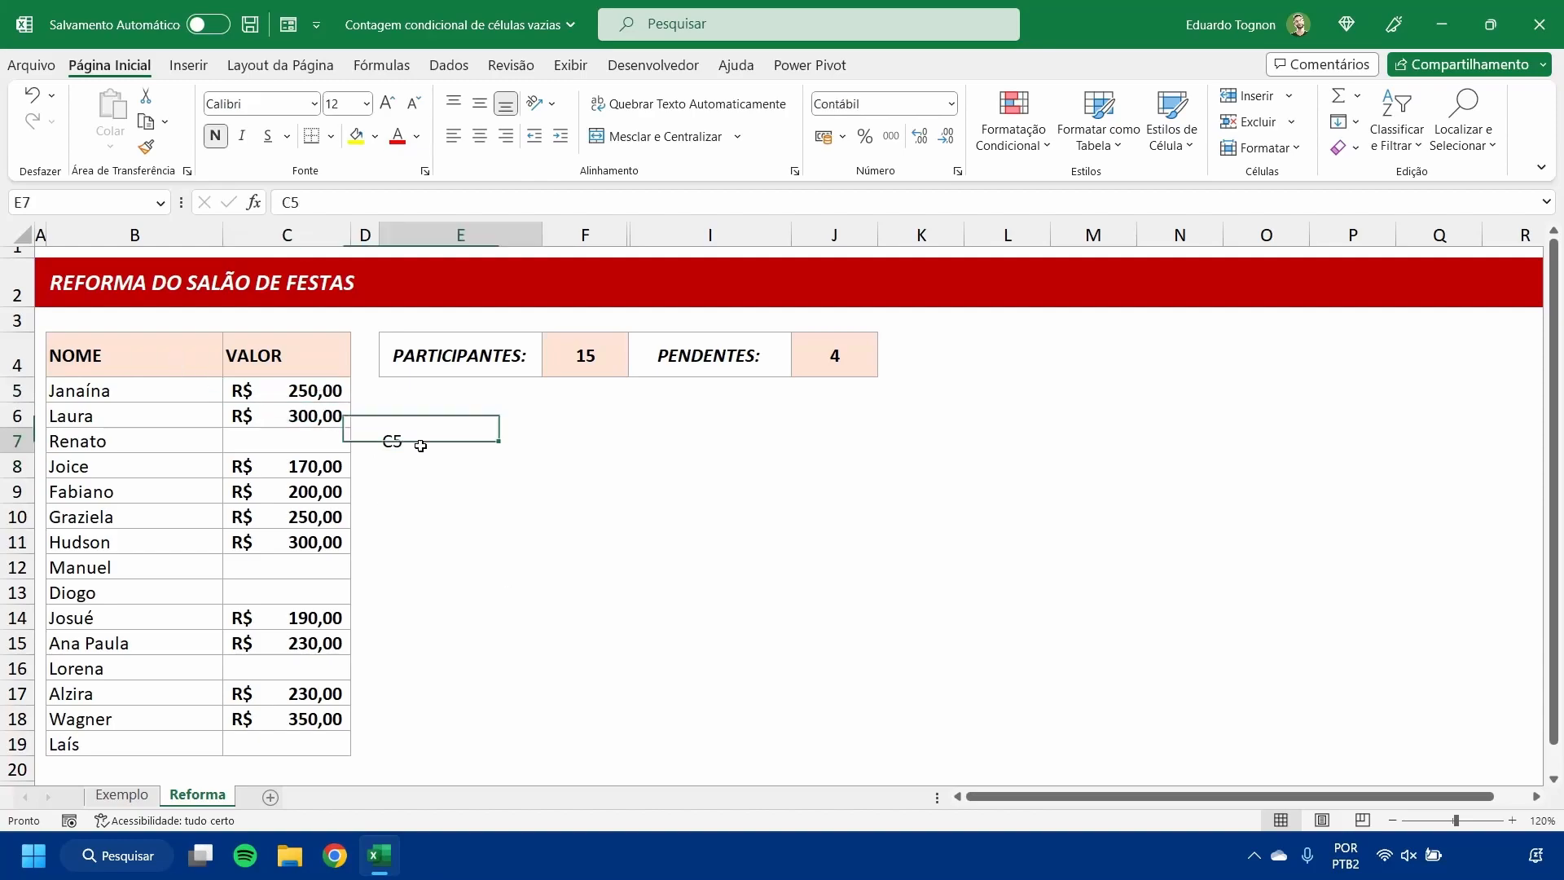
left_click(443, 475)
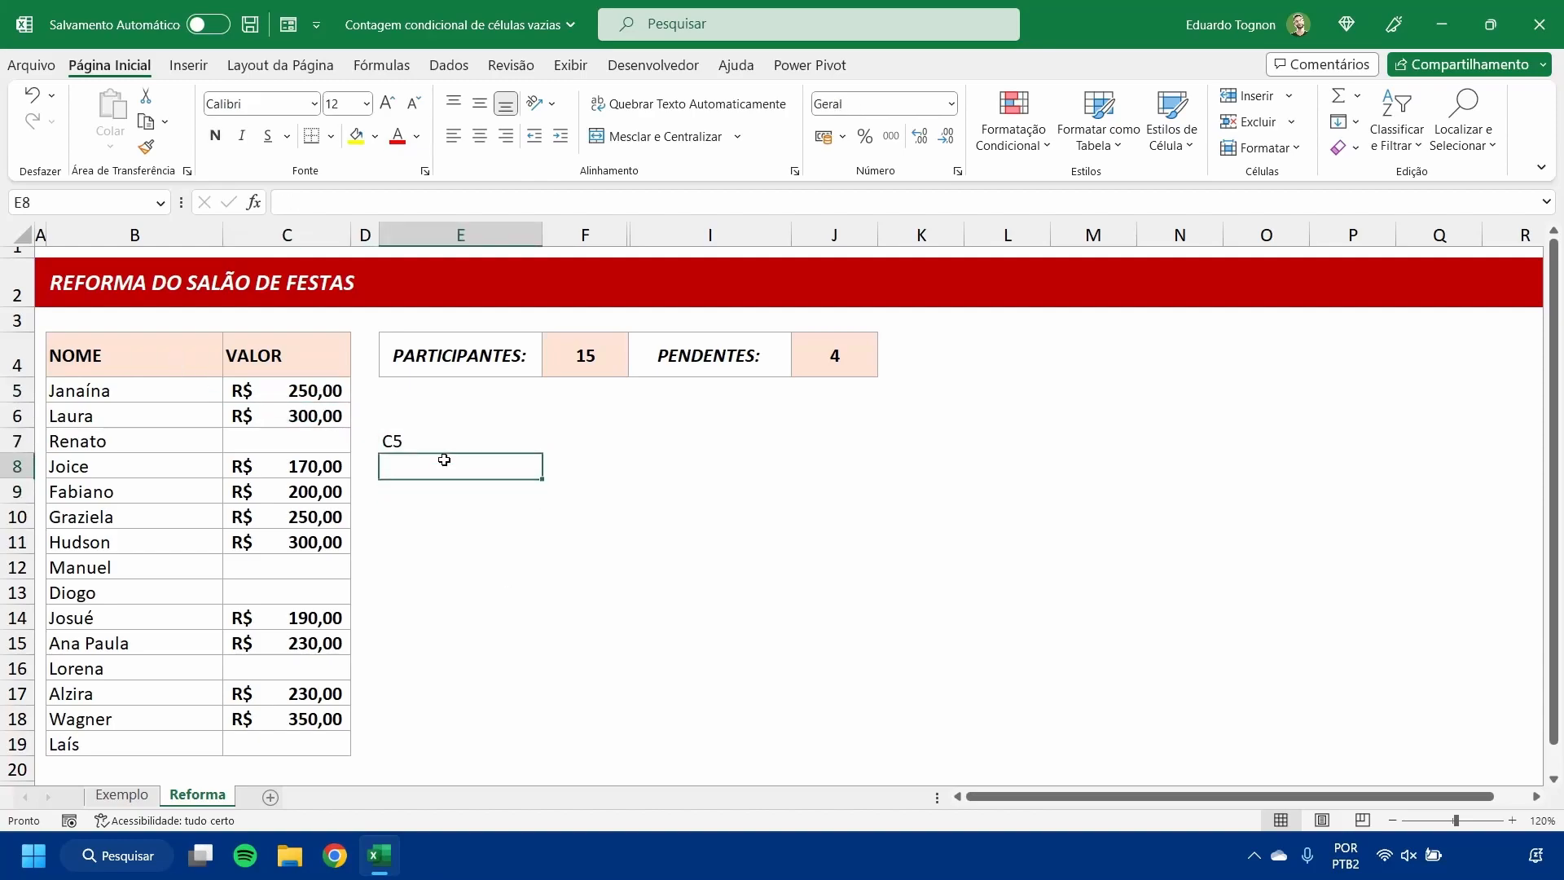
type("C518")
key("Return")
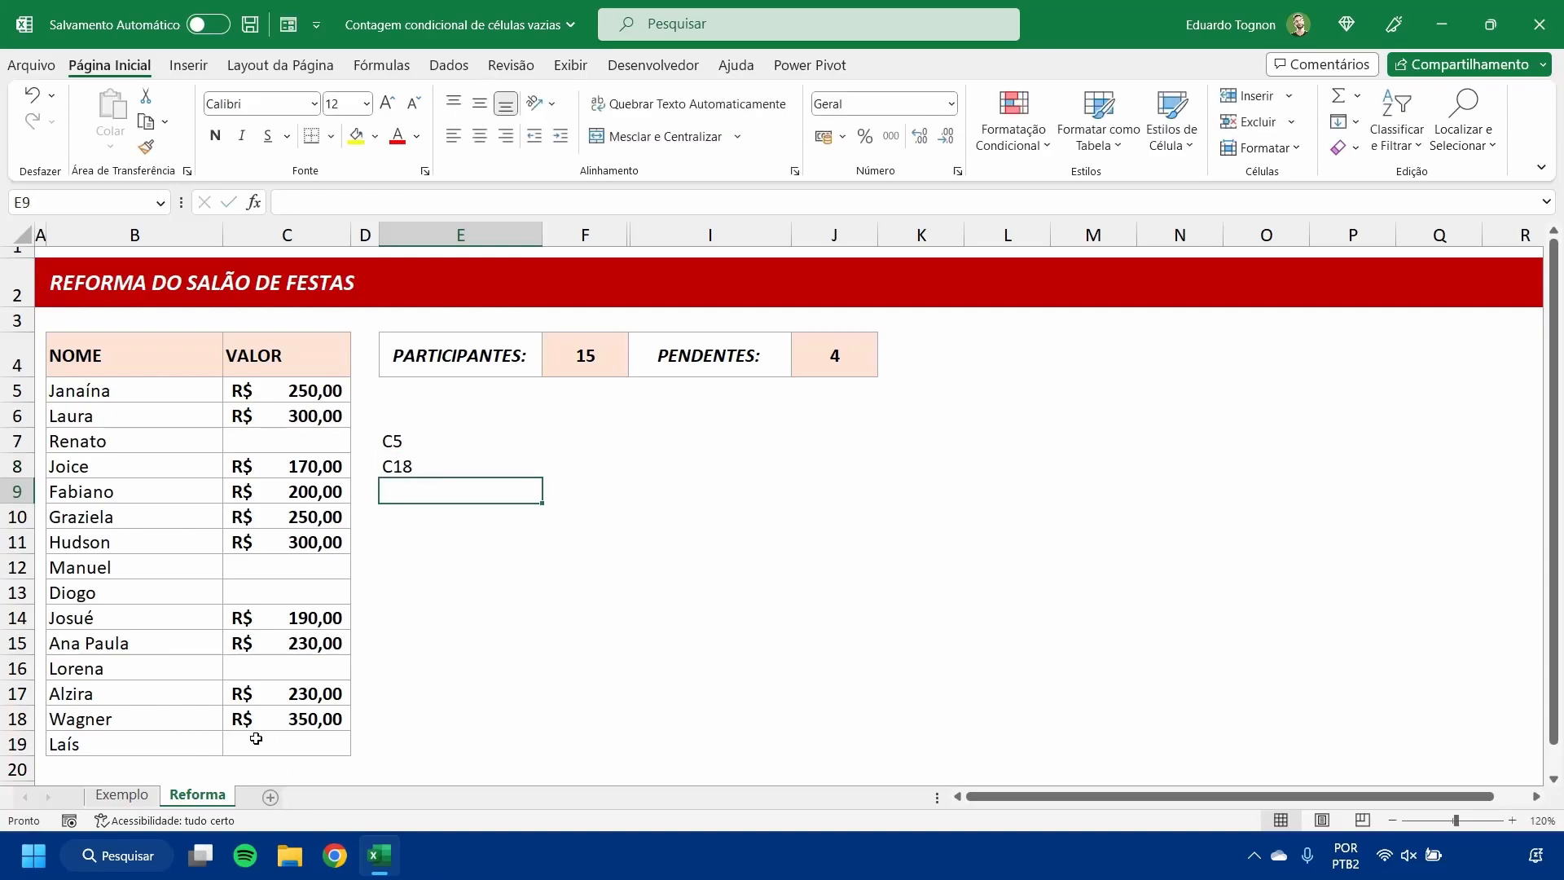
Step: Clear the added participant's name from B19
left_click(62, 742)
key("Delete")
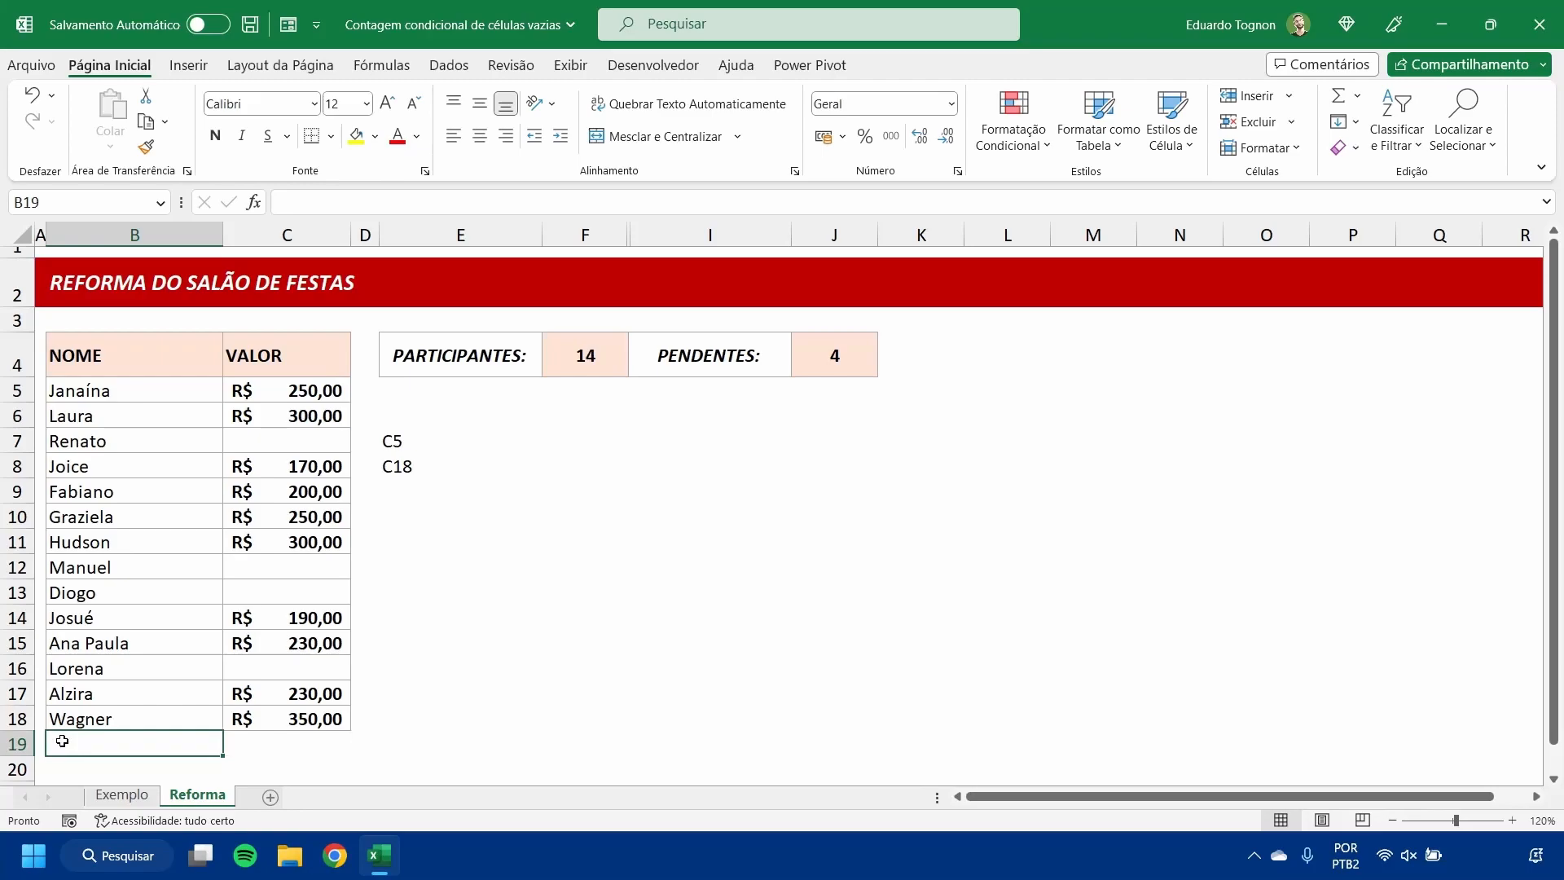
left_click(530, 781)
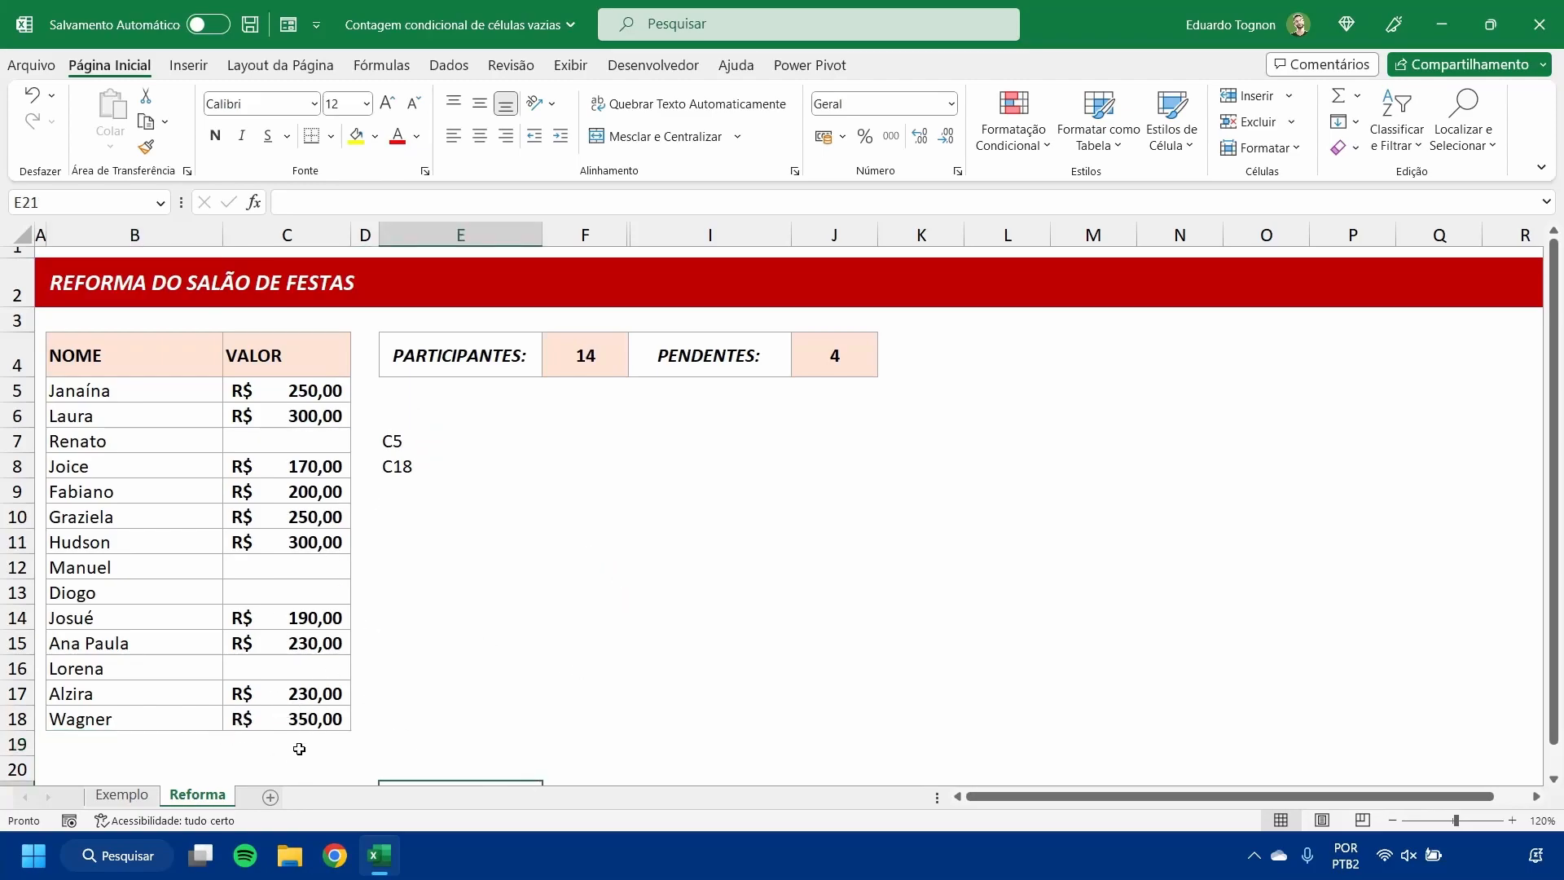
Step: Review the range endpoint notes in E7 and E8 and select both cells
left_click(400, 441)
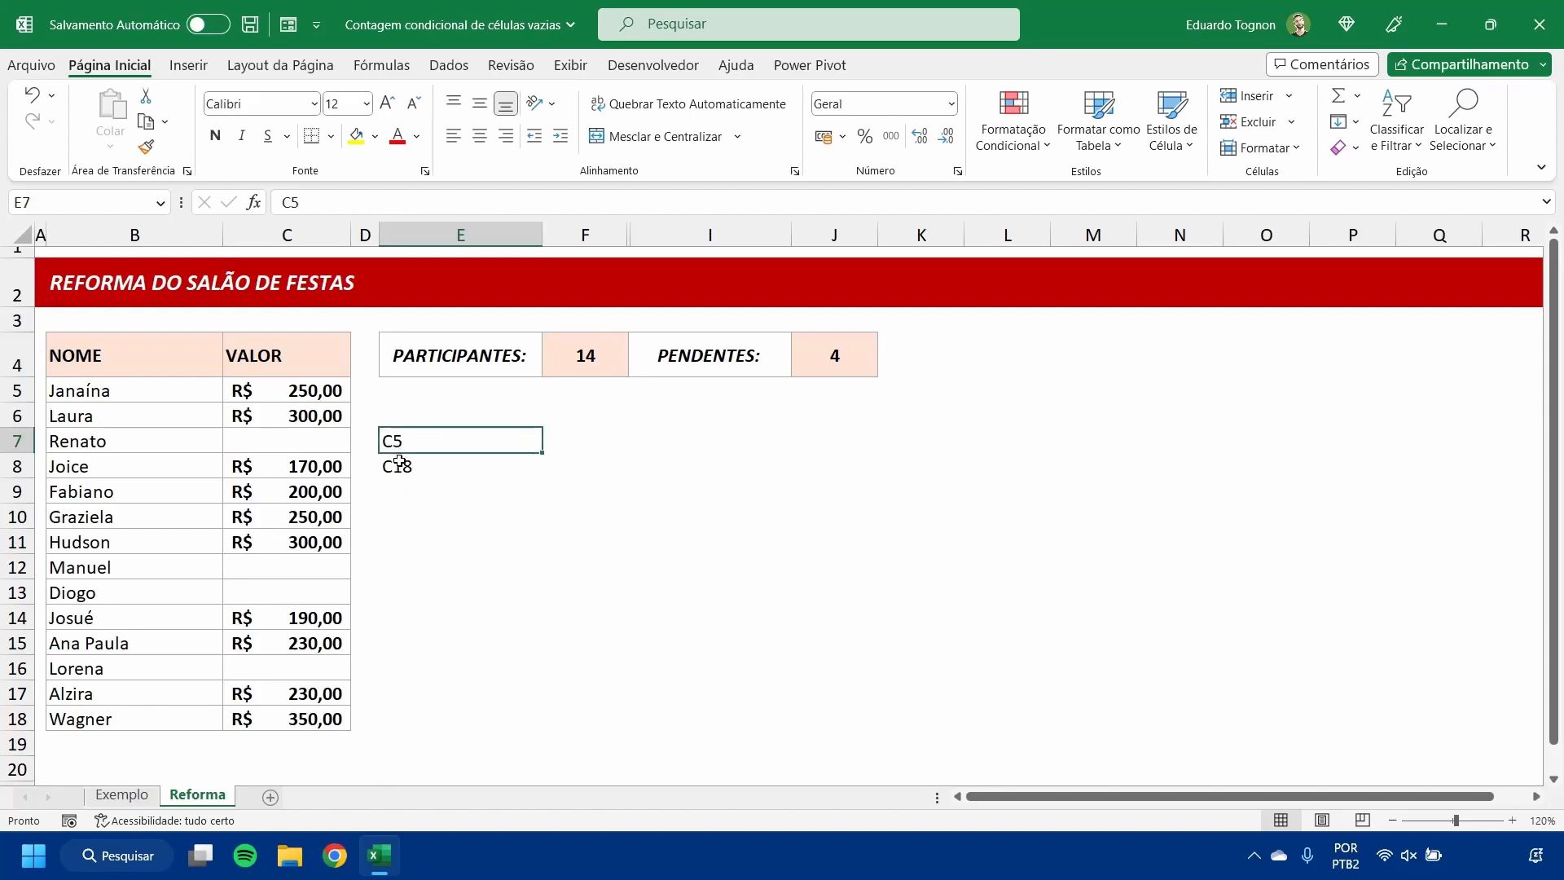
left_click(401, 459)
left_click(411, 516)
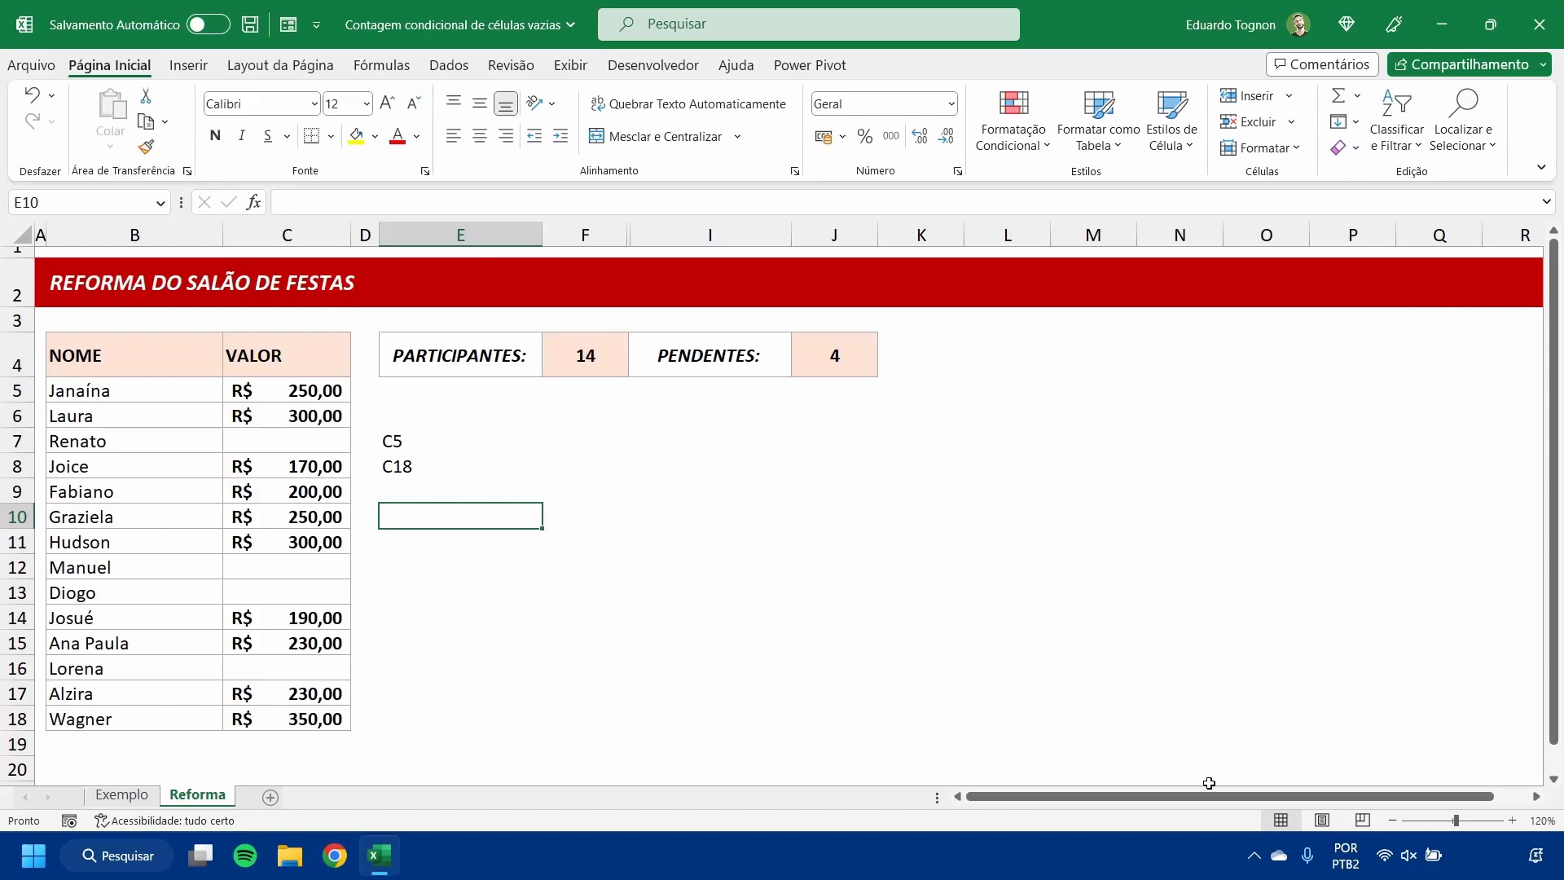
left_click_drag(411, 445, 410, 466)
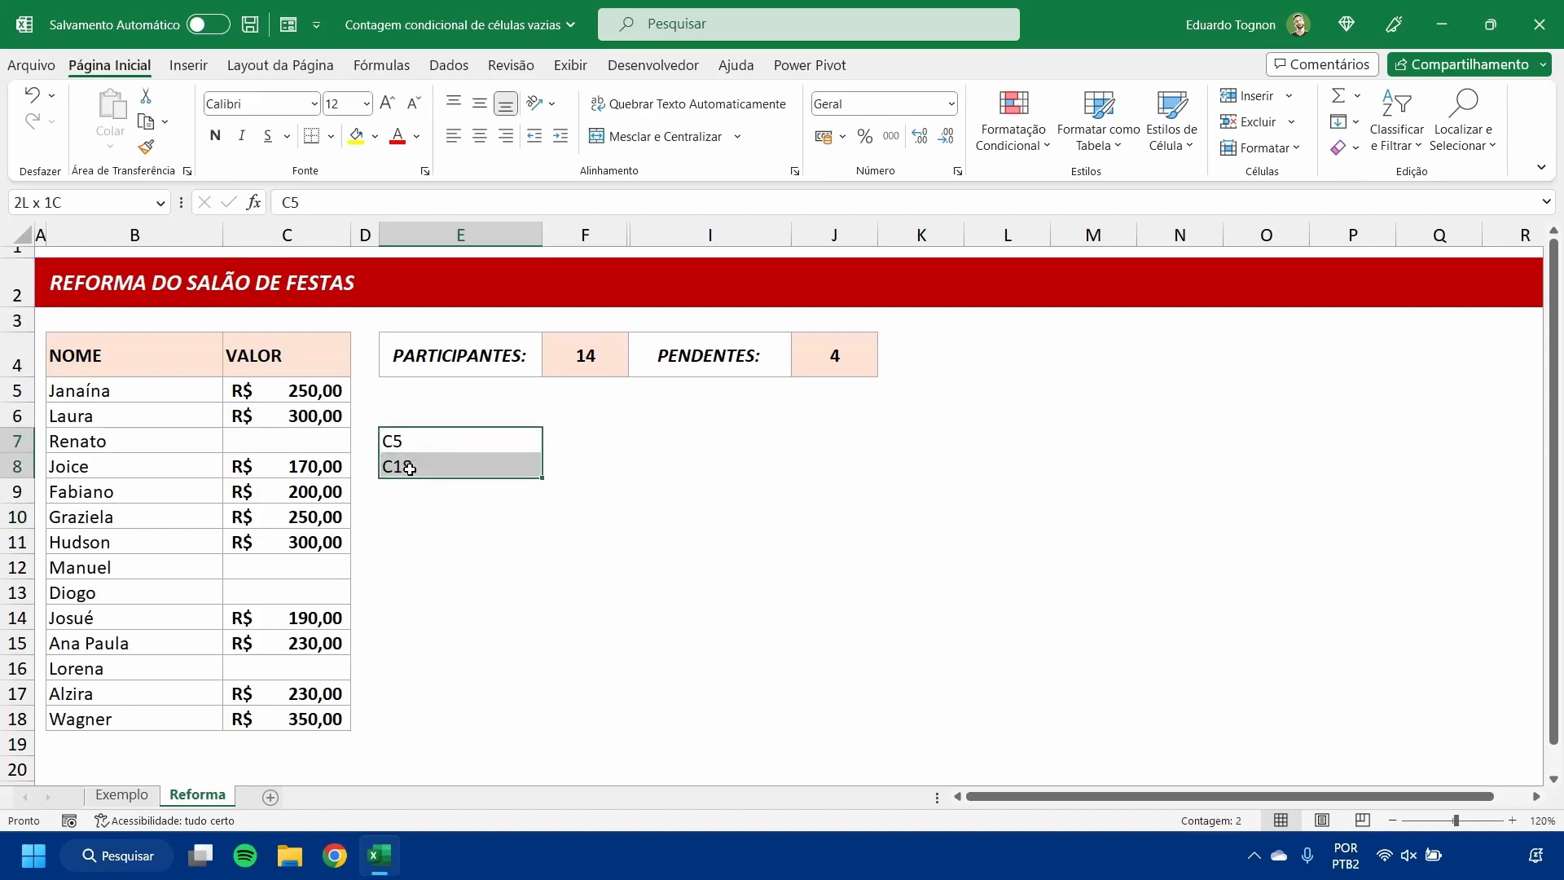
left_click(409, 442)
left_click(409, 466)
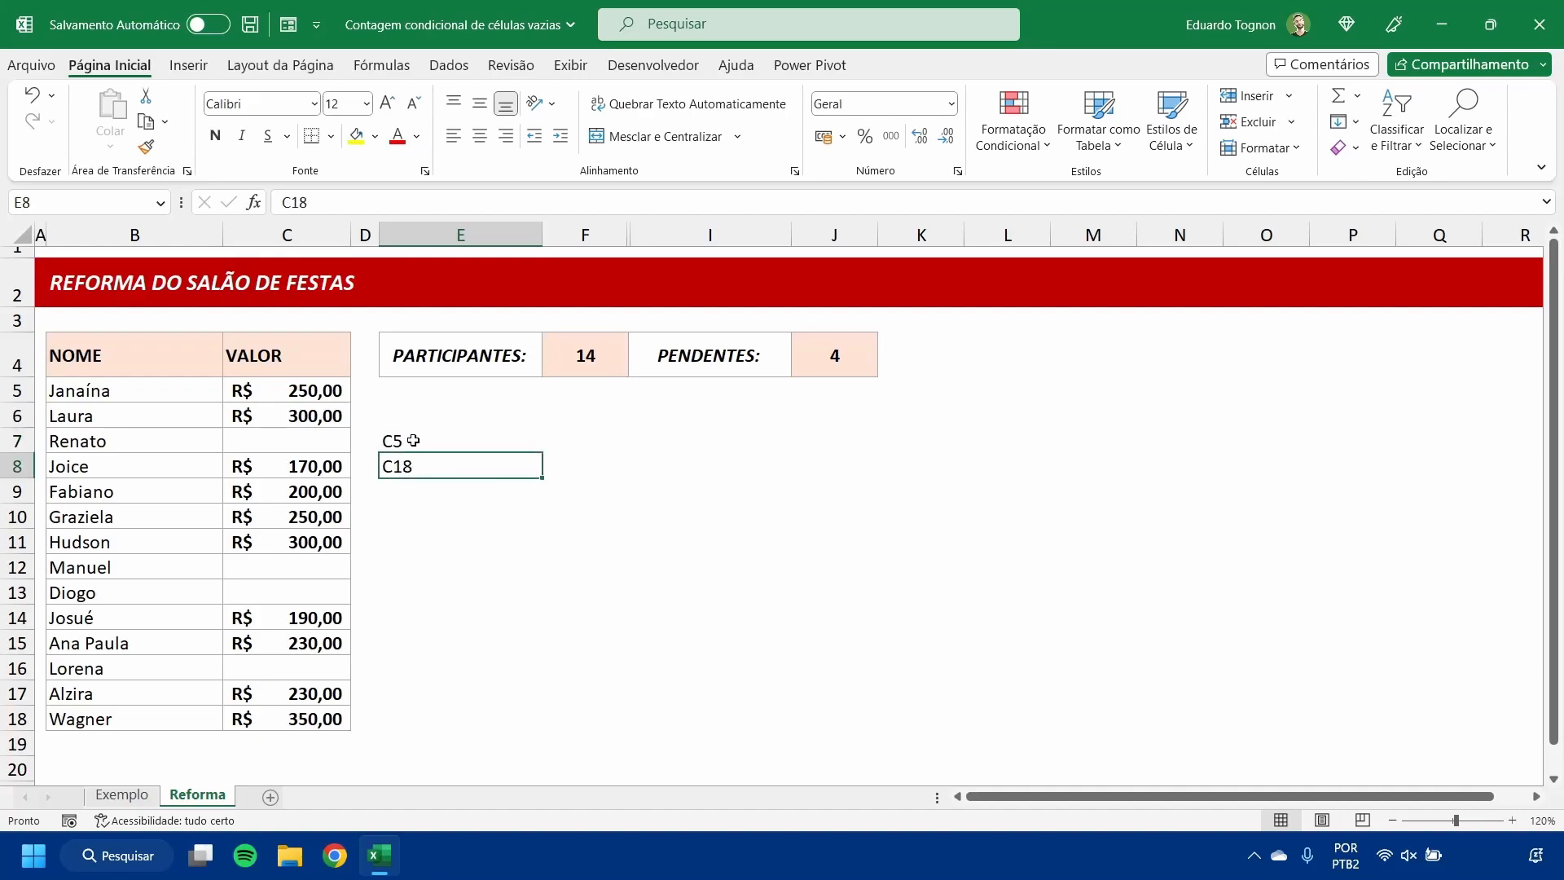
left_click(413, 440)
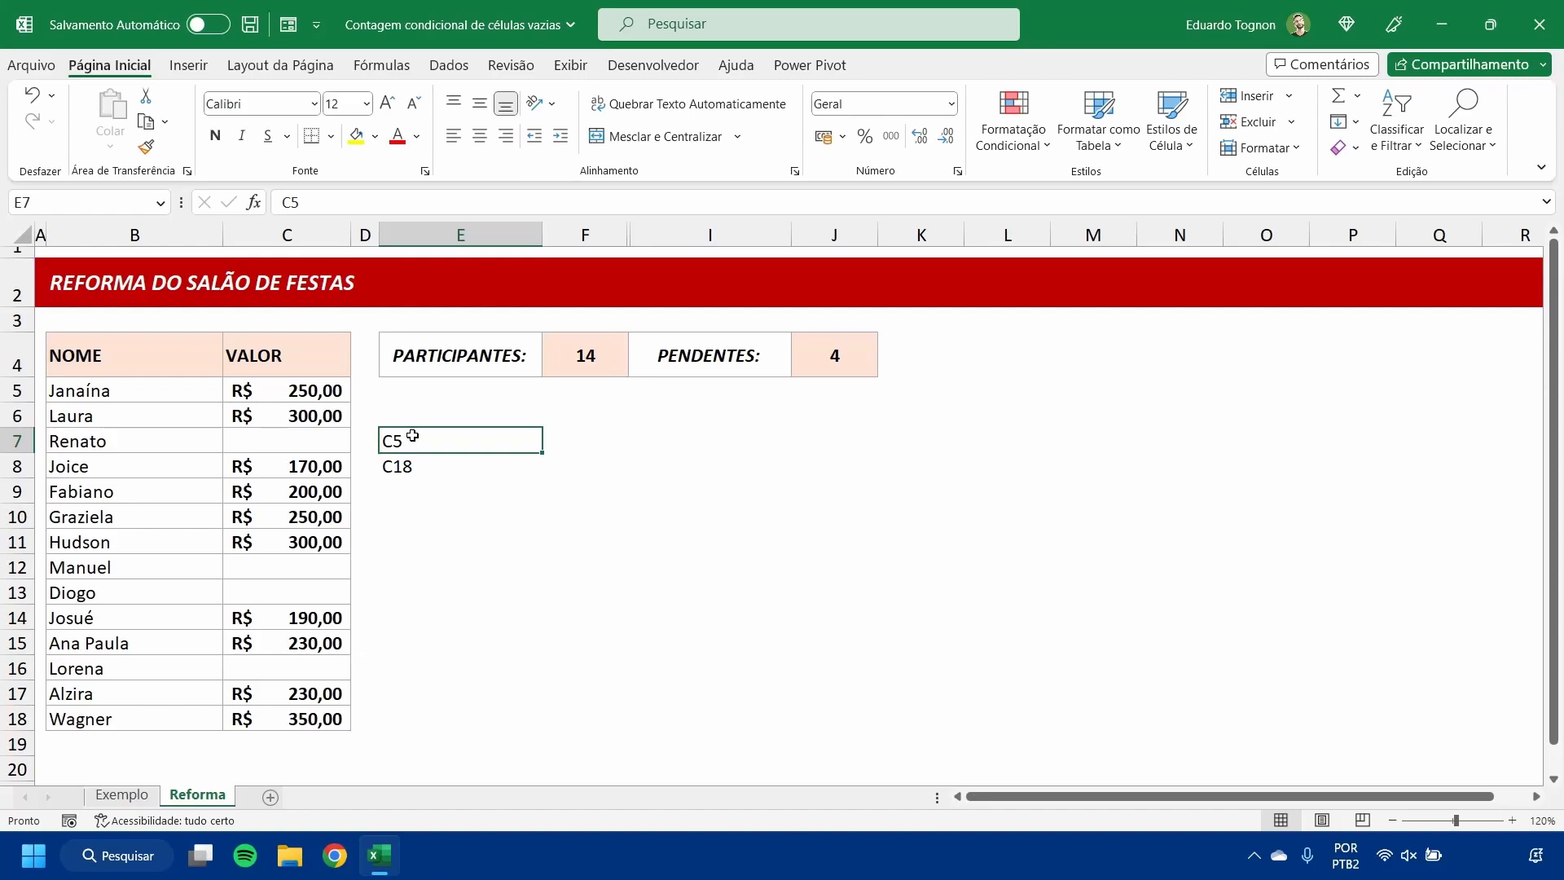
left_click(409, 466)
Step: Start a SOMA formula in cell E10, below the range endpoint notes
left_click(401, 515)
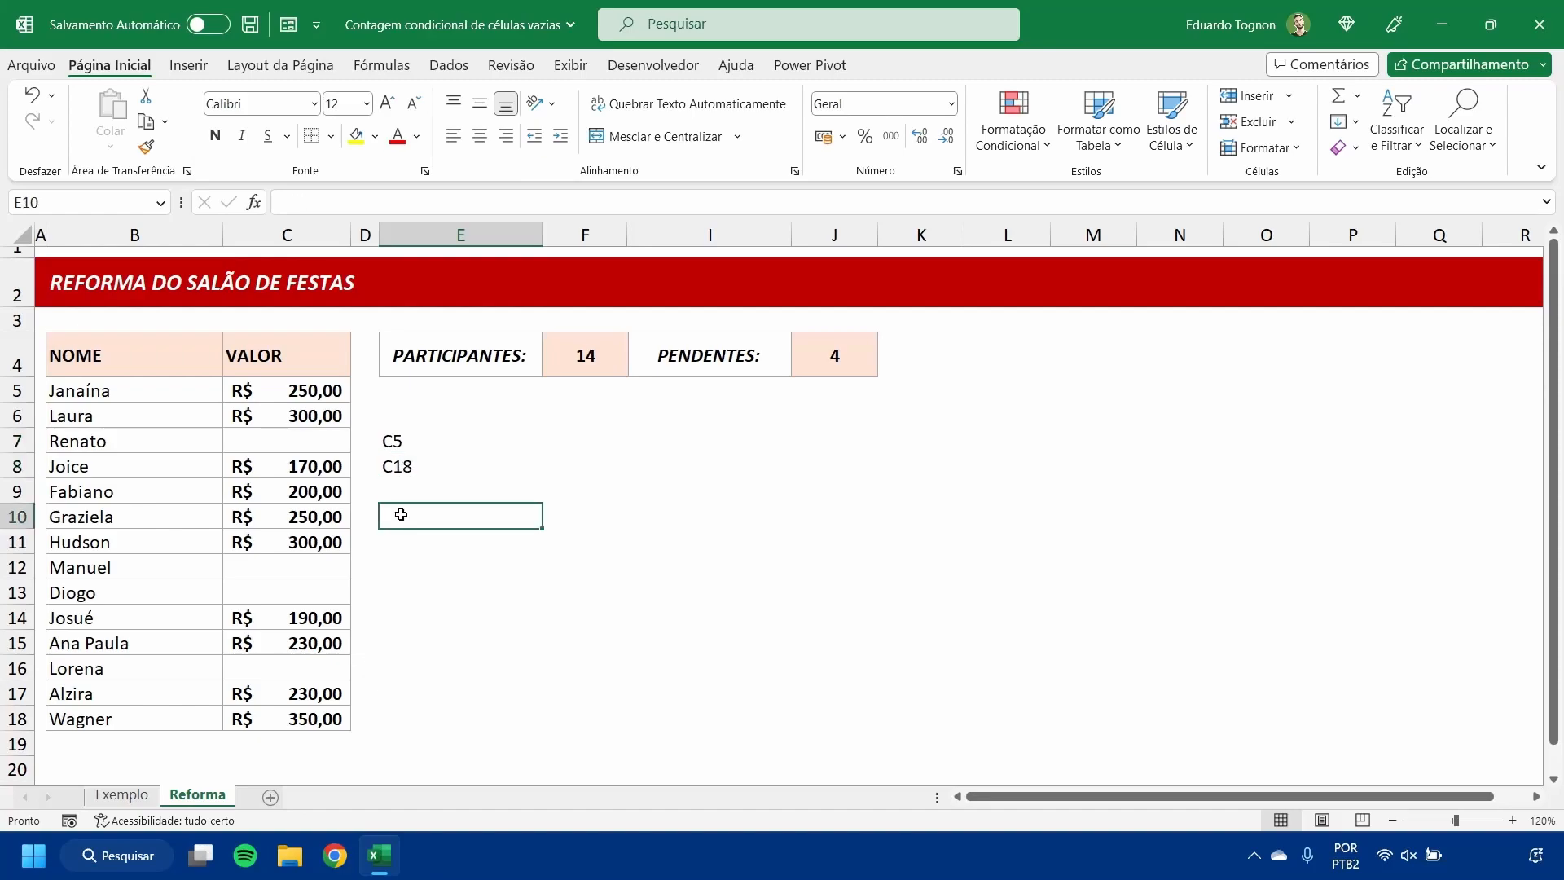
type("=")
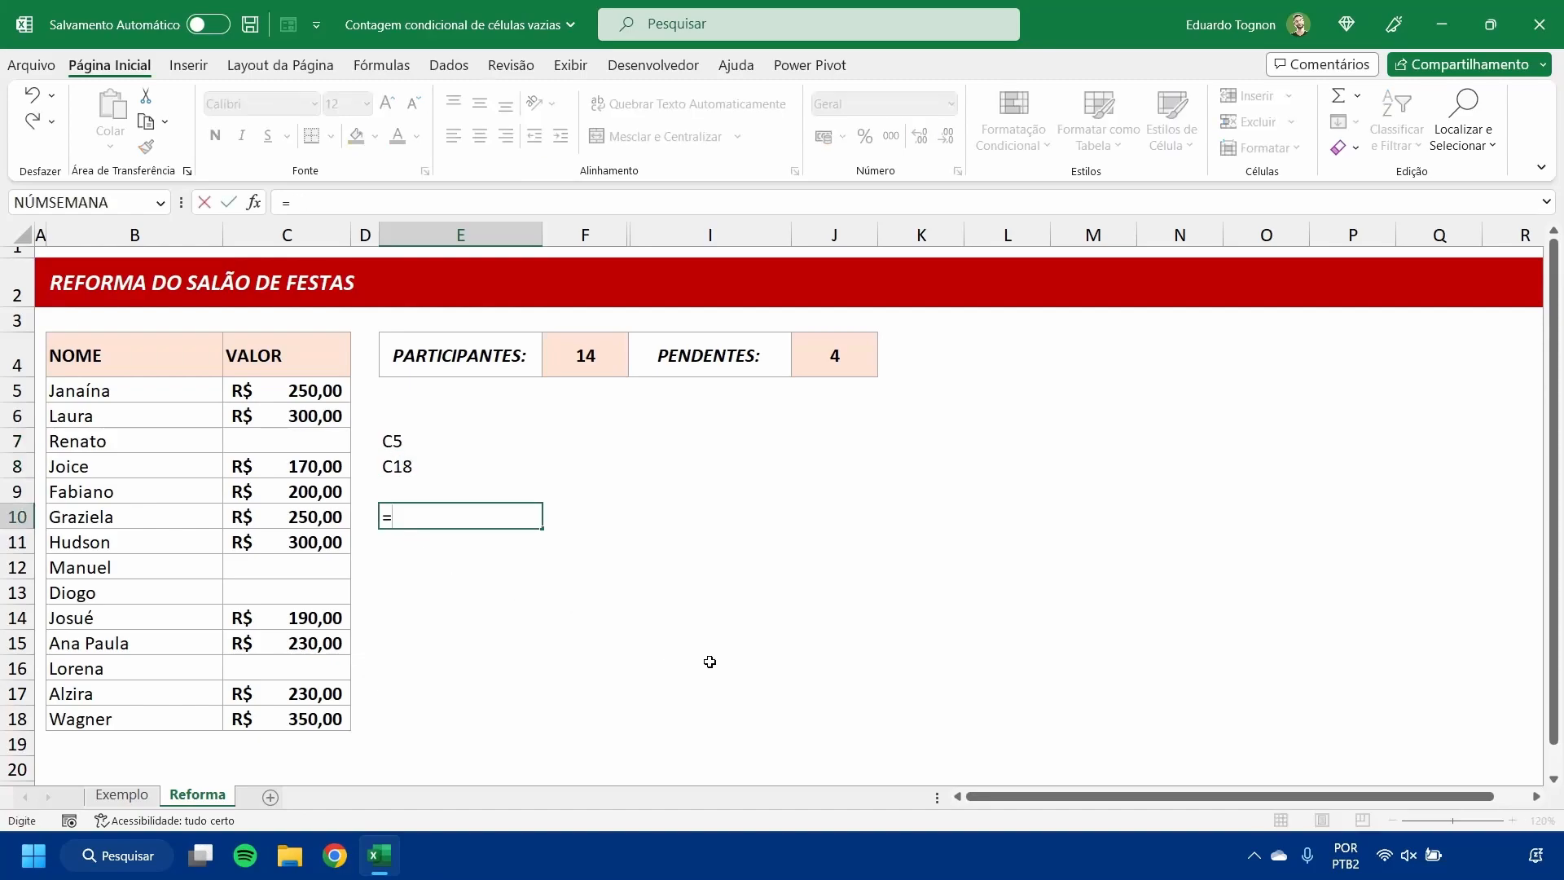
type("SO")
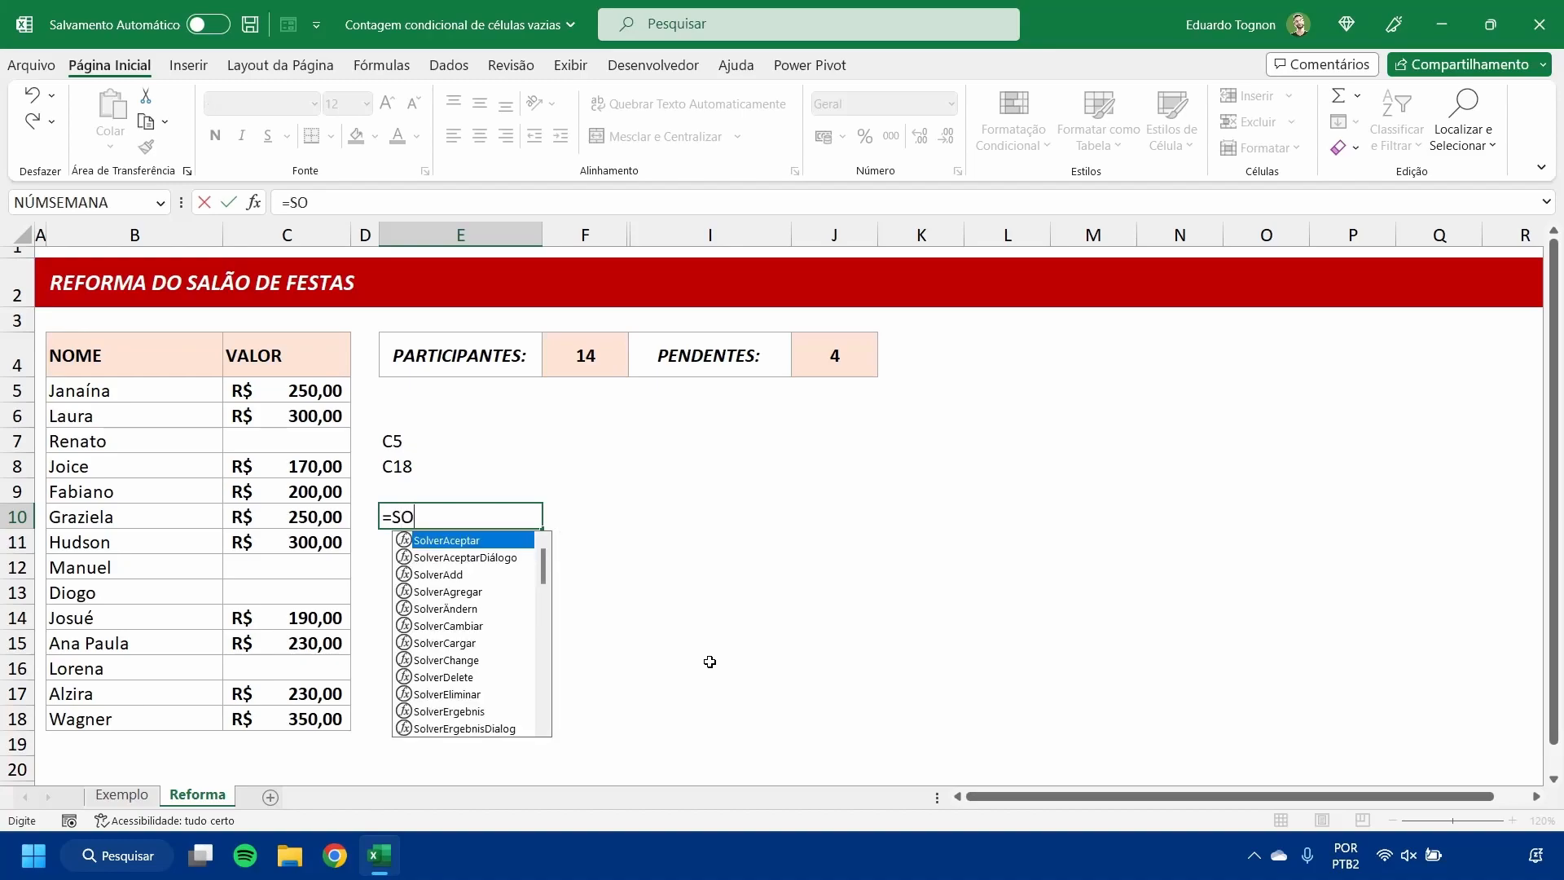
type("MA(")
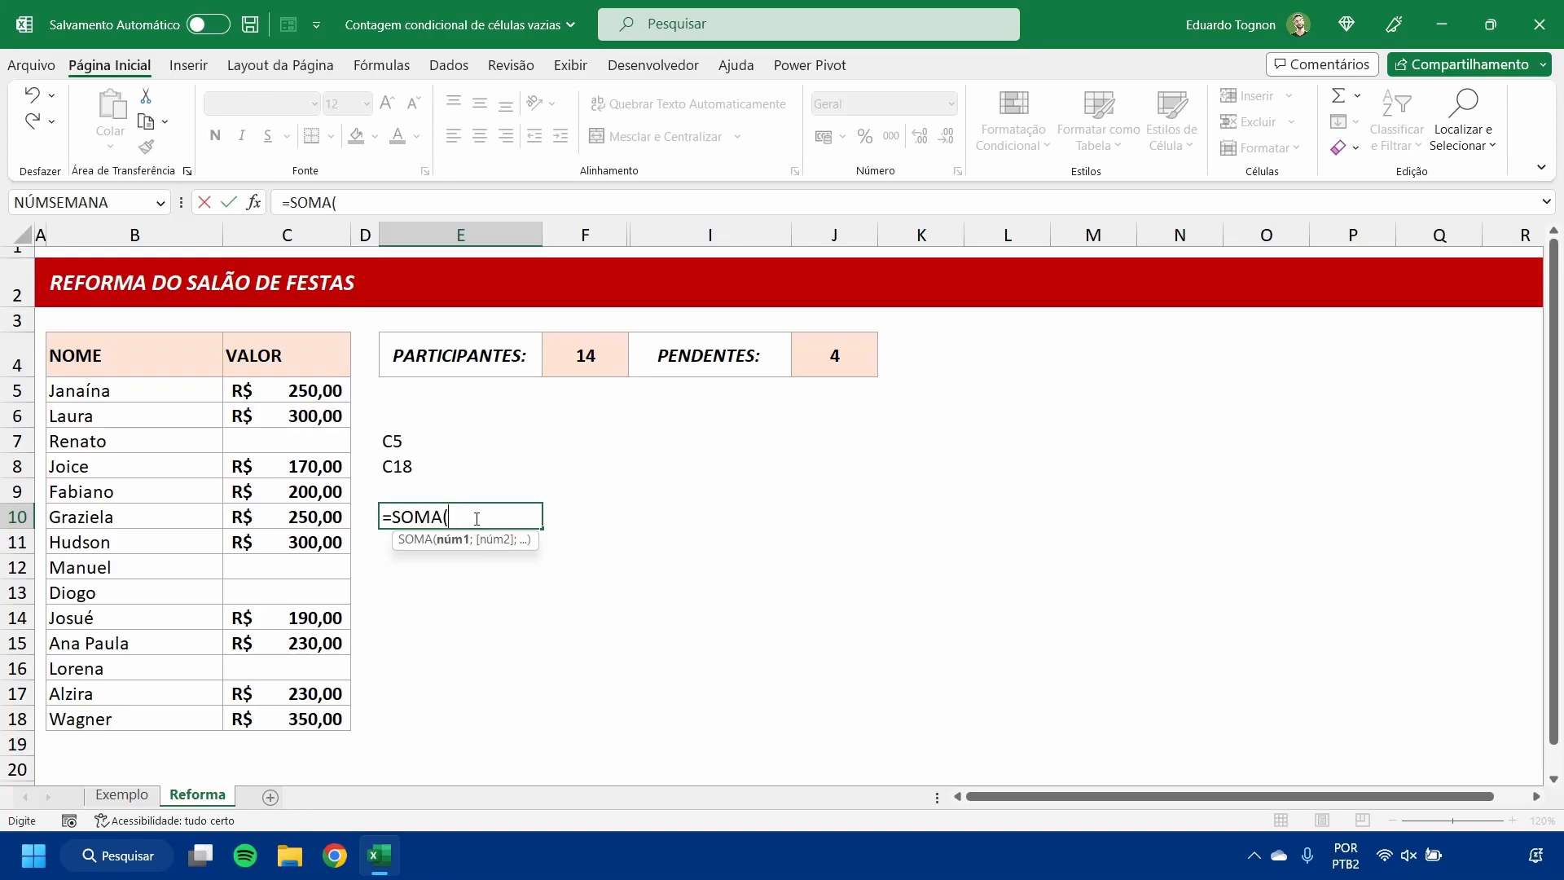
left_click(409, 442)
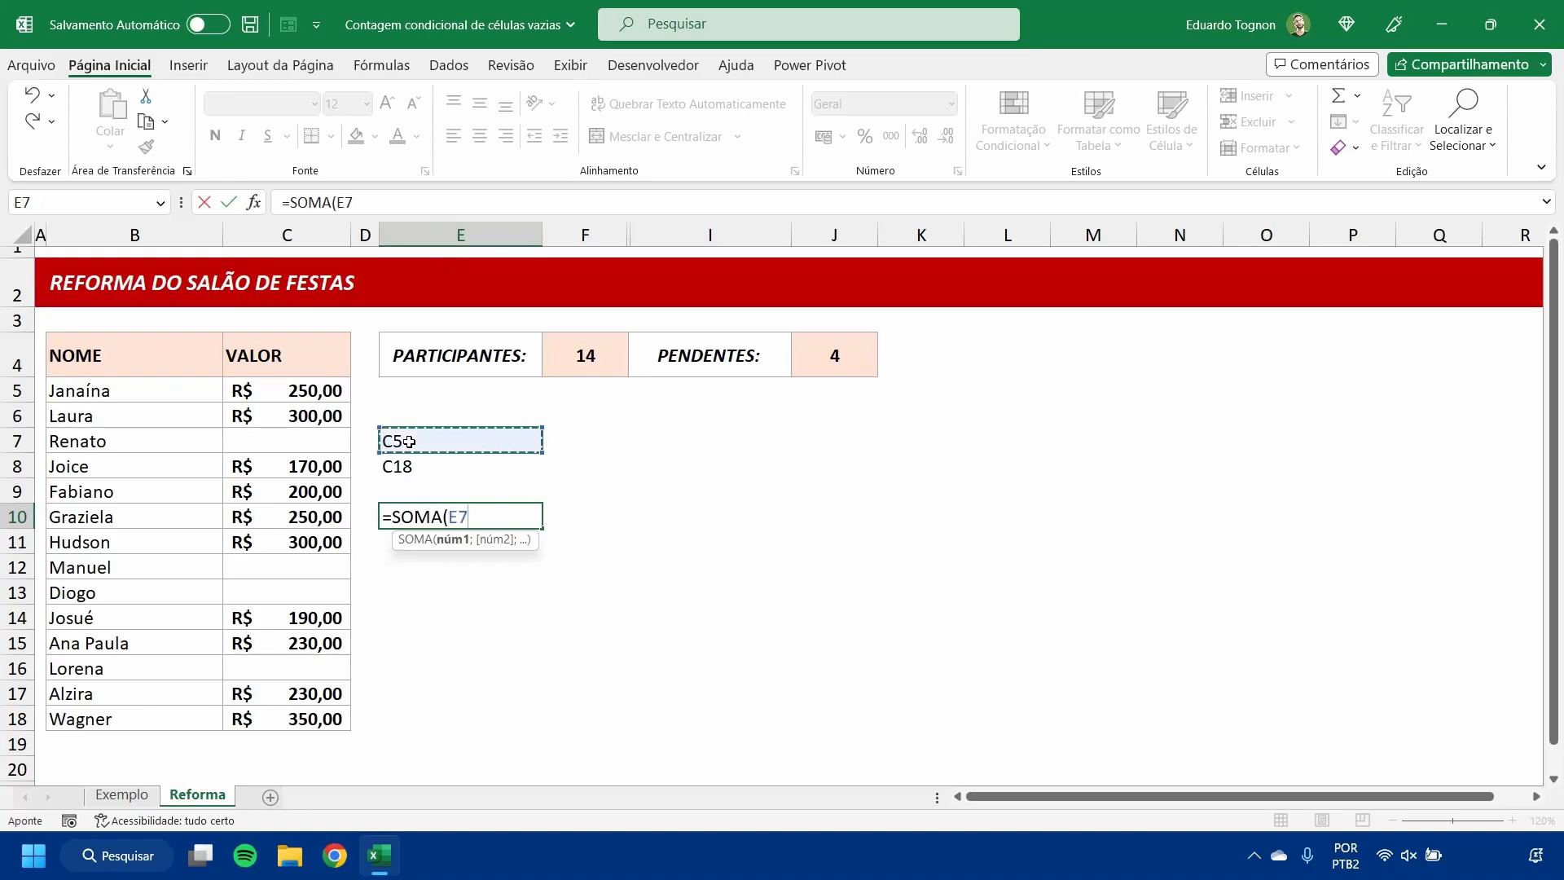
left_click(412, 464)
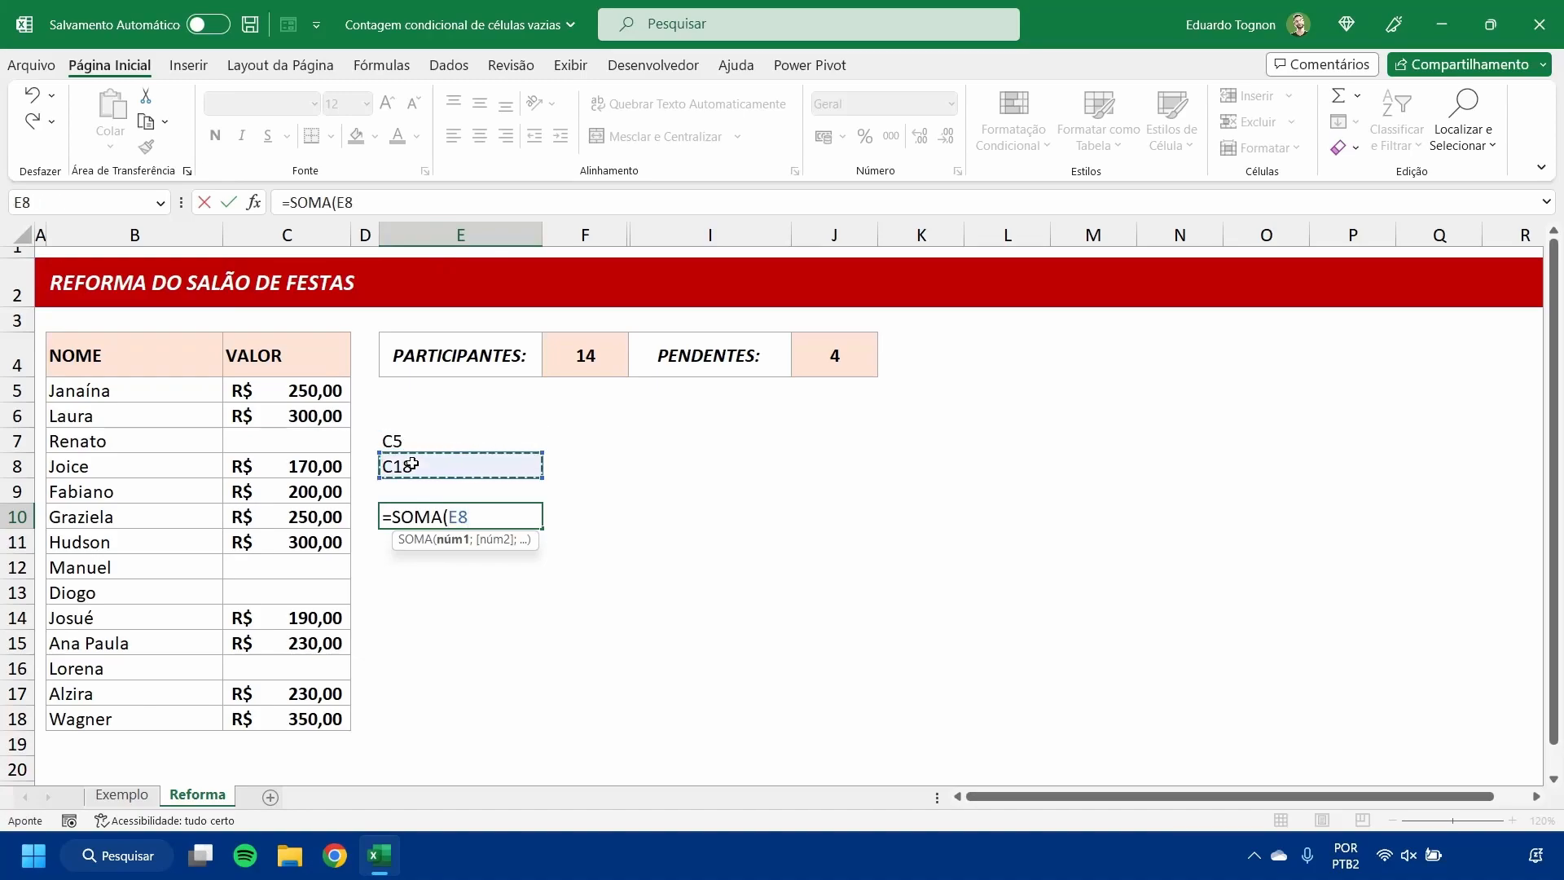
left_click(392, 439)
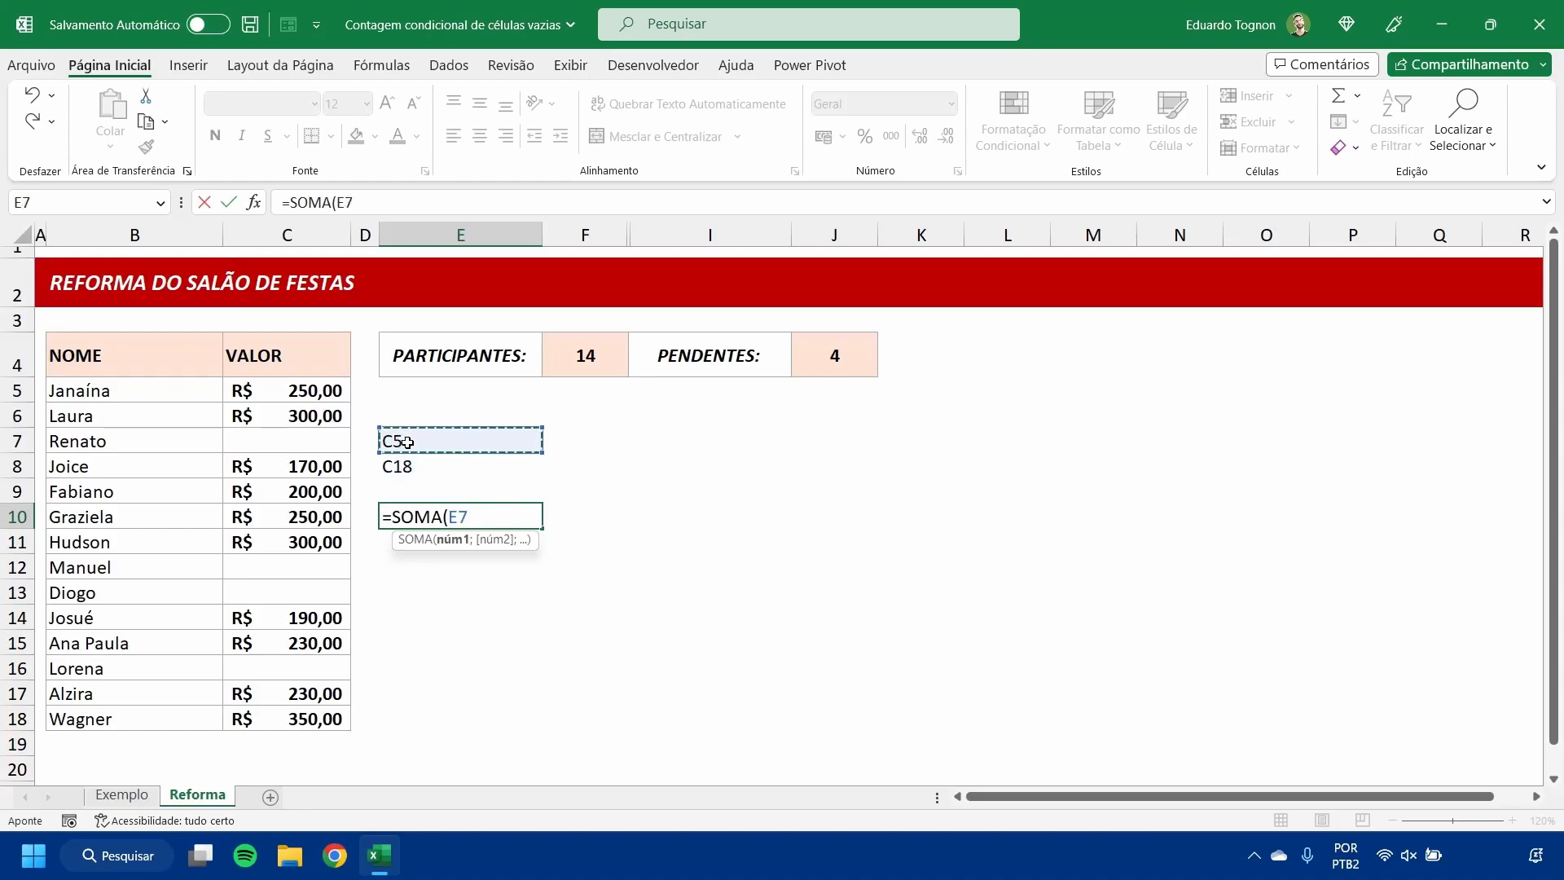
left_click(410, 466)
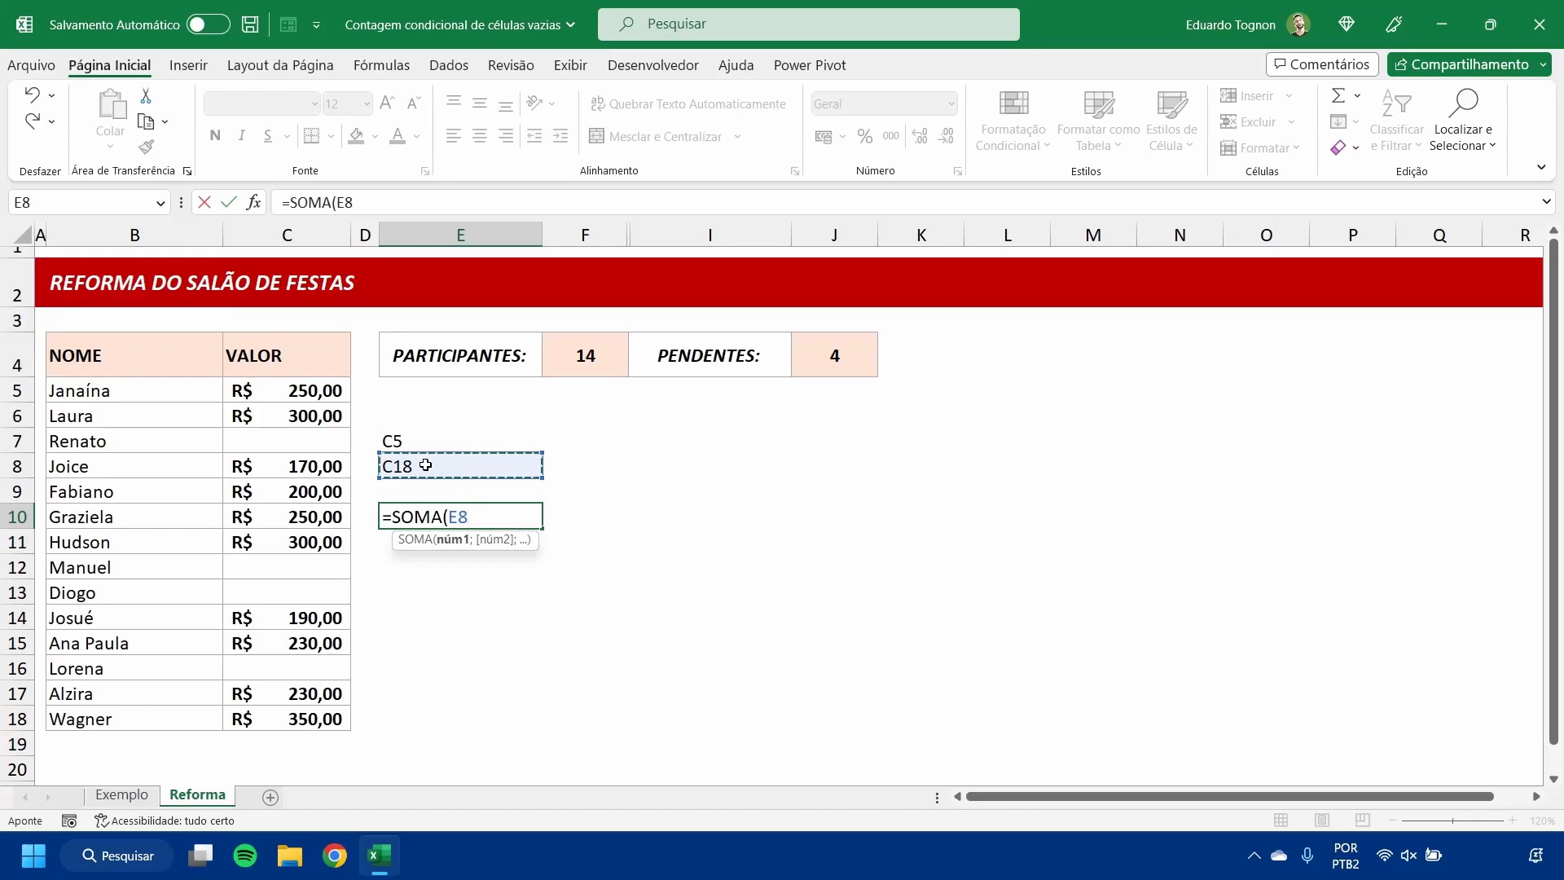
key("BackSpace")
key("BackSpace")
Step: Complete the E10 formula as =SOMA(INDIRETO(E7&":"&E8)) so it sums the range named by the two endpoint notes
type("IND")
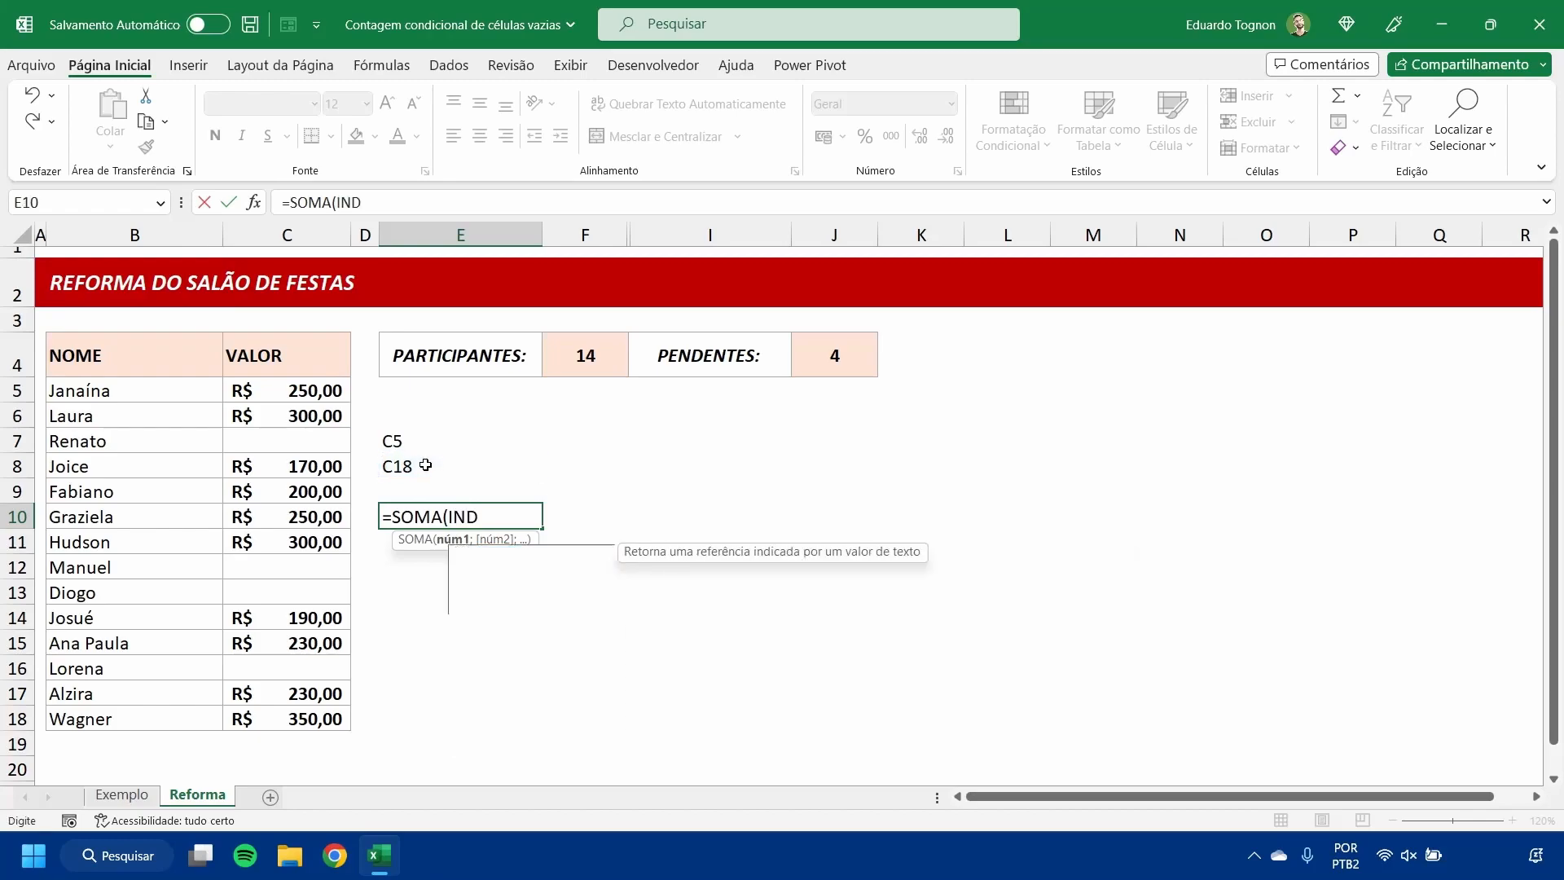
key("Tab")
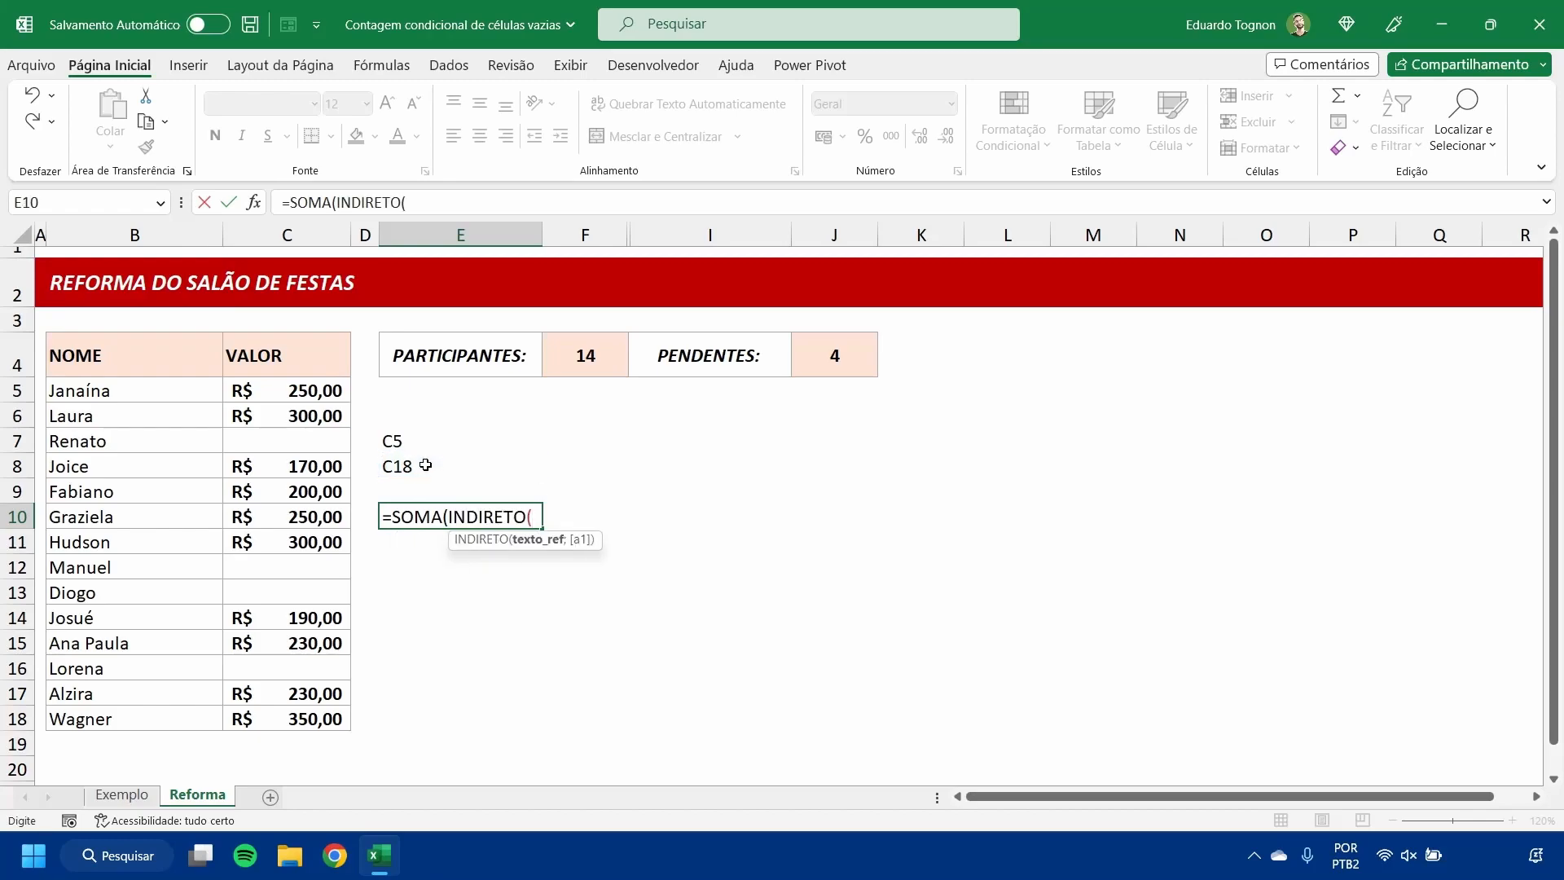
left_click(399, 440)
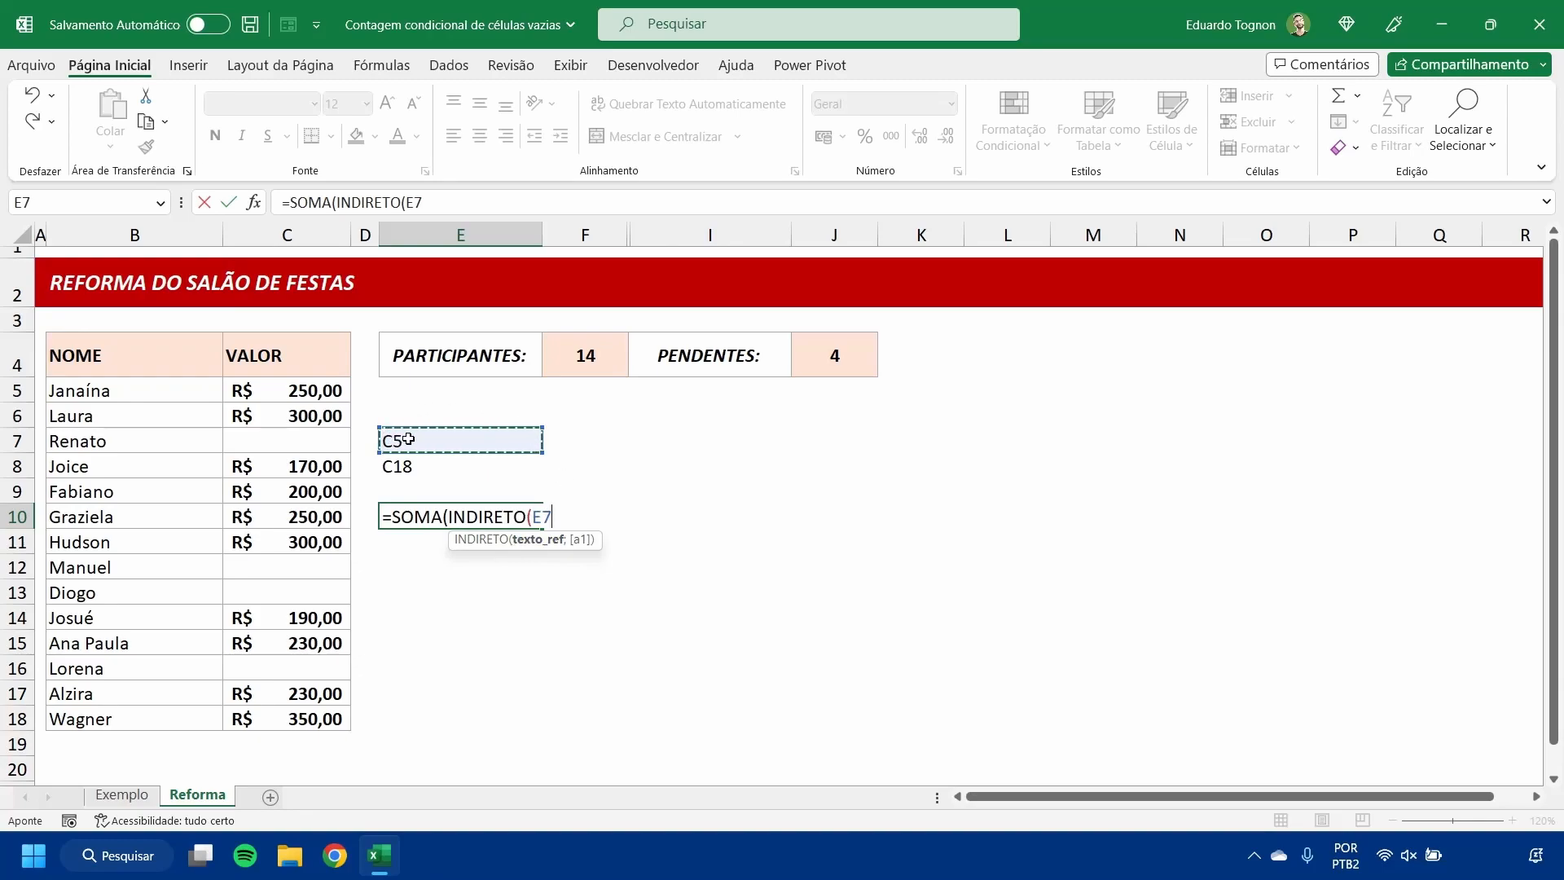
type("&\":")
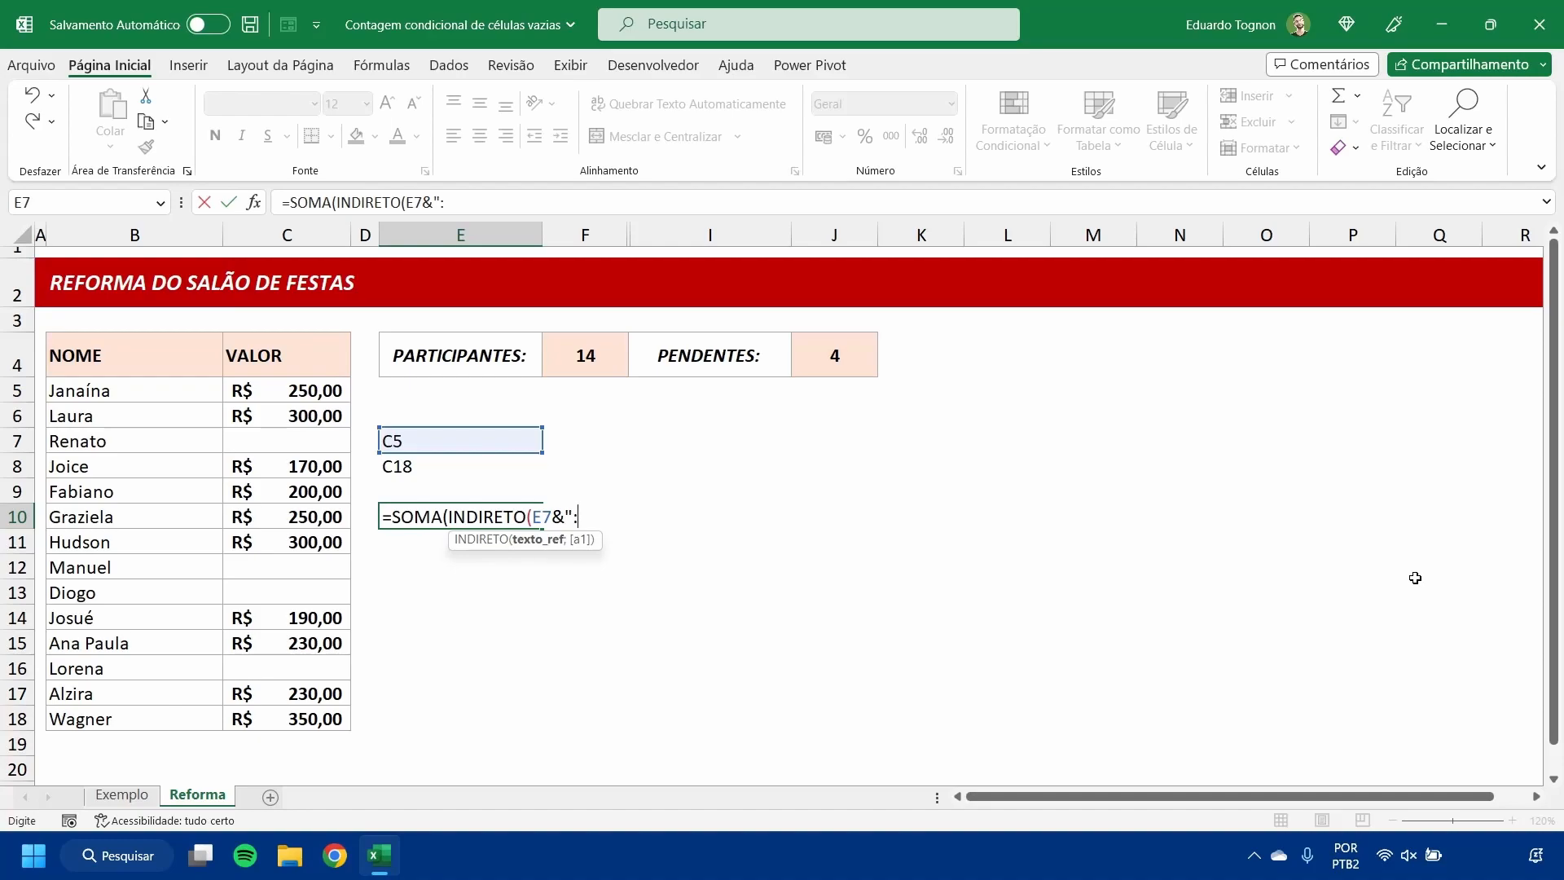
type("\"&")
left_click(431, 470)
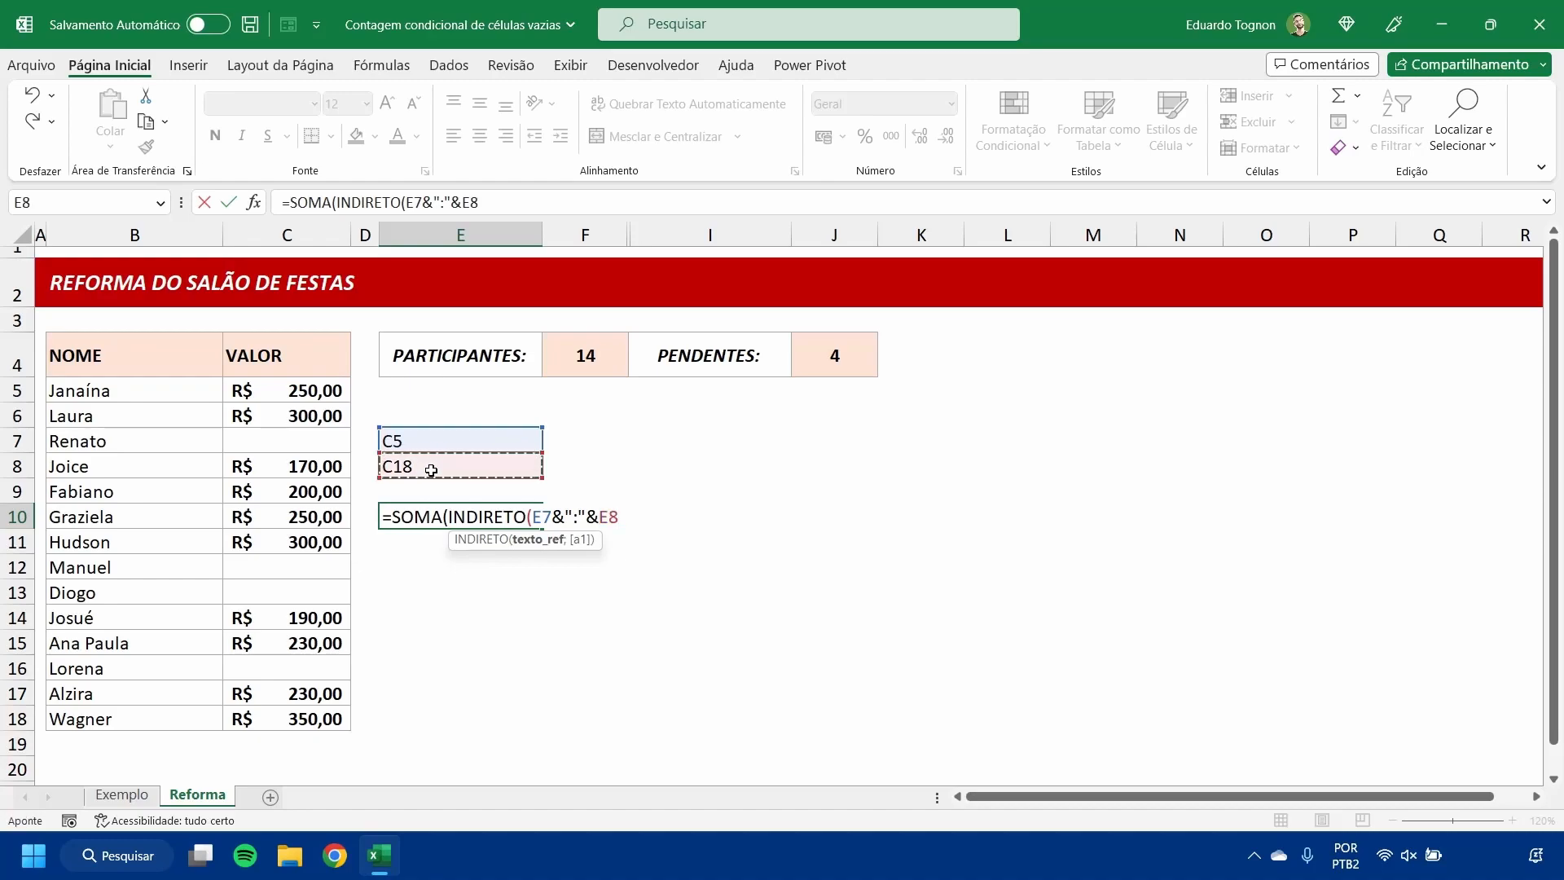
type("))")
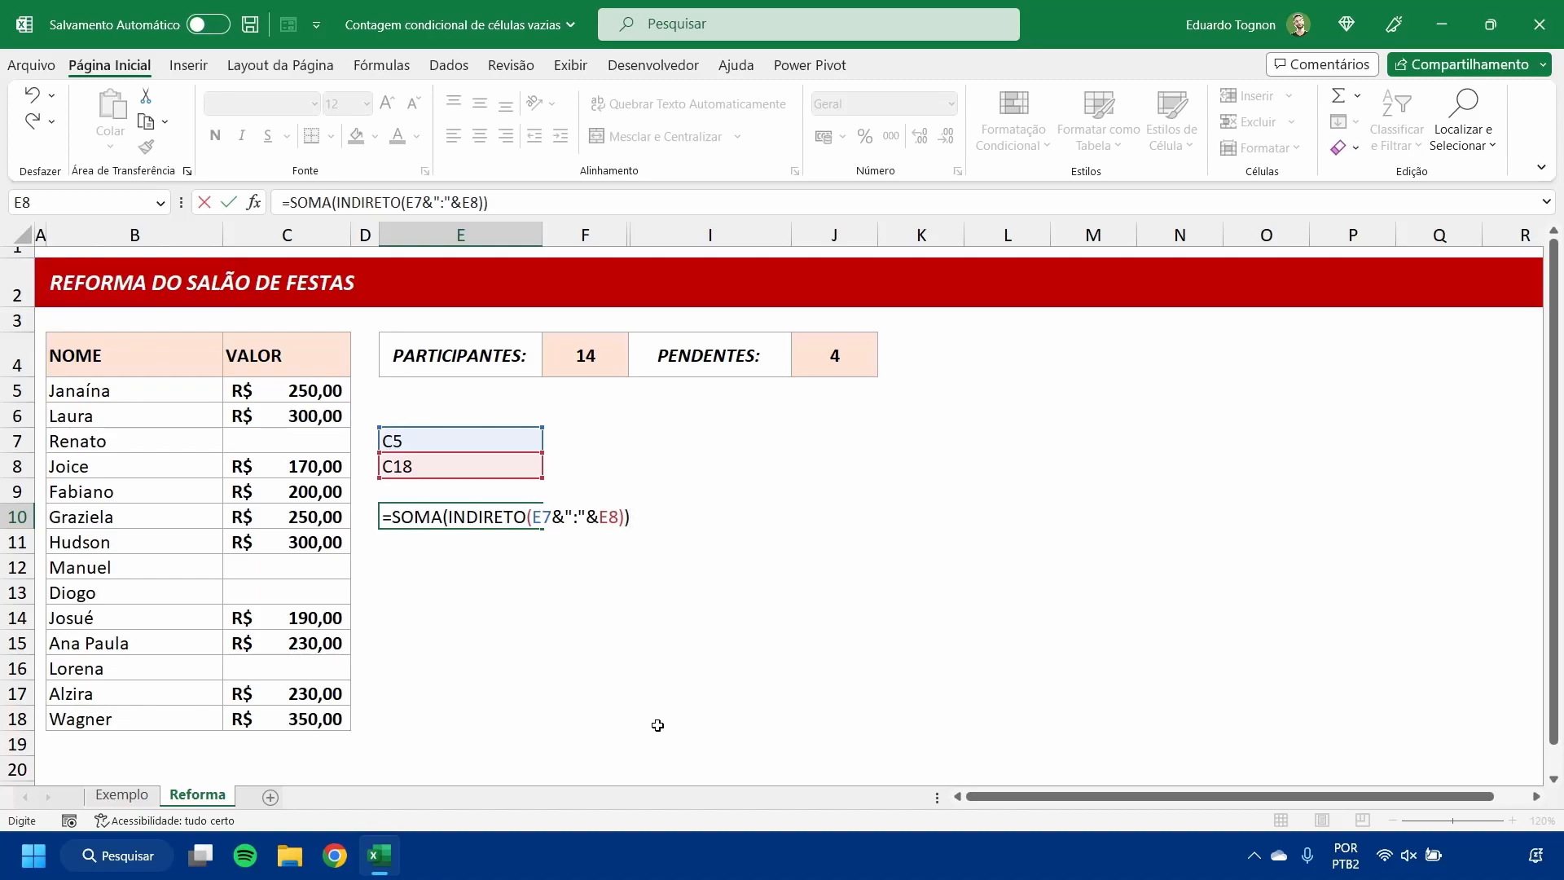
key("Return")
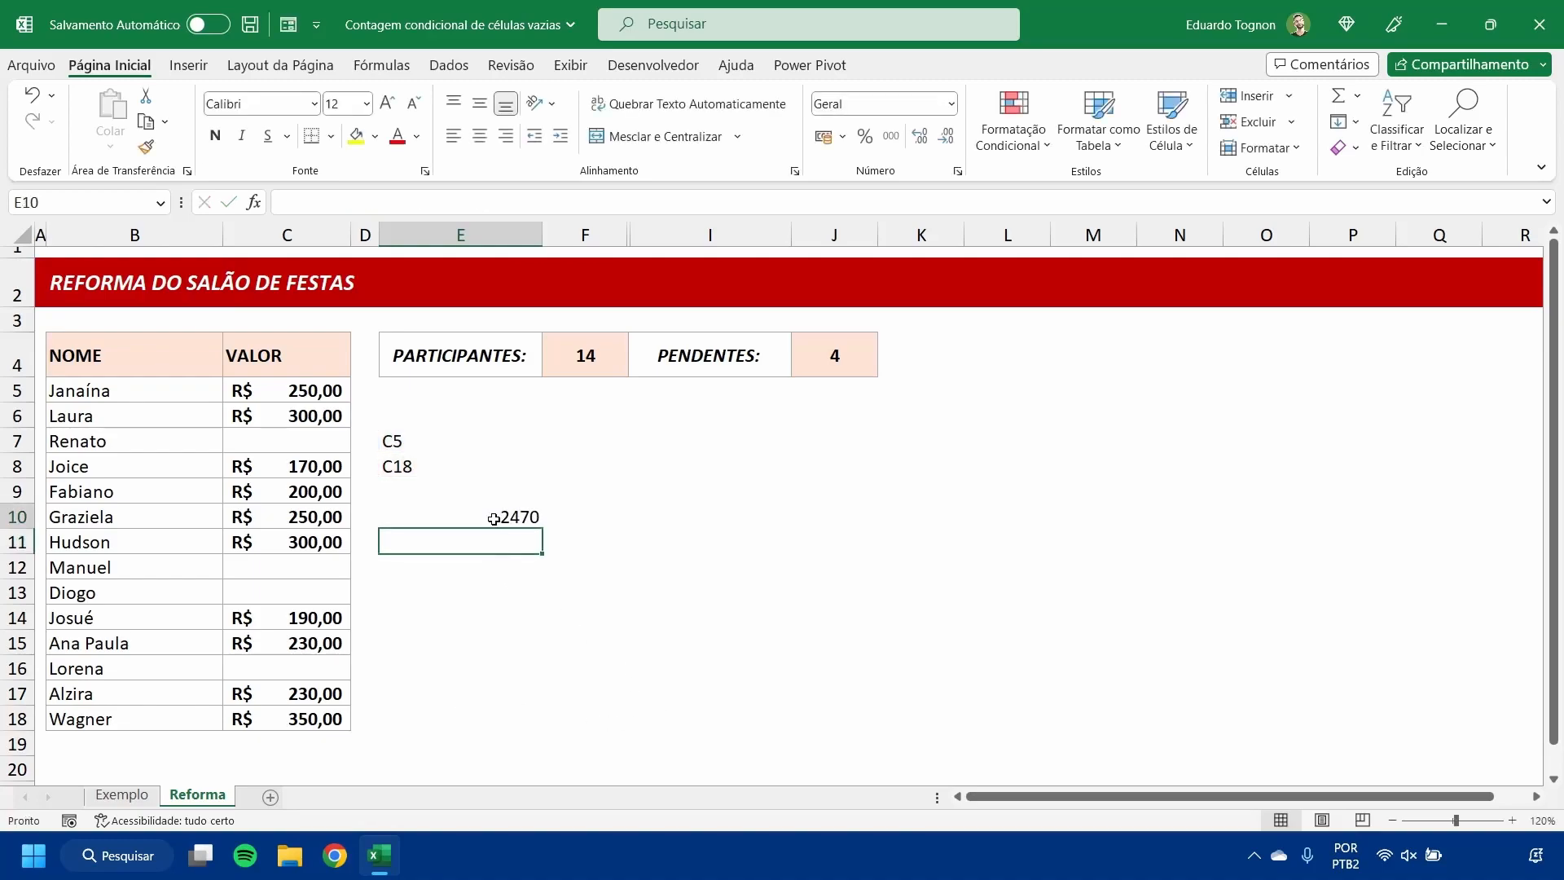
Step: Change the range end note in E8 to C17 to test the indirect sum in E10
left_click(493, 519)
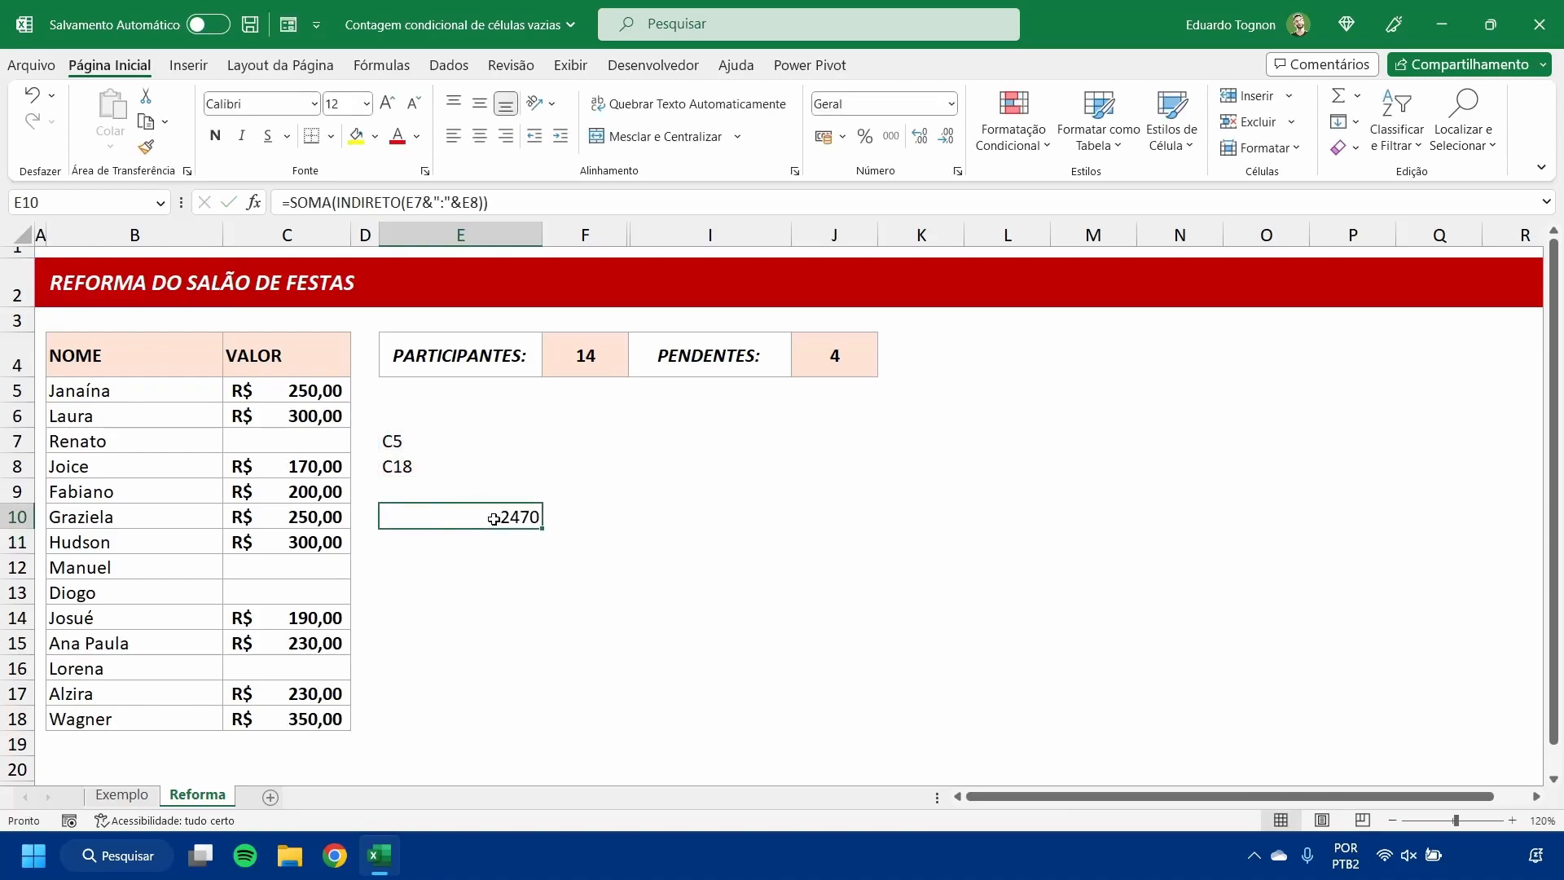
left_click(389, 472)
key("F2")
key("BackSpace")
type("7")
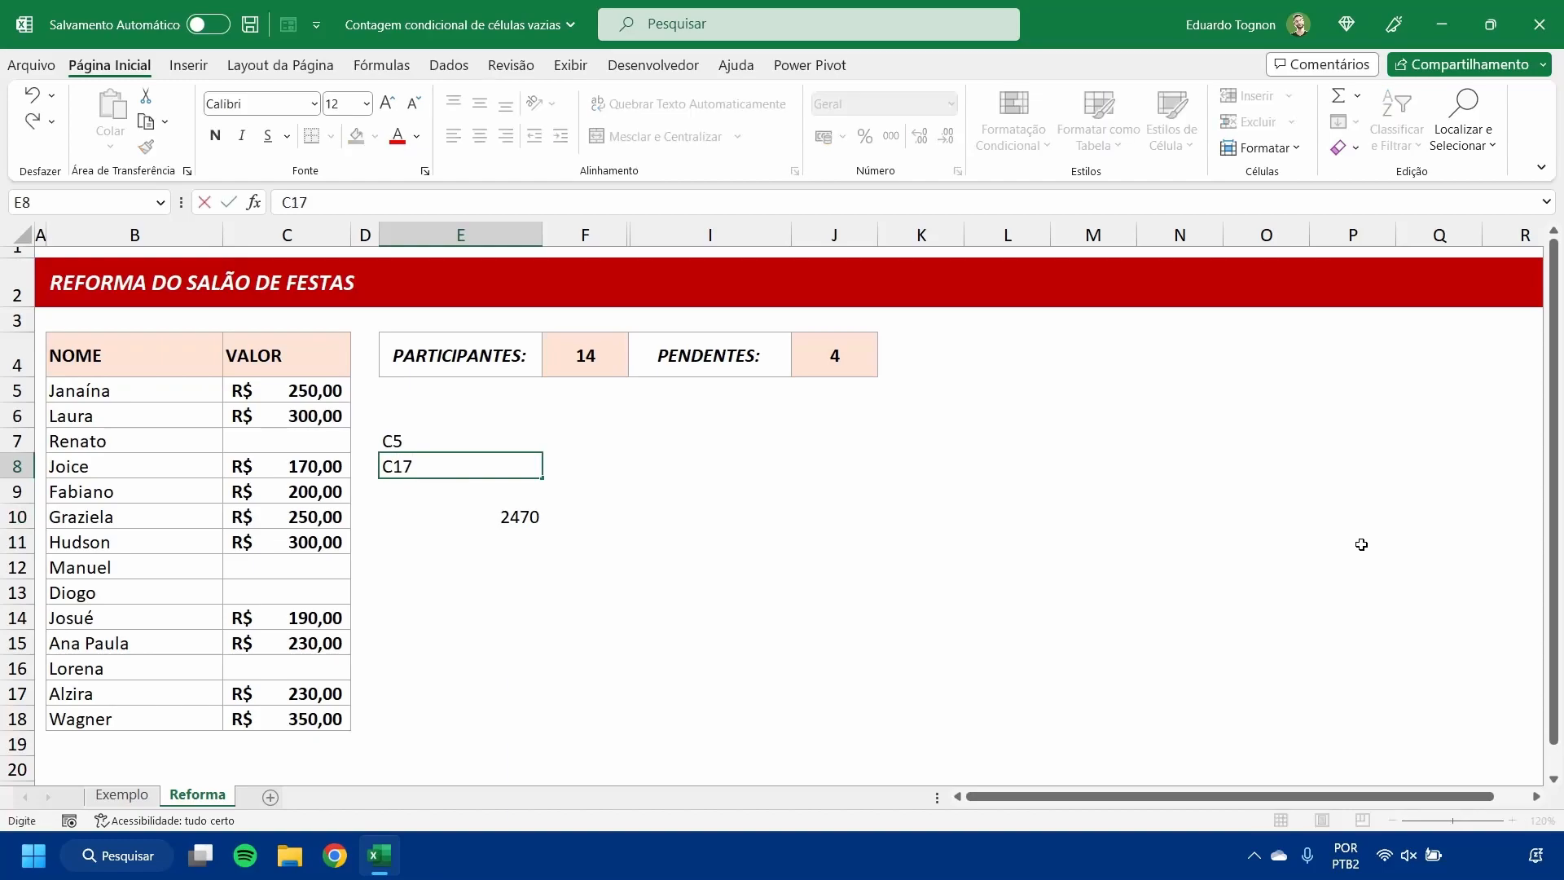
key("Return")
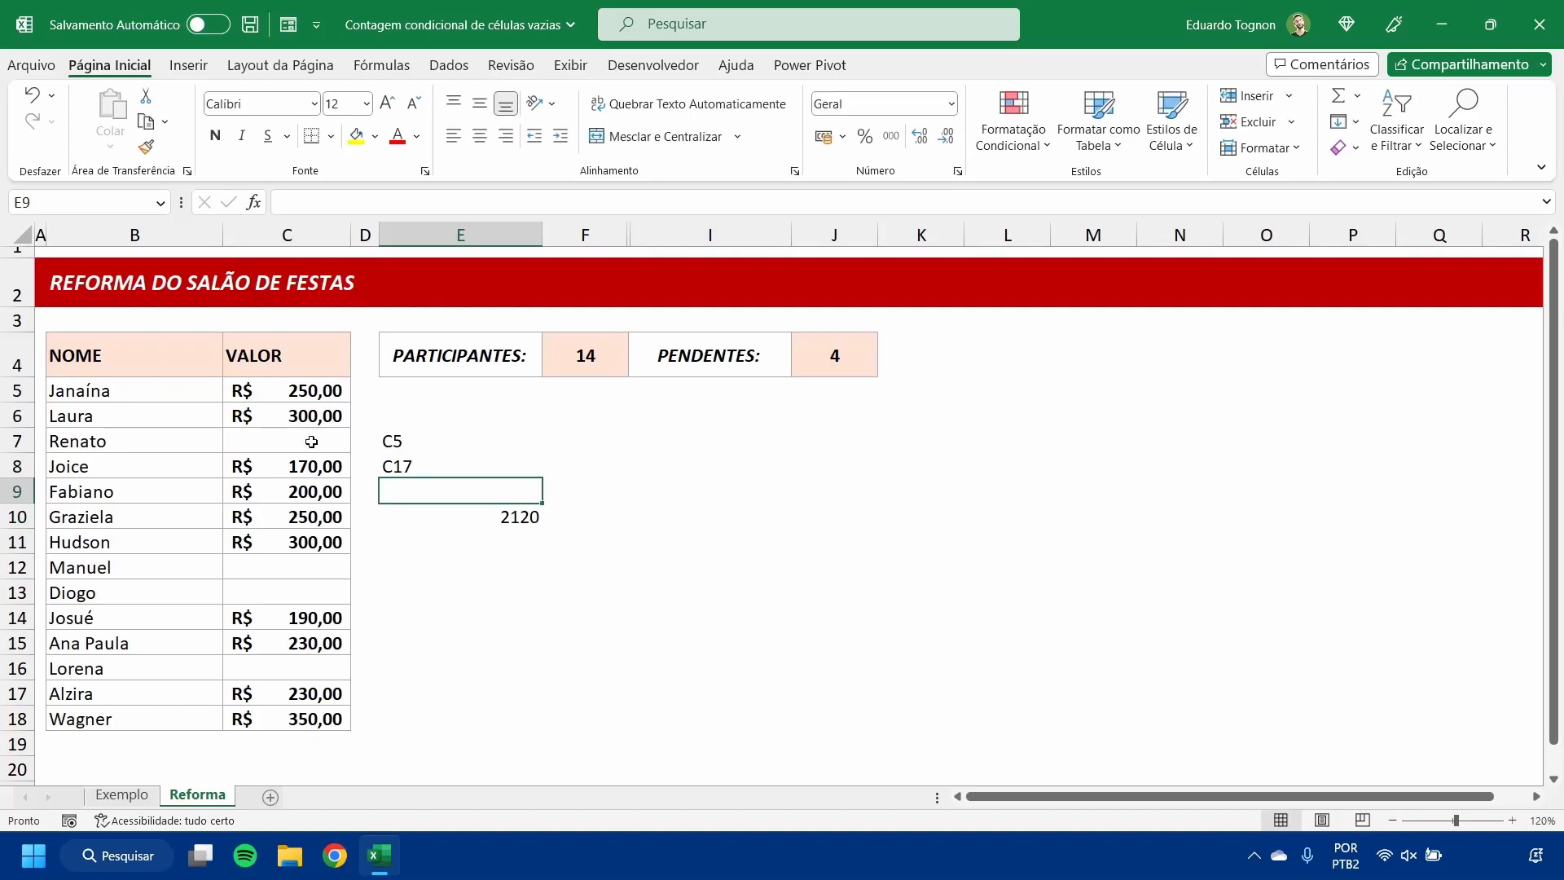
Step: Check the sum of VALOR cells C5 to C17 against the E10 formula and its endpoint notes in E7 and E8
left_click_drag(303, 391, 276, 688)
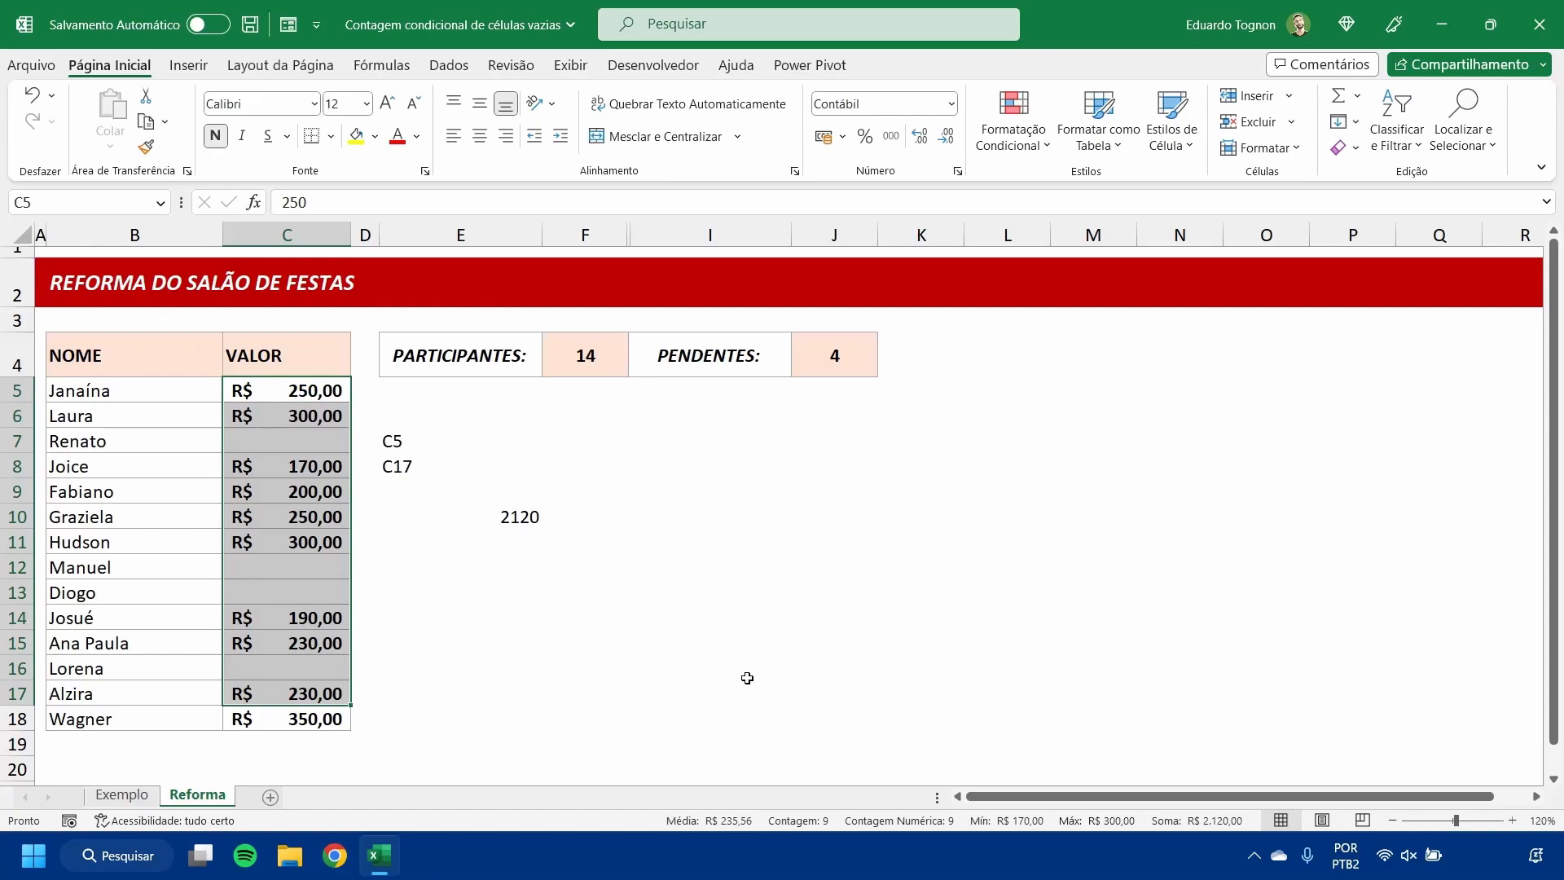
left_click(517, 513)
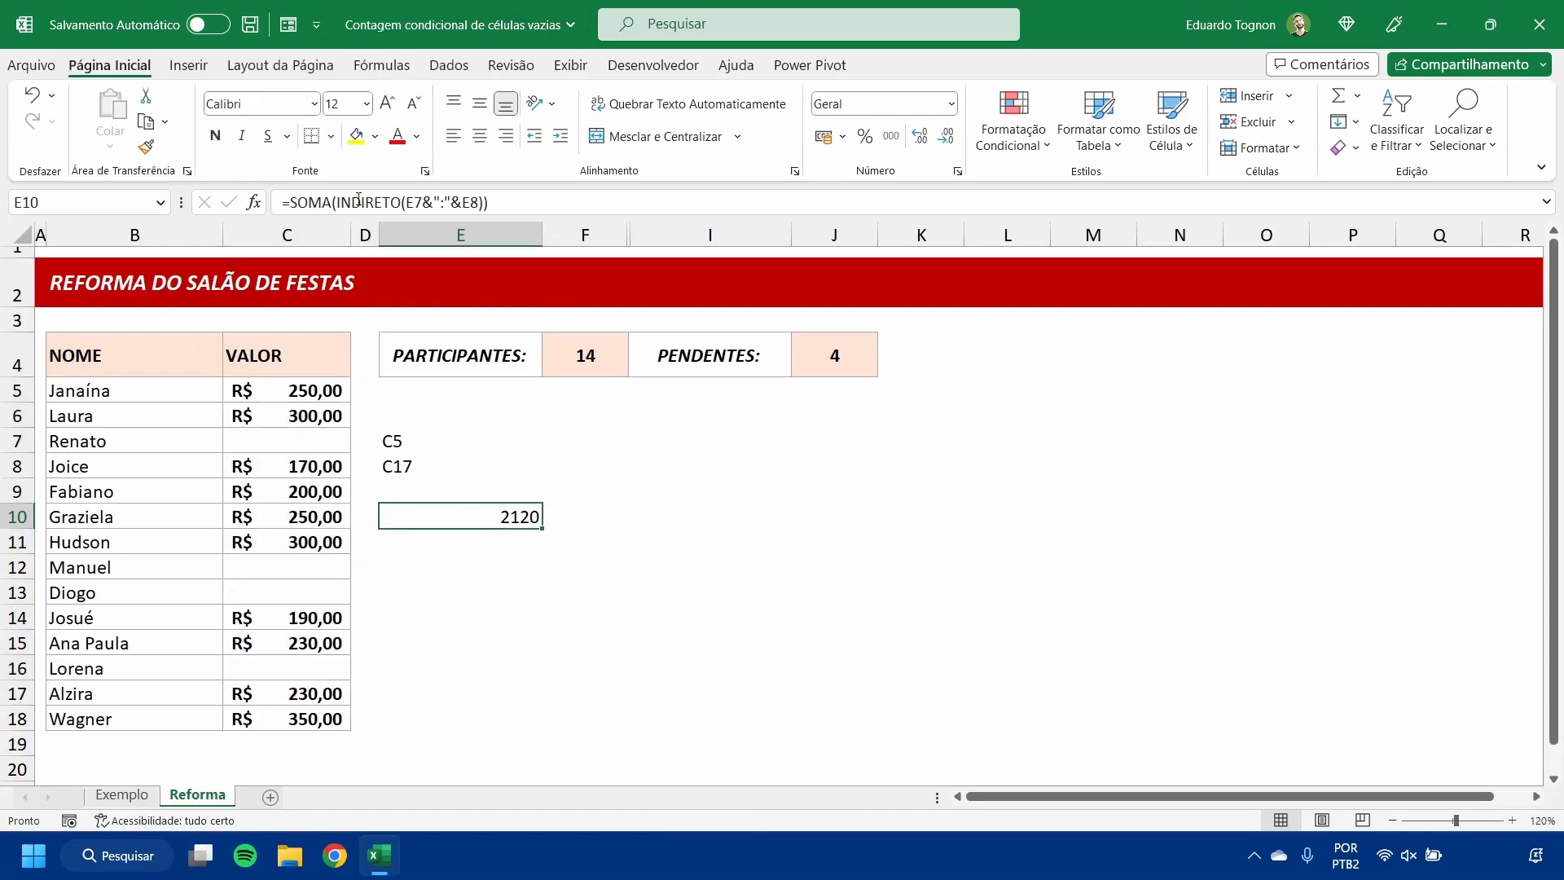
mouse_move(429, 439)
left_mouse_down()
mouse_move(422, 478)
mouse_move(419, 461)
left_mouse_up()
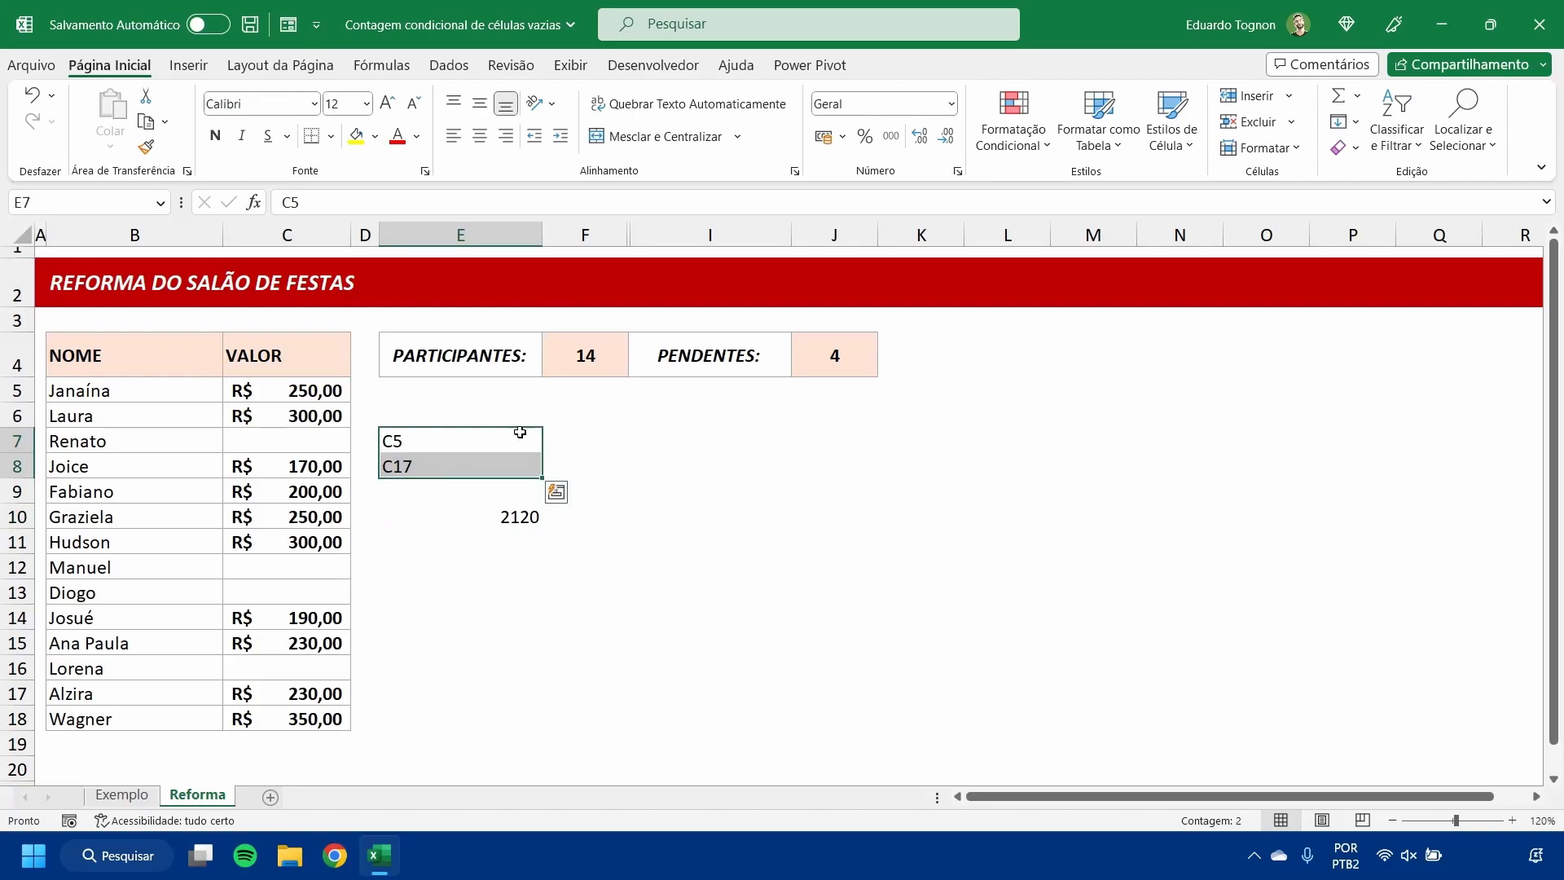
Step: Replace the direct range in the PENDENTES formula in J4 with indirect text, giving =CONTAR.VAZIO(INDIRETO("C5:C18"))
left_click(840, 368)
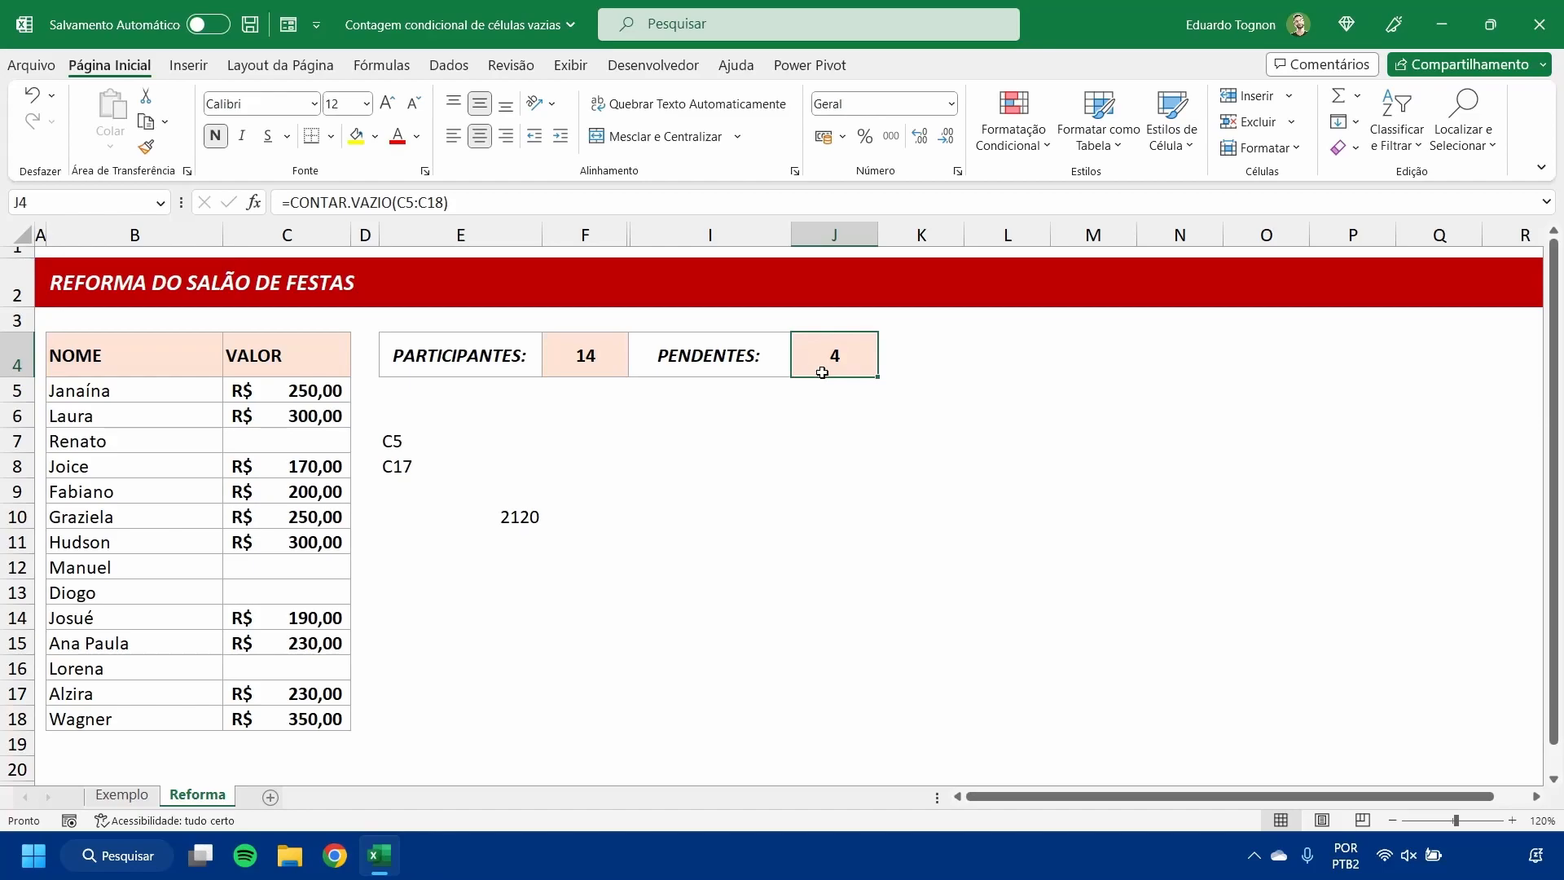
double_click(830, 359)
left_click_drag(845, 356, 989, 363)
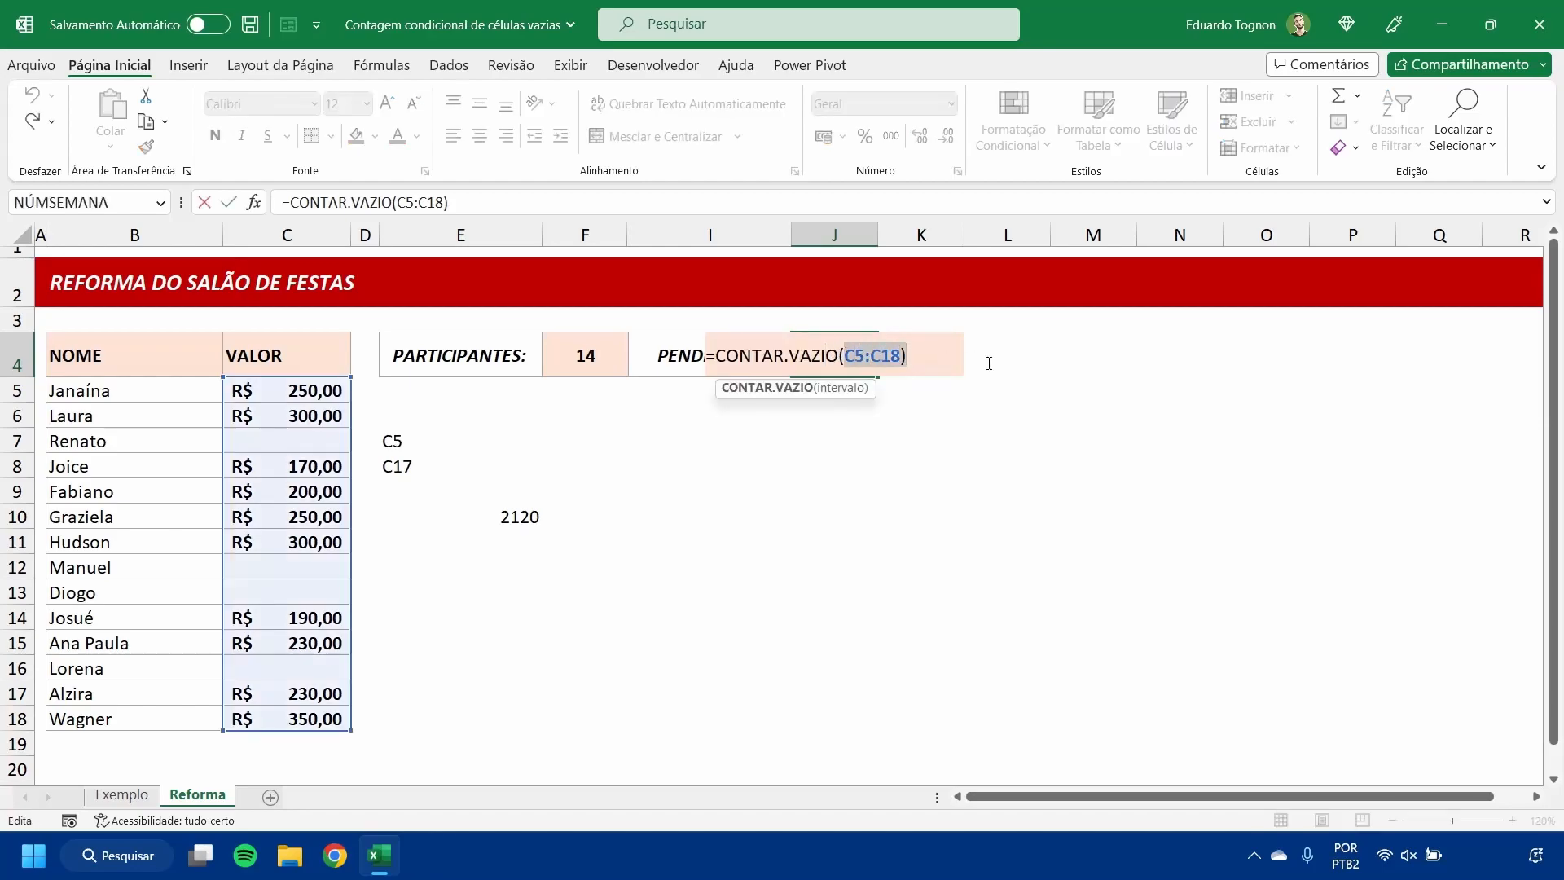
left_click(864, 355)
left_click_drag(843, 356, 899, 356)
left_click(908, 355)
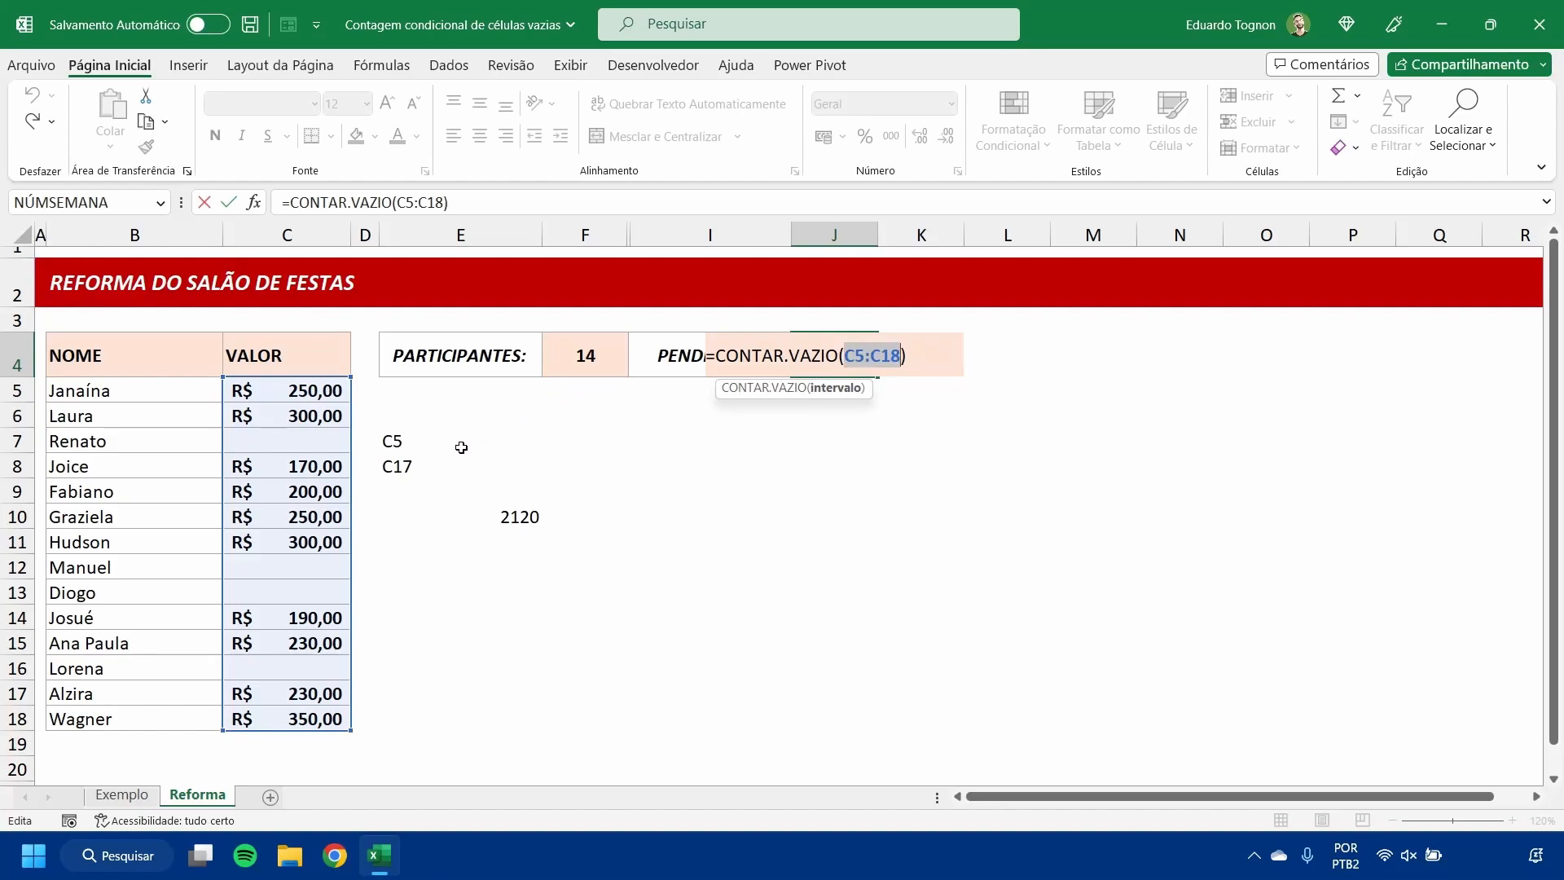
key("BackSpace")
type("IND")
key("Tab")
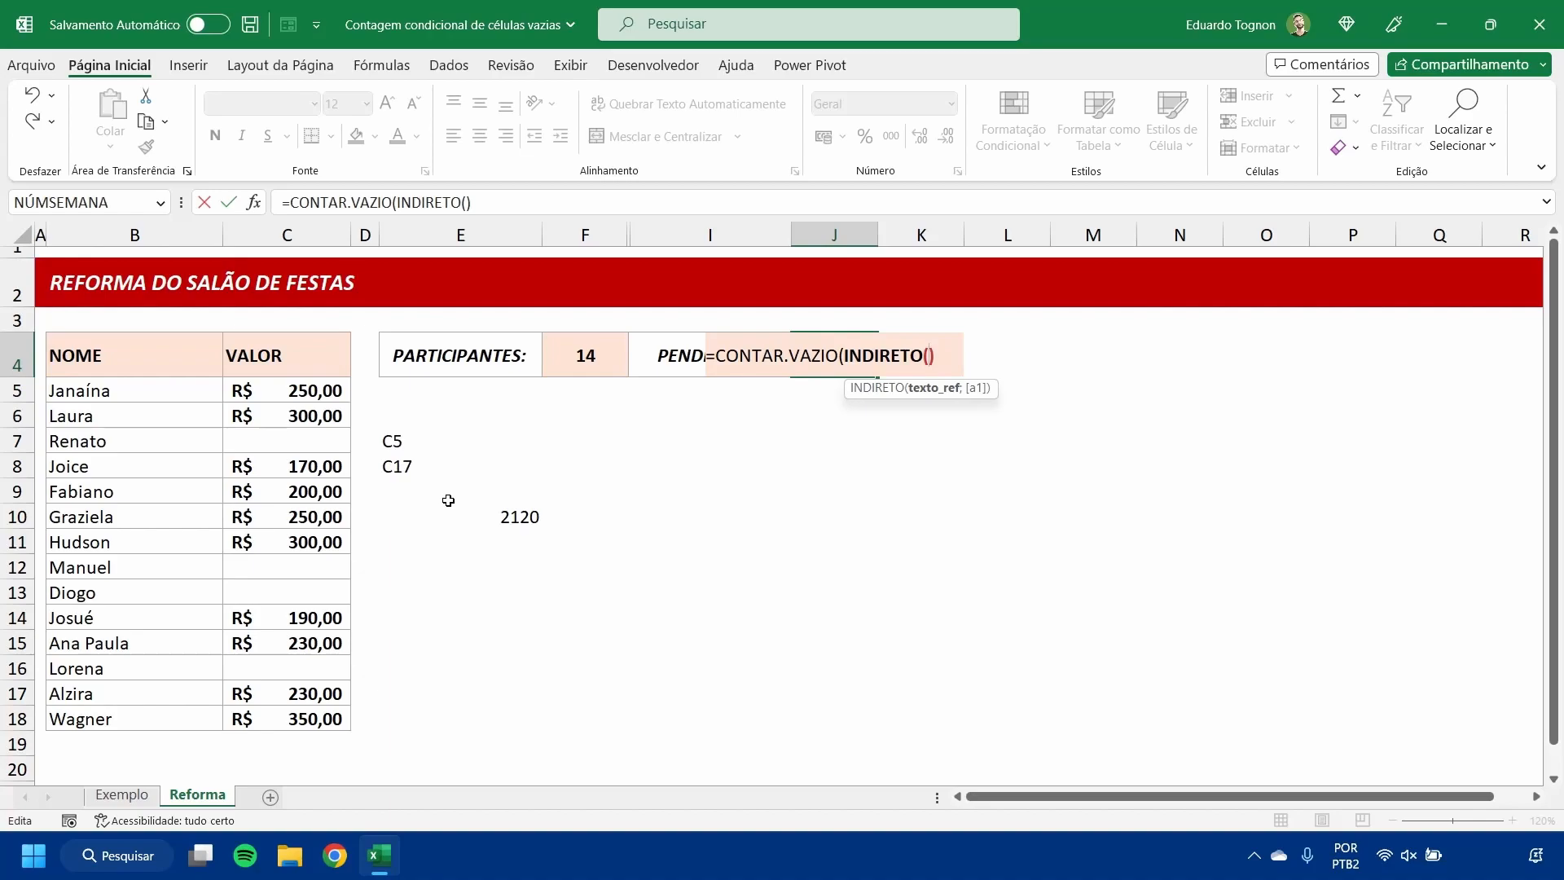
type("\"")
type("C5")
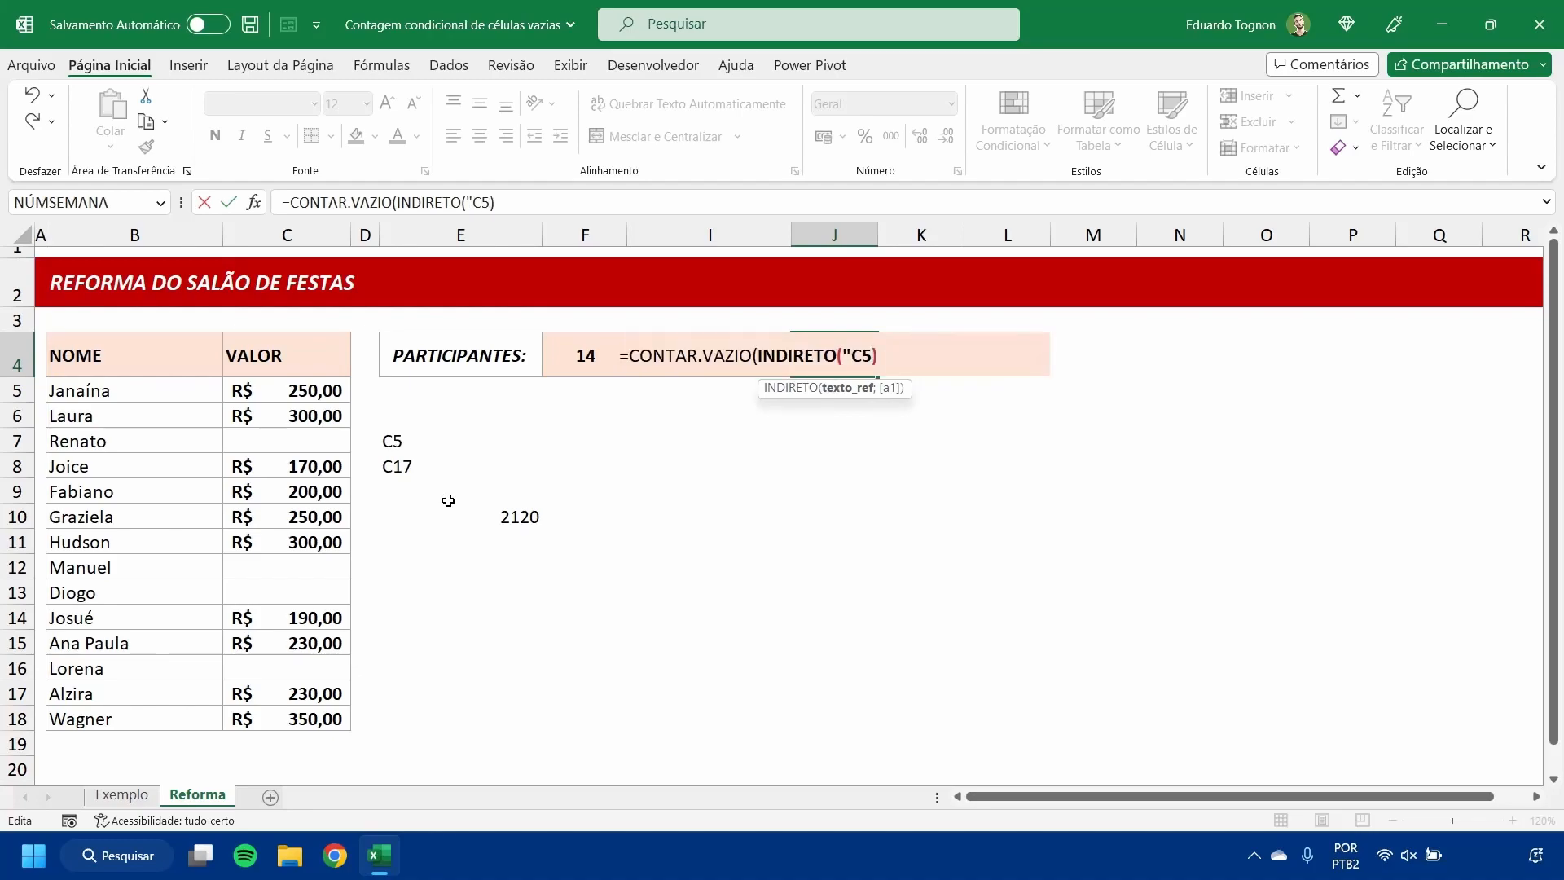
type(":C18\"")
left_click(950, 355)
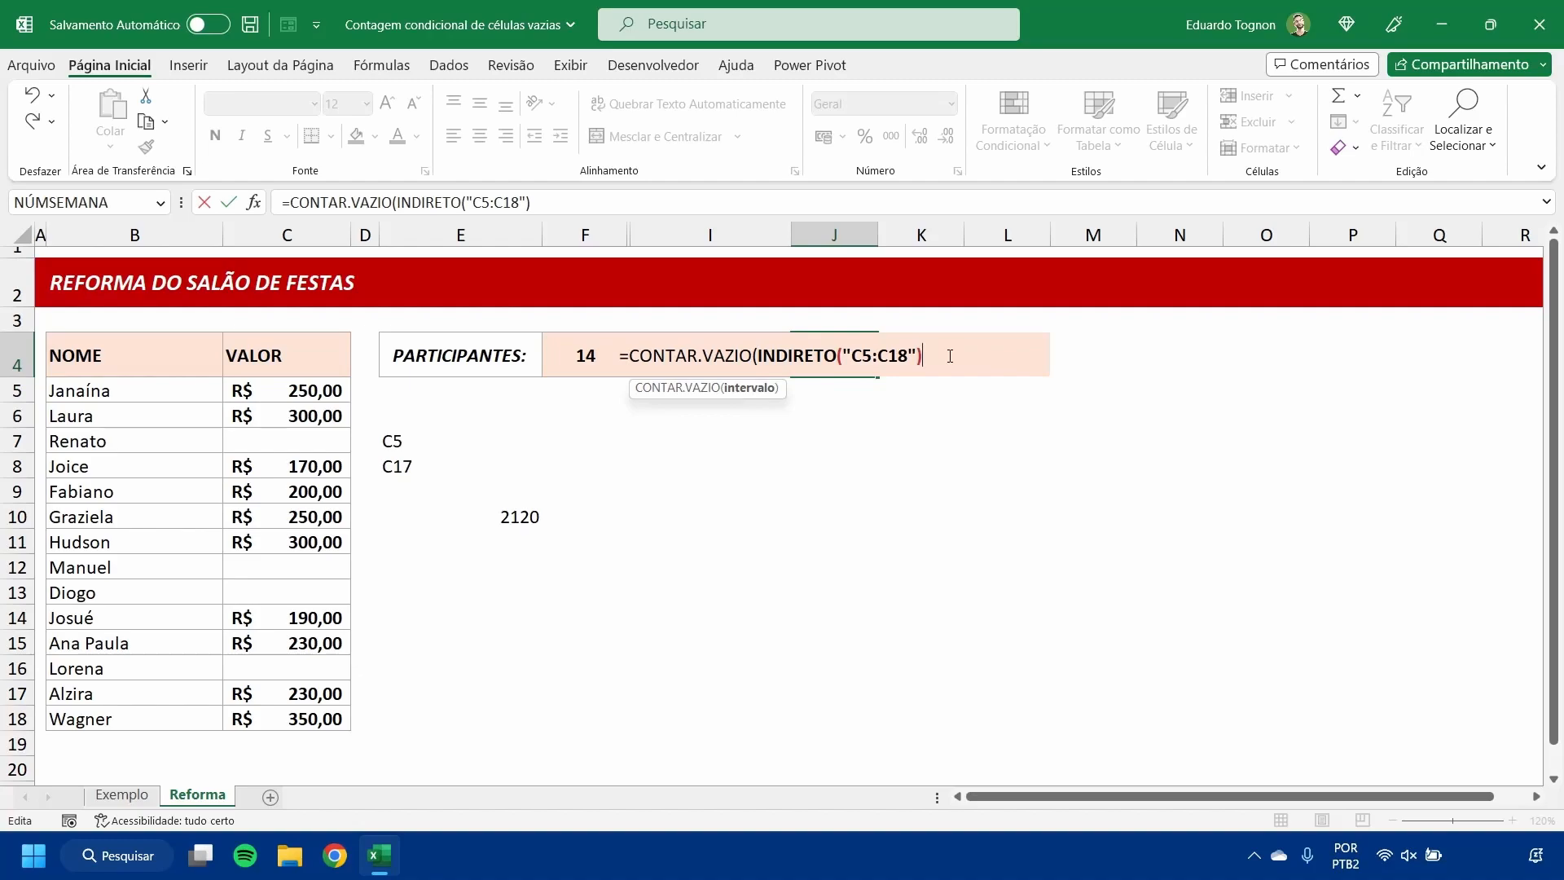
type(")")
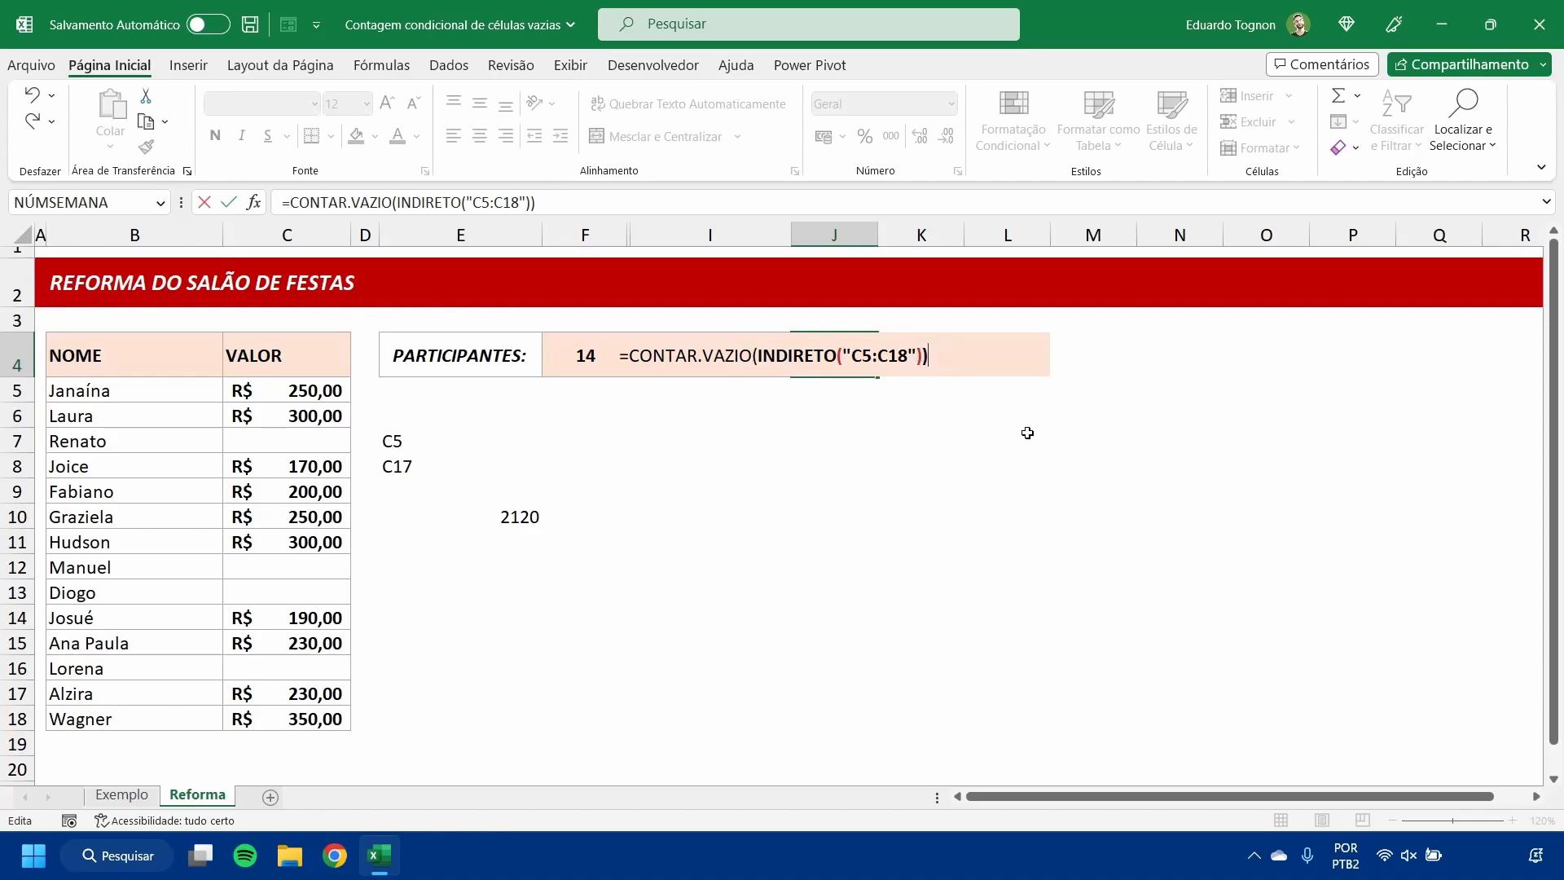
key("Return")
Step: Remove the fixed end row 18 and the closing quotation mark from the INDIRETO range text in the PENDENTES formula in J4
left_click(835, 349)
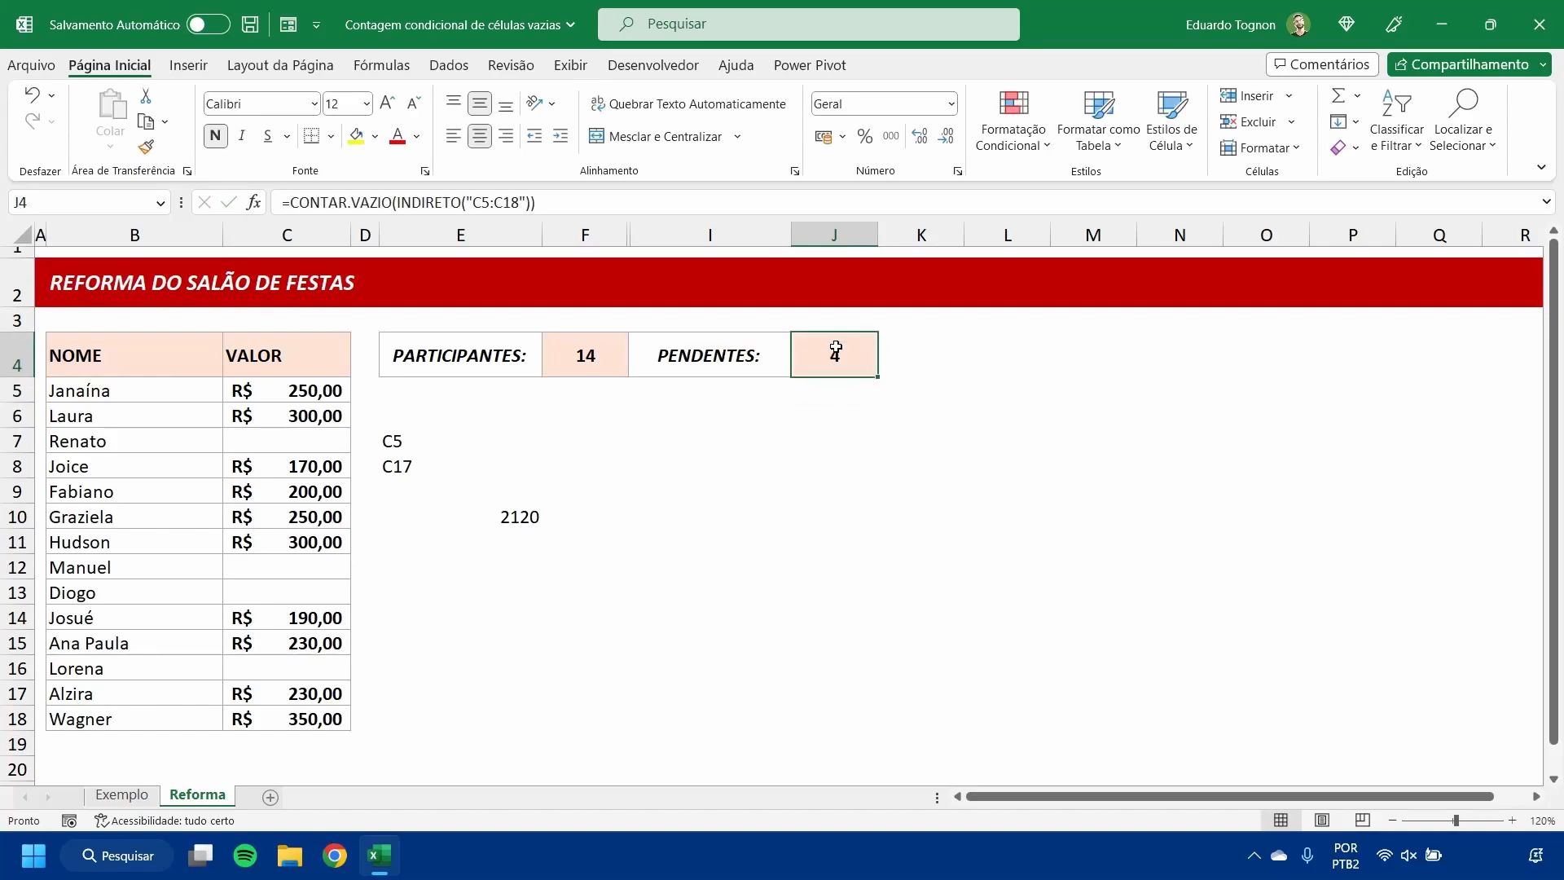
double_click(836, 350)
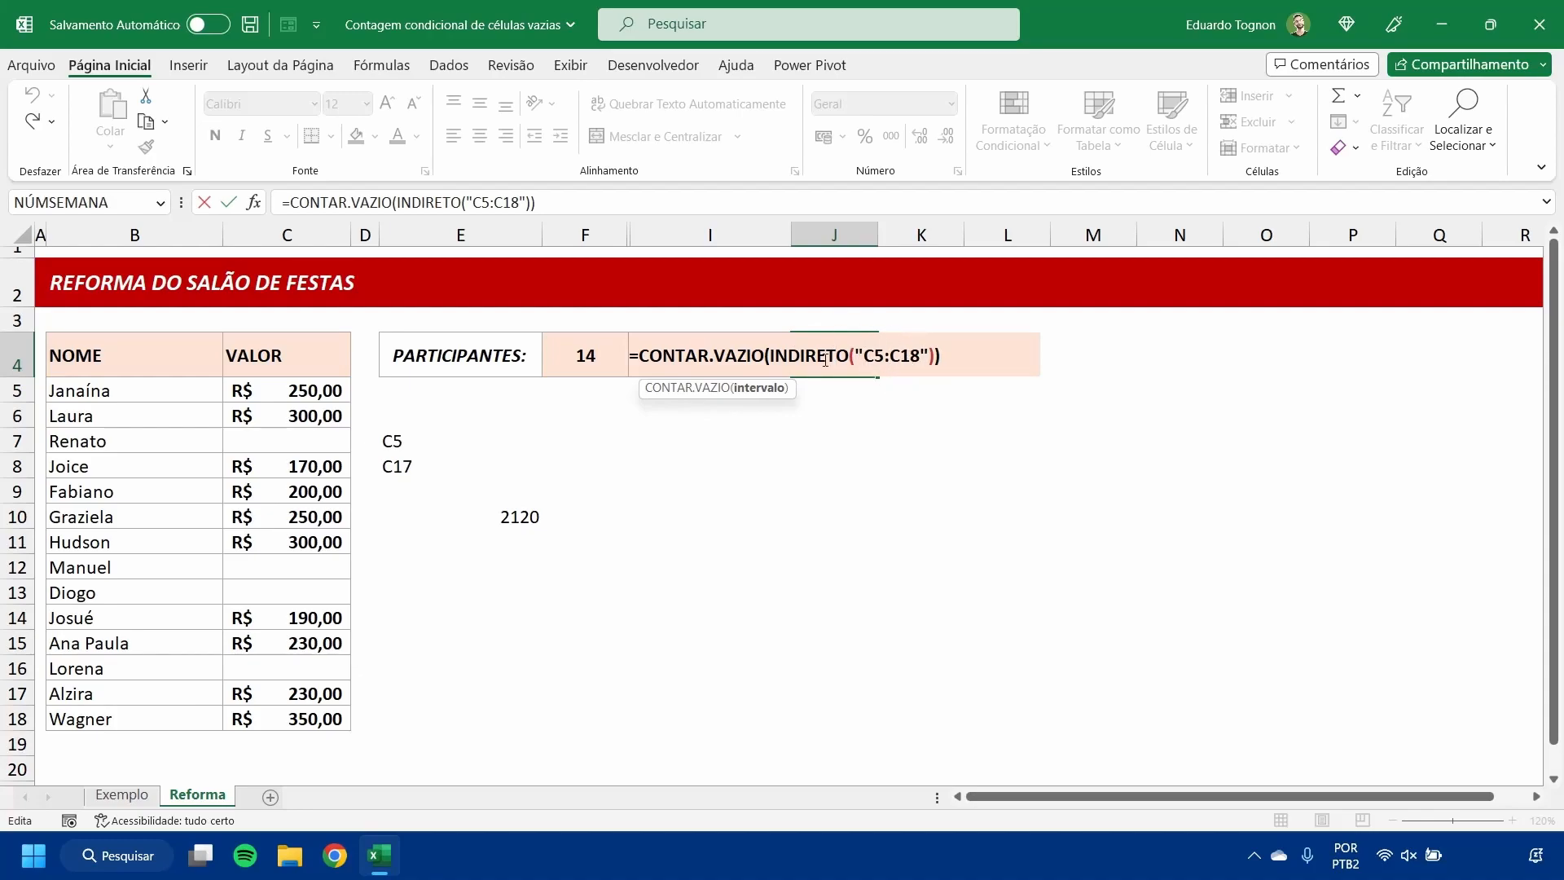
left_click_drag(890, 352, 920, 352)
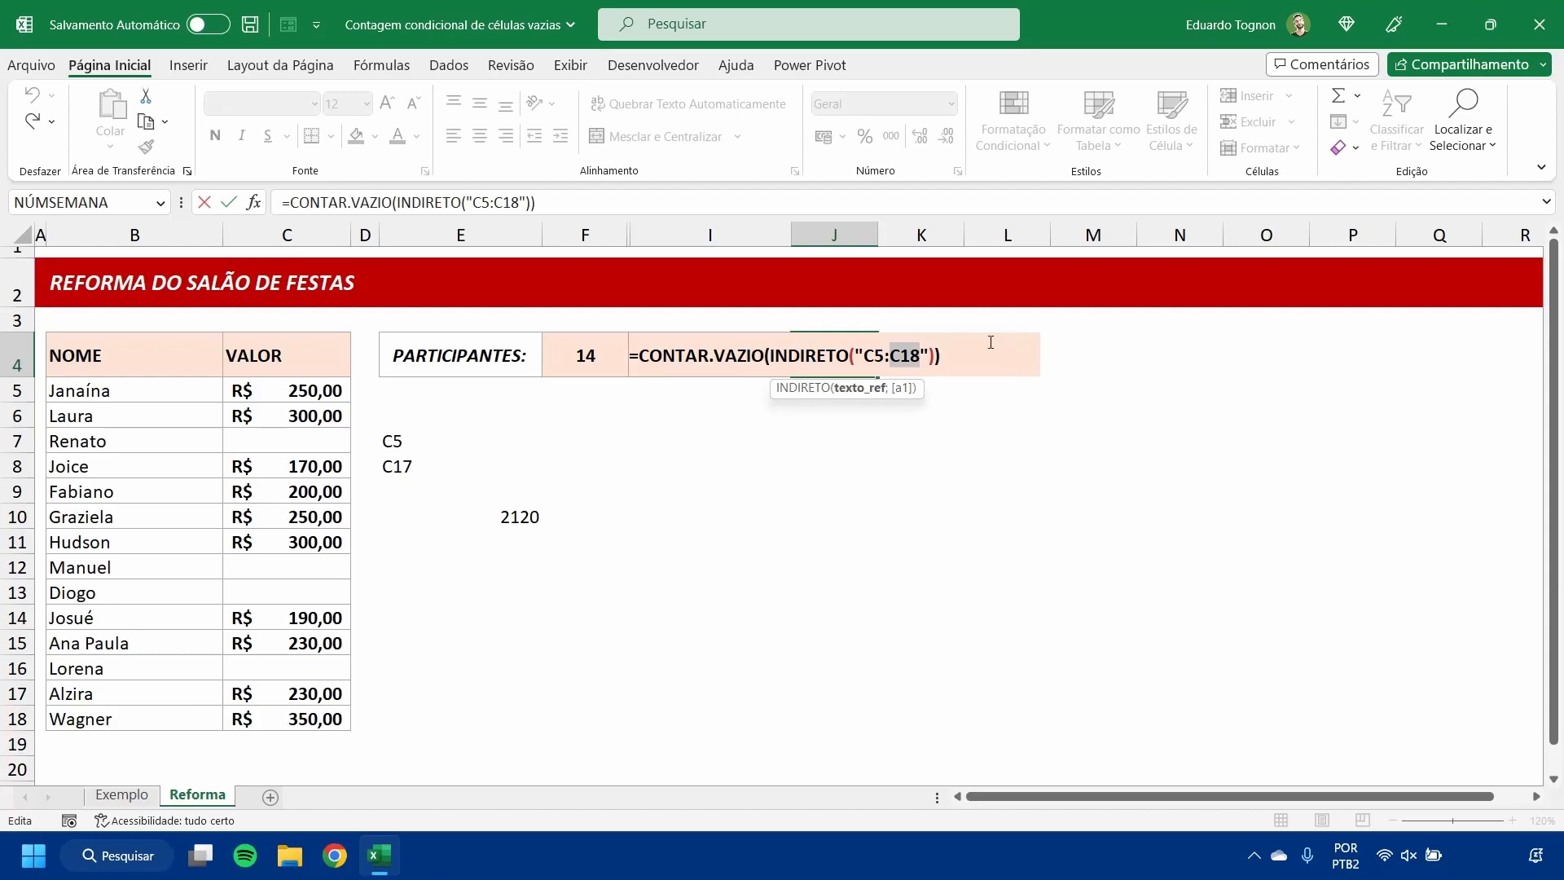
left_click(911, 356)
double_click(922, 352)
left_click(929, 356)
key("BackSpace")
key("BackSpace")
key("BackSpace")
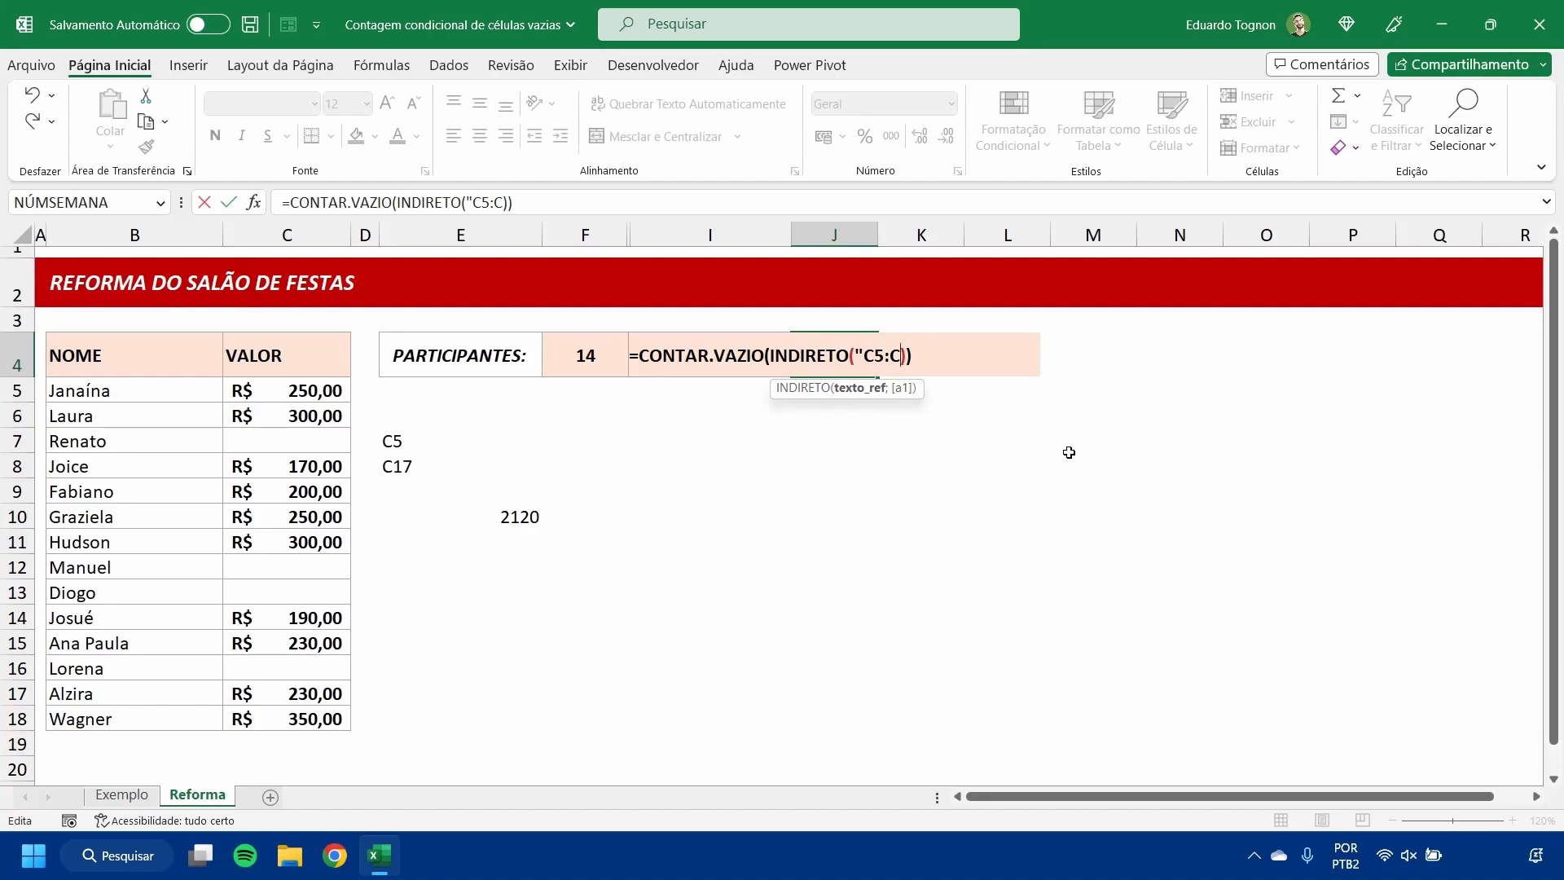
Step: Complete the J4 formula as =CONTAR.VAZIO(INDIRETO("C5:C"&F4+4)) so the range end row comes from the PARTICIPANTES count
type("\"")
type("&")
left_click(570, 356)
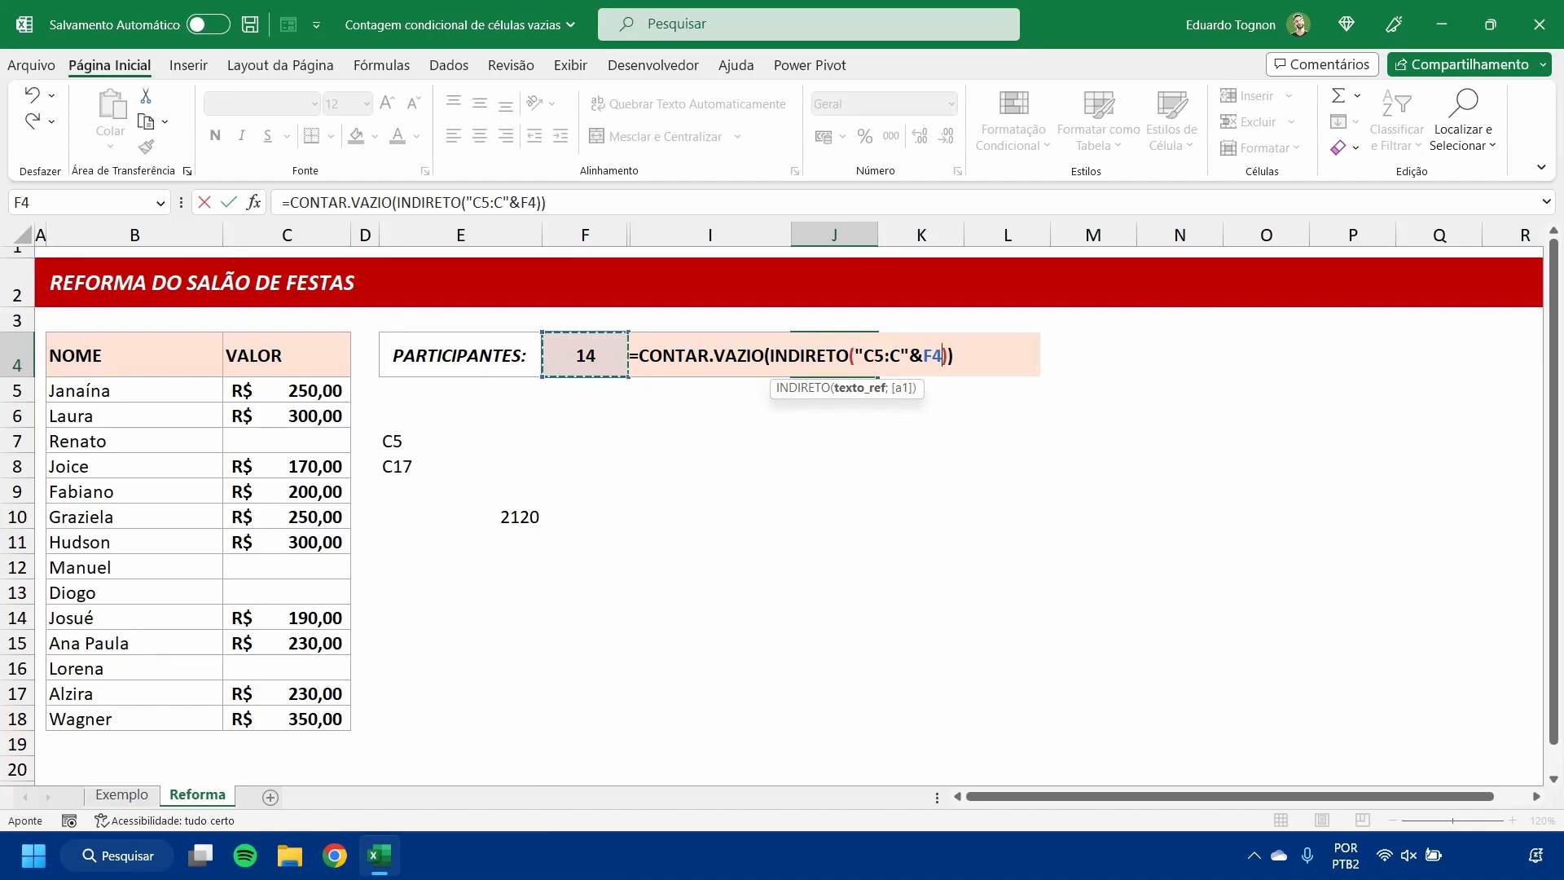
type("+4")
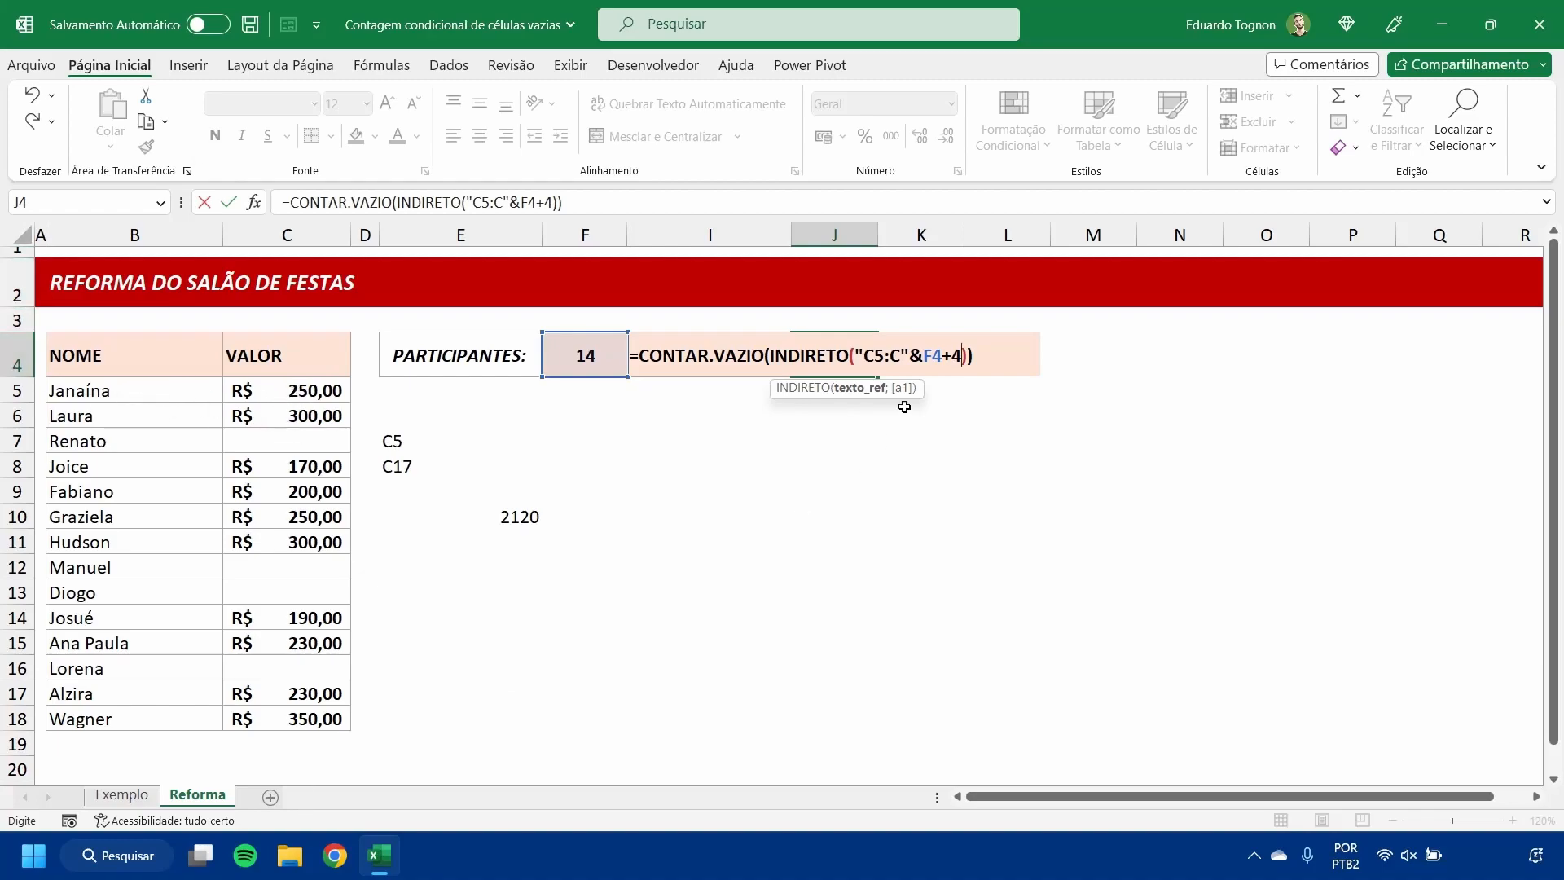
key("Return")
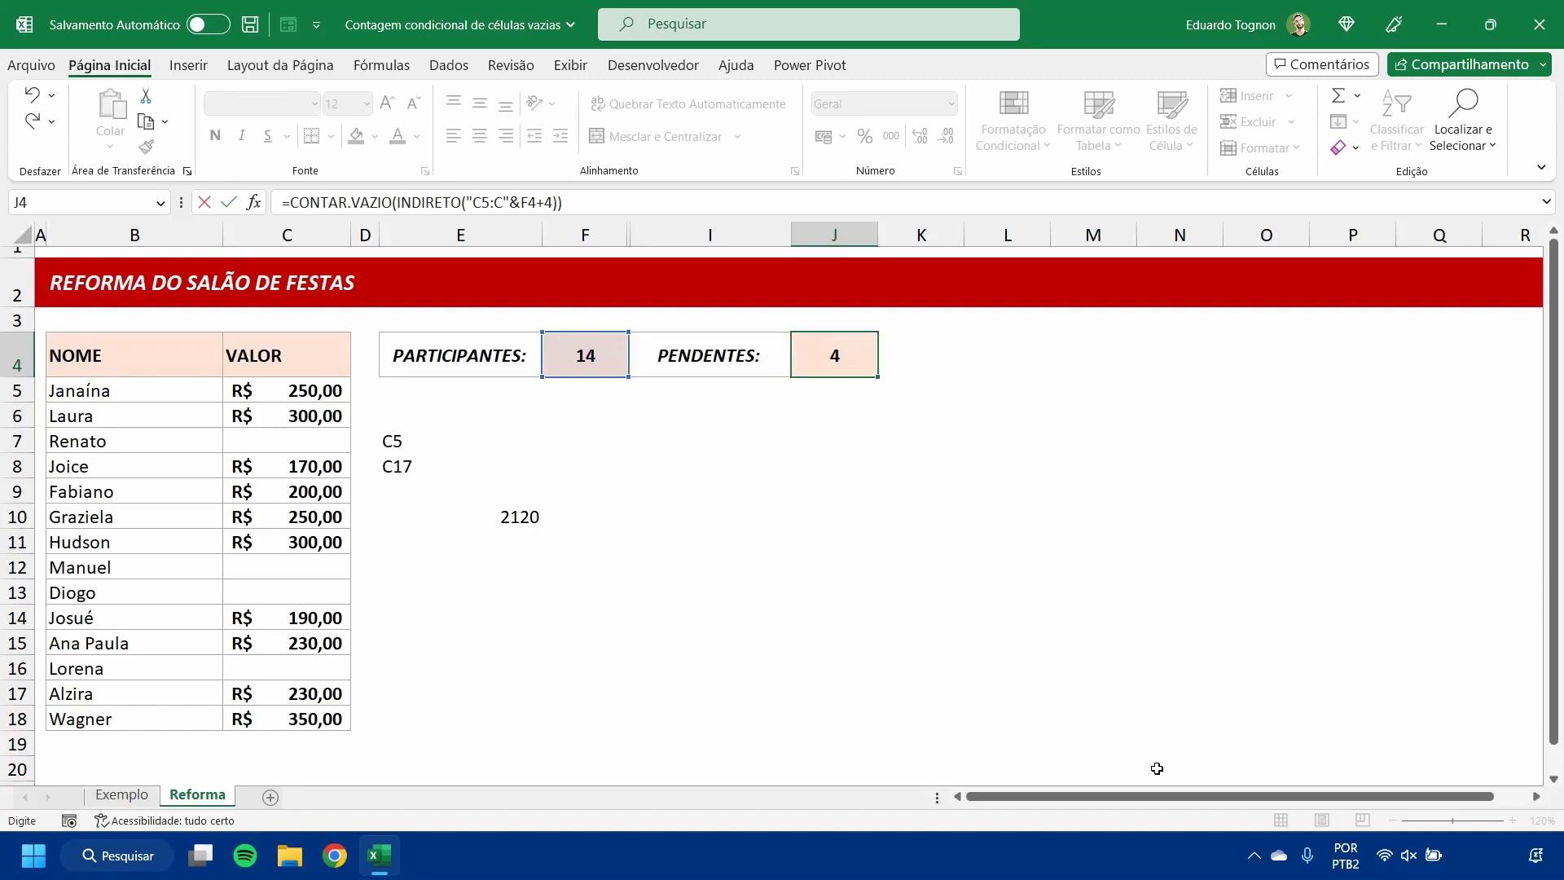
left_click(809, 355)
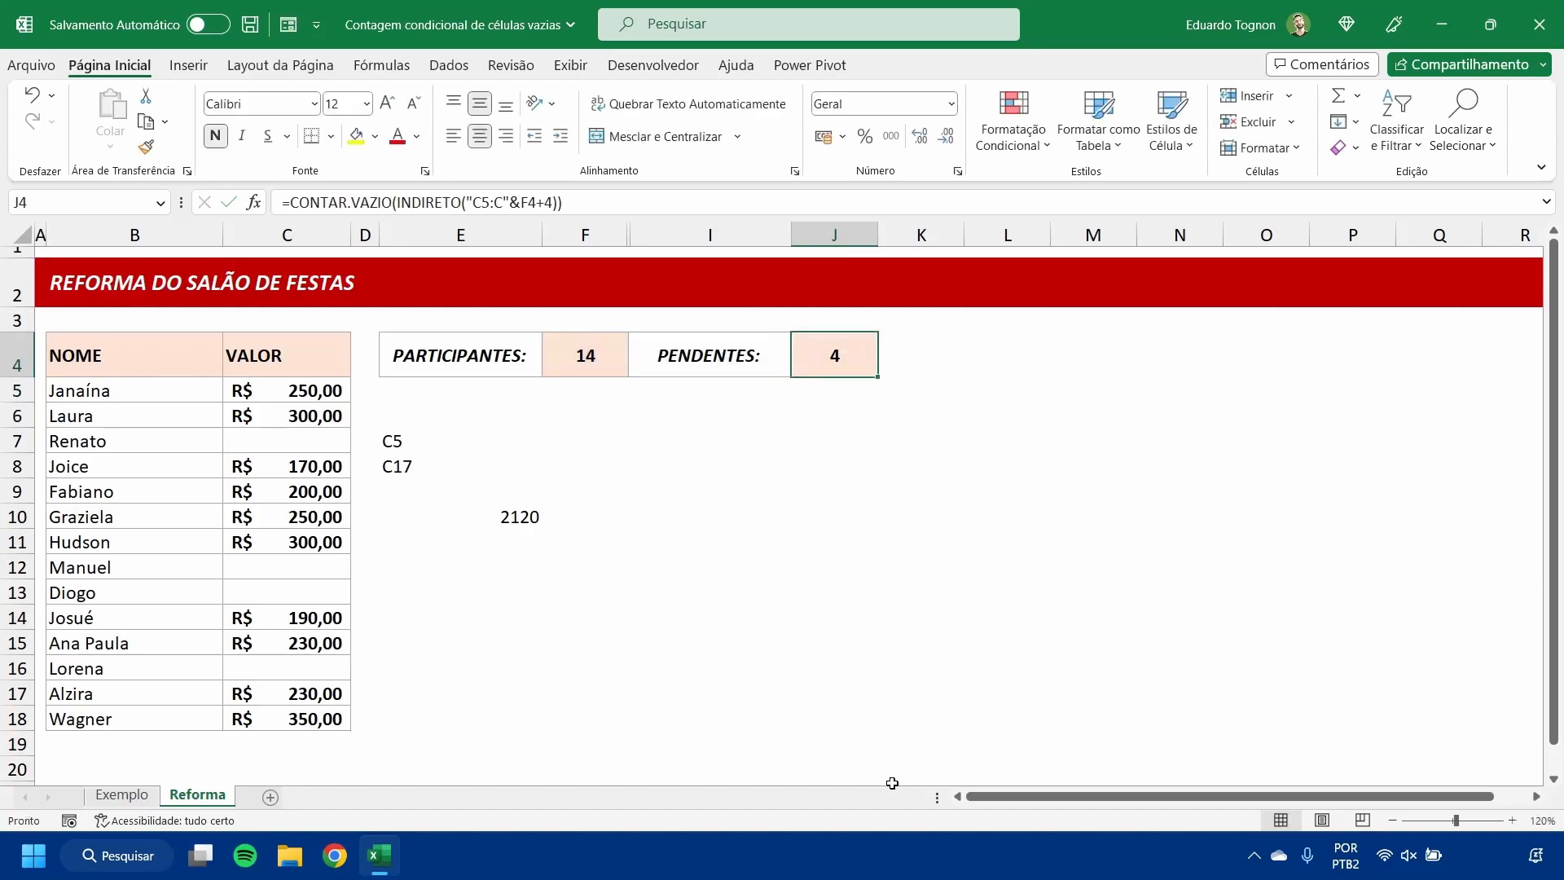
Step: Add a new participant's name in B19 and check the PARTICIPANTES and PENDENTES cells
left_click(61, 751)
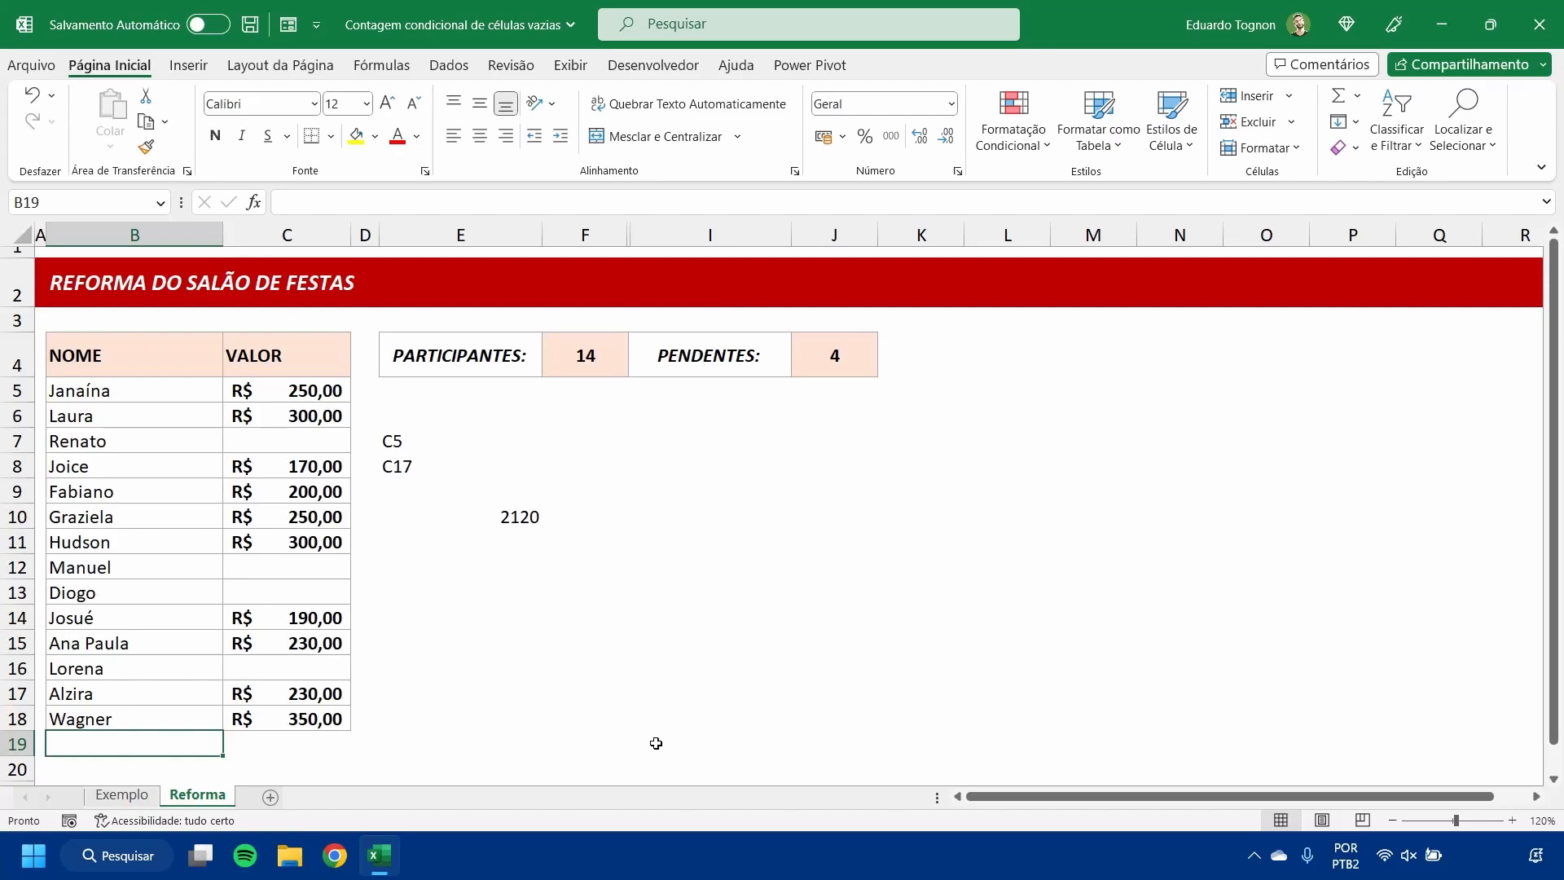
type("Laís")
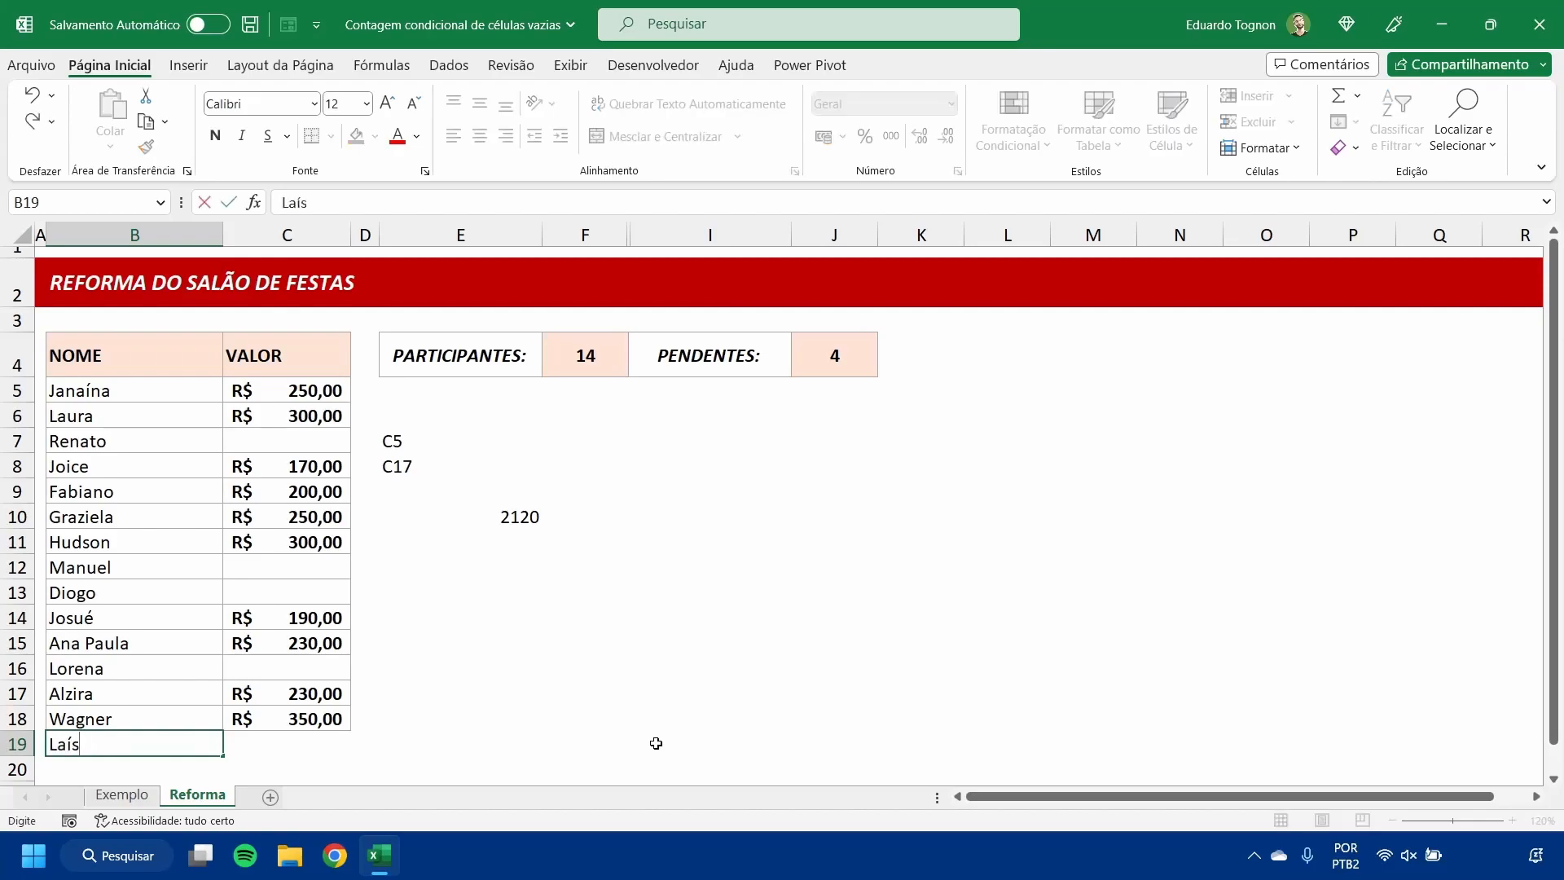
key("Return")
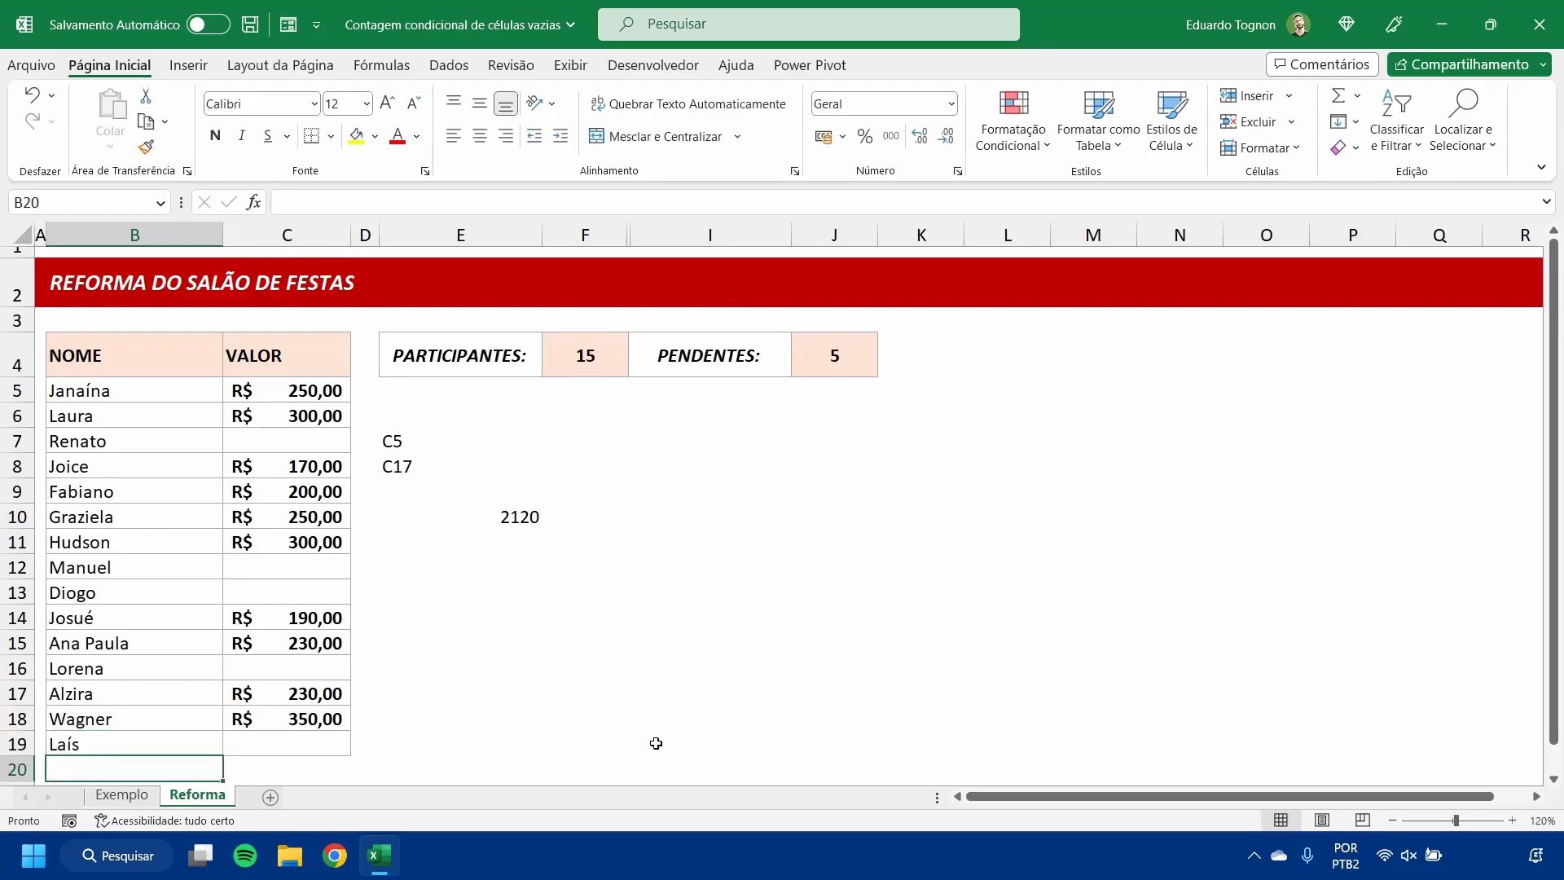
left_click(574, 362)
left_click(817, 366)
Step: Enter 480 as the new participant's VALOR in C19
left_click(294, 741)
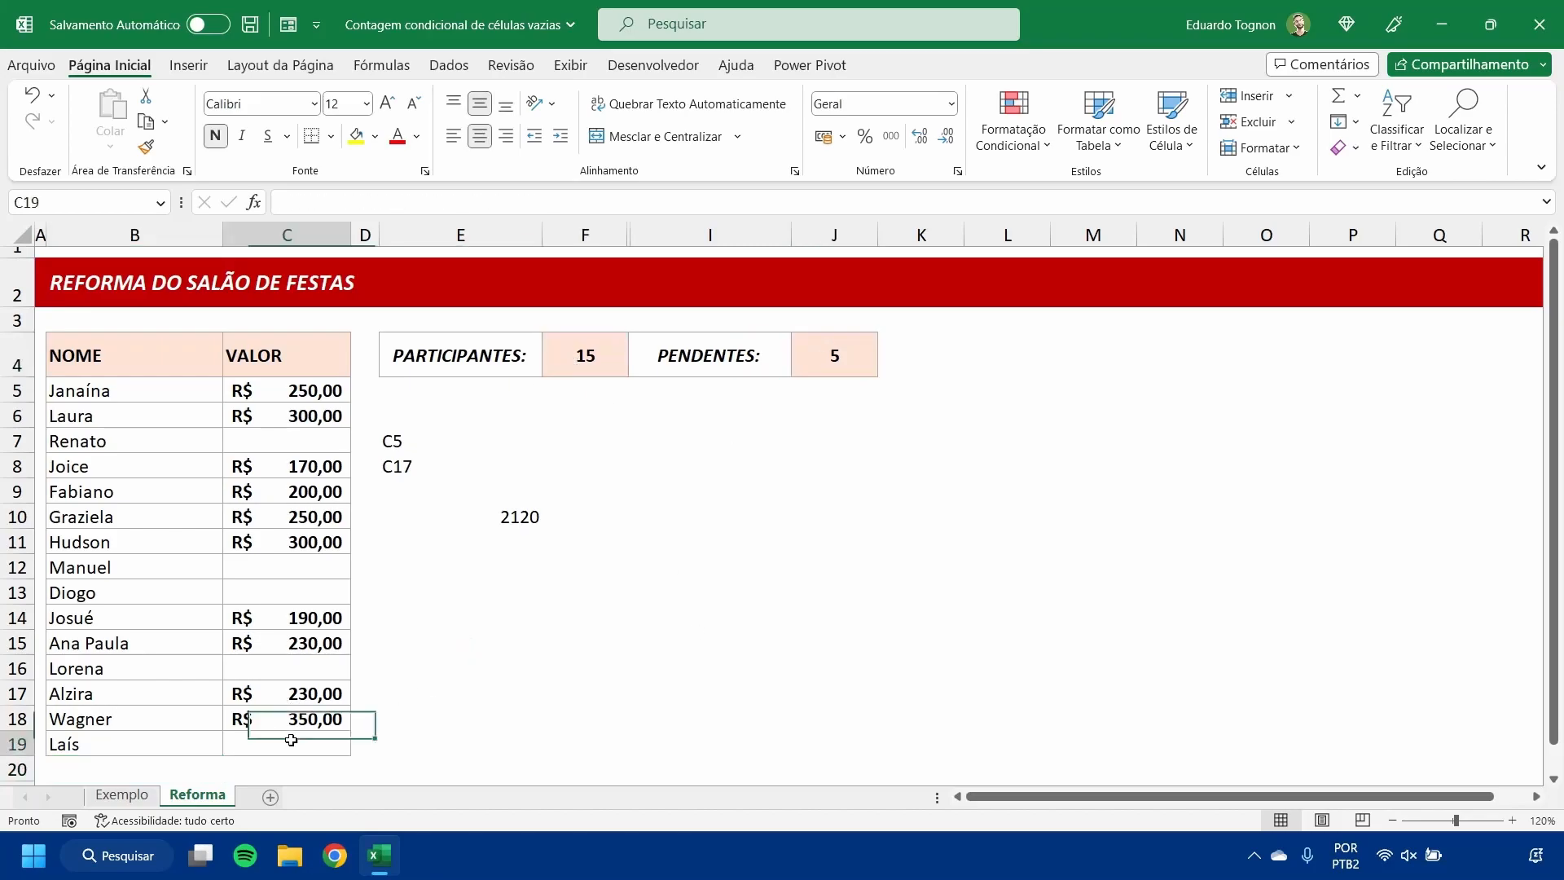
type("480")
key("Return")
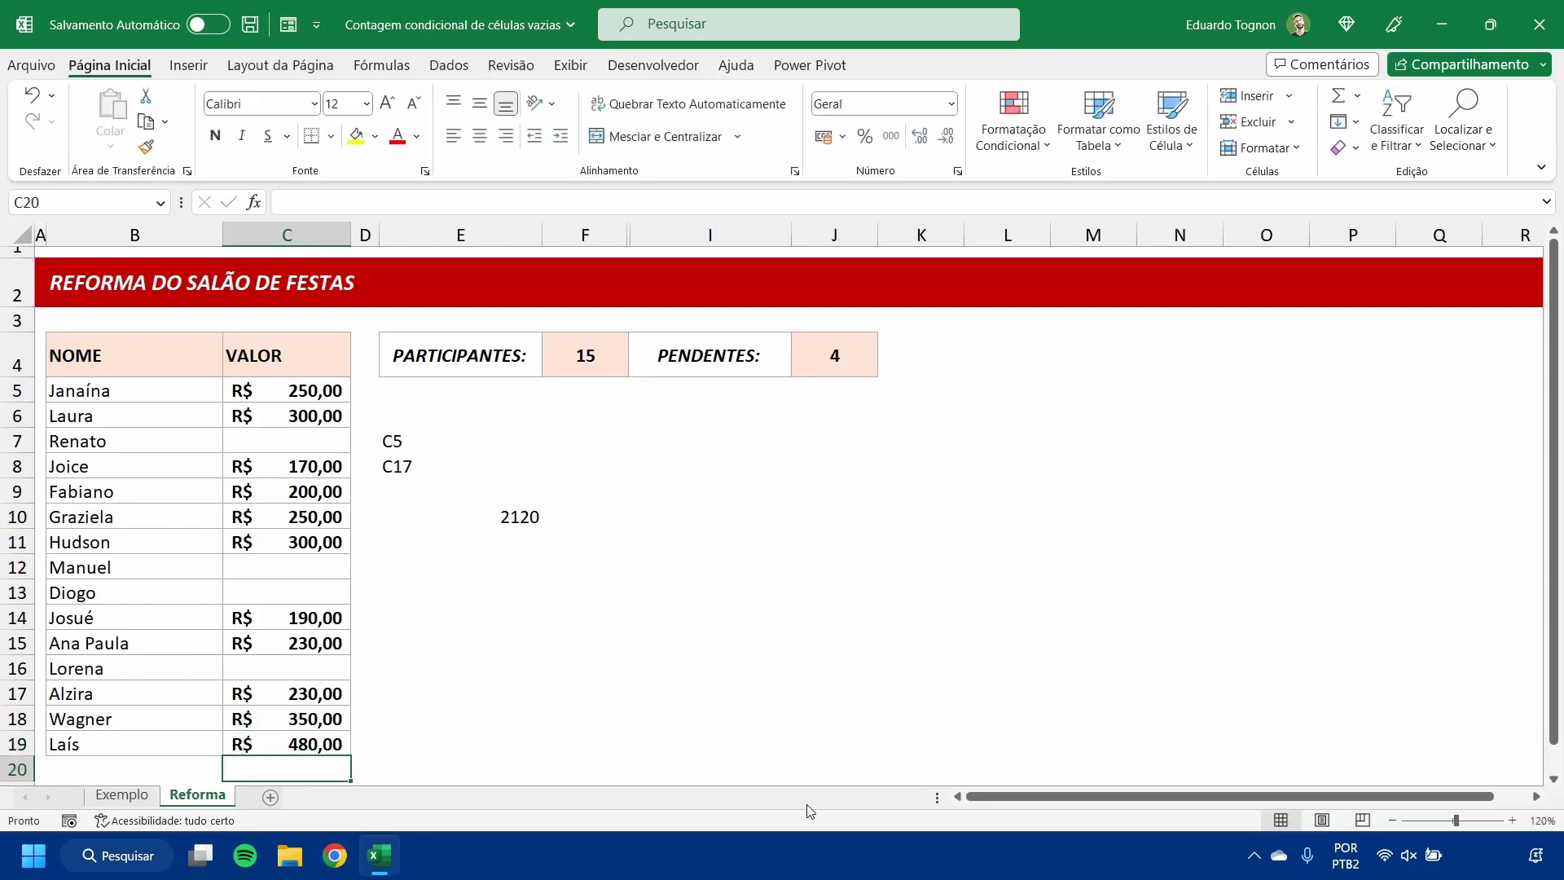
Step: Review the F4+4 part that sets the range end row in the PENDENTES formula in J4
left_click(843, 358)
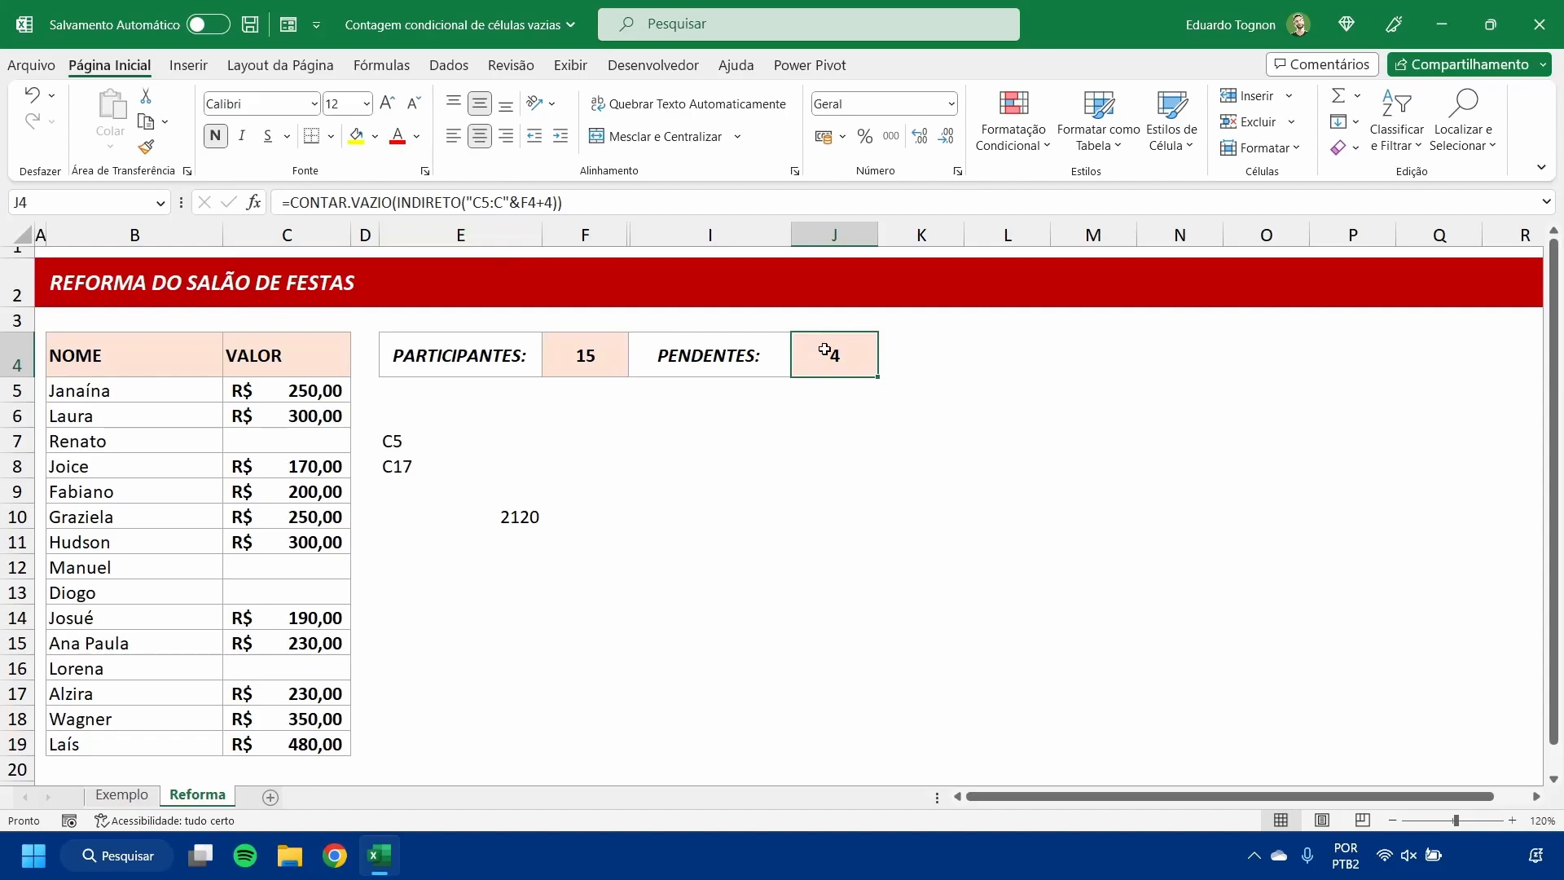
double_click(826, 354)
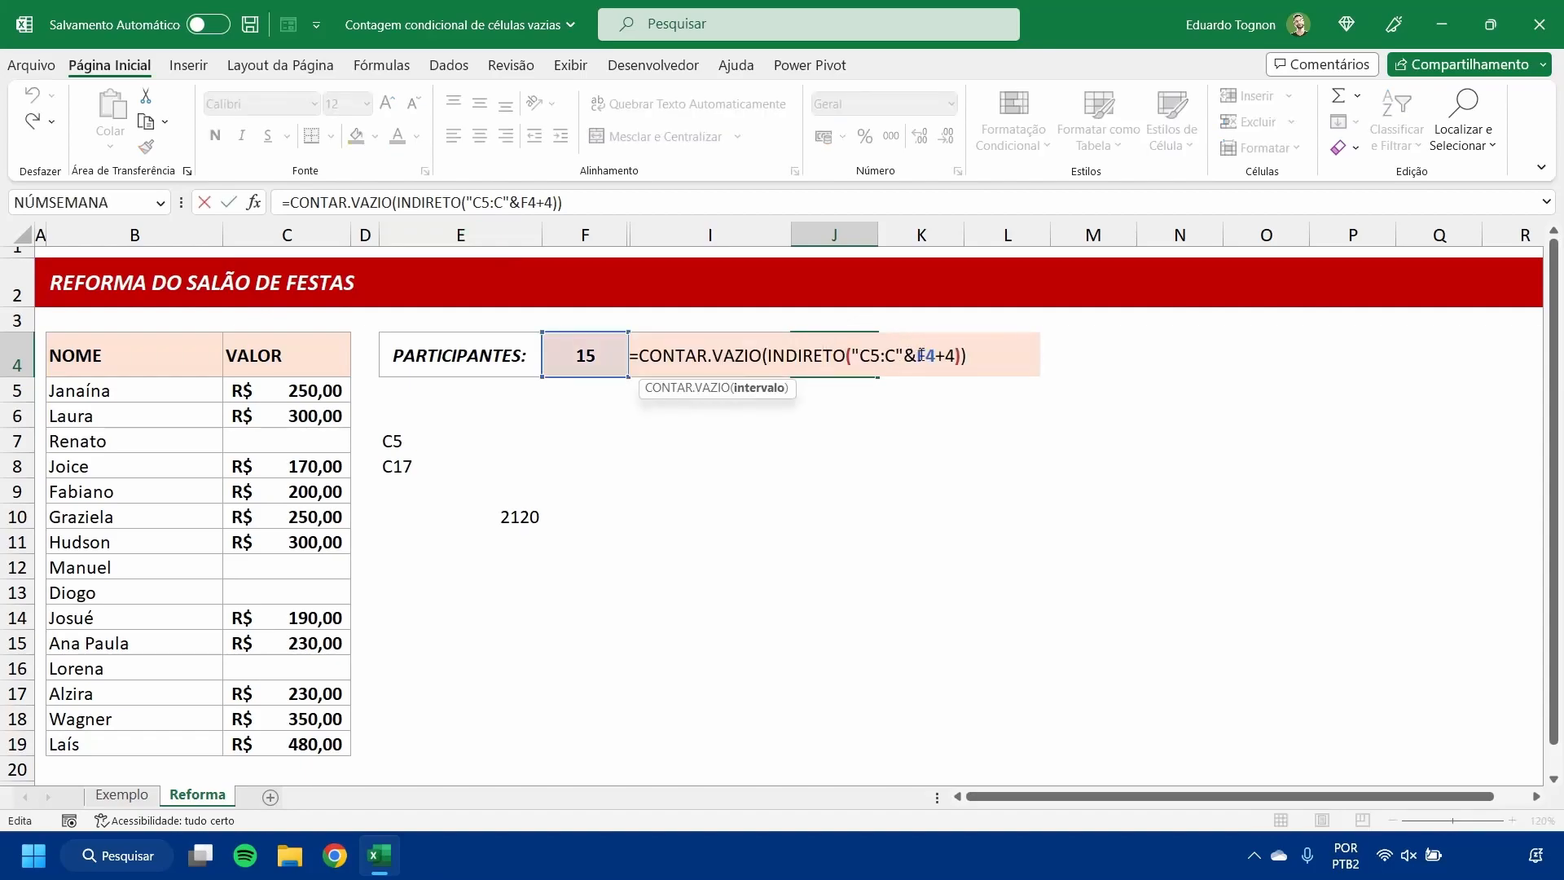
left_click_drag(916, 355, 954, 355)
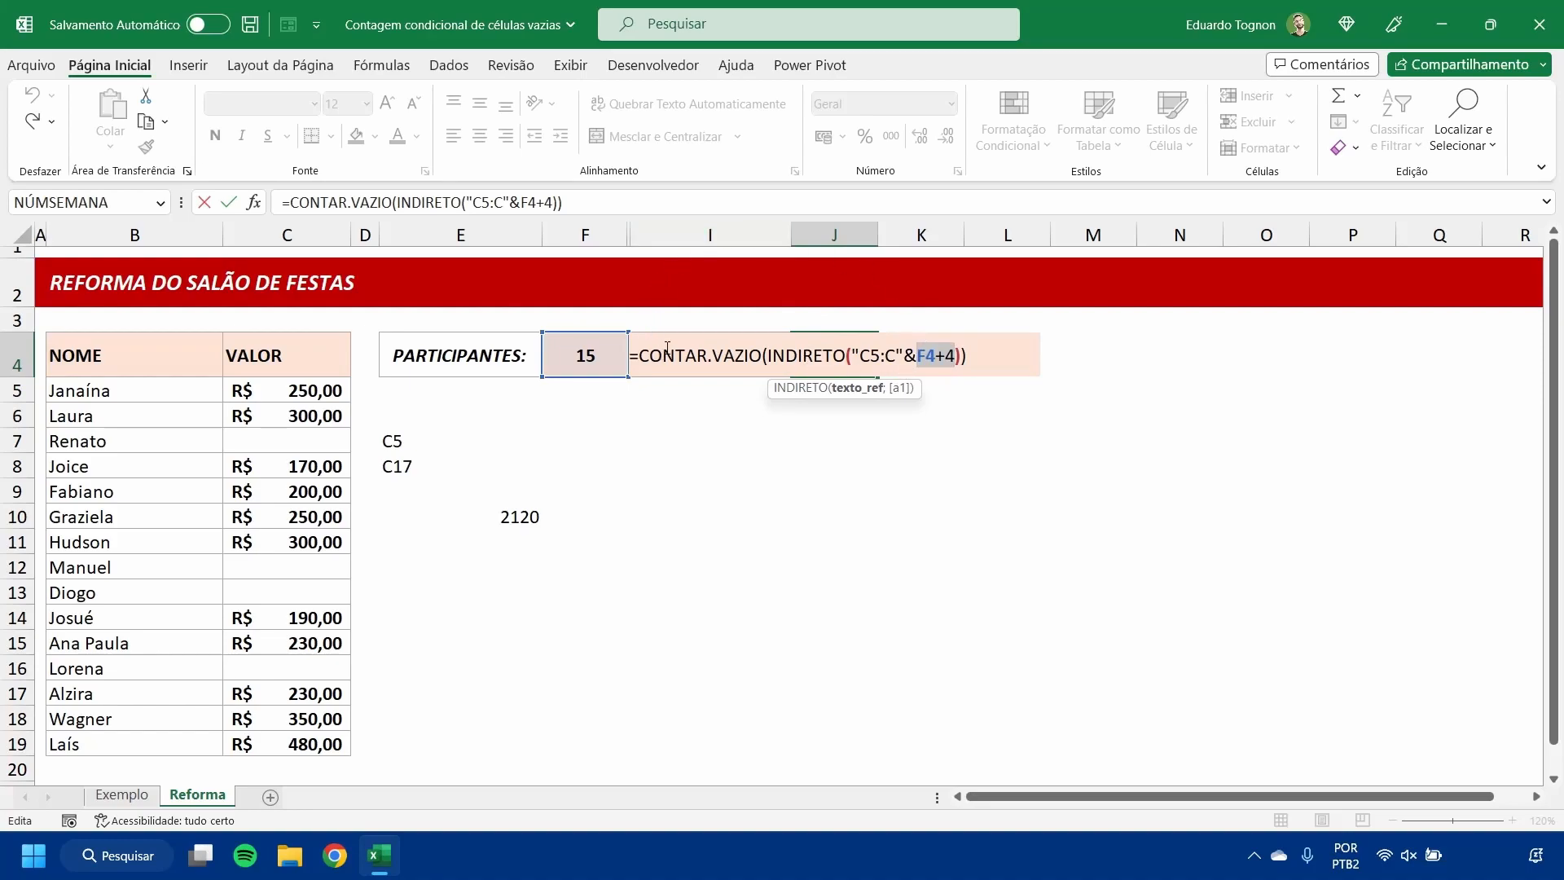
key("Return")
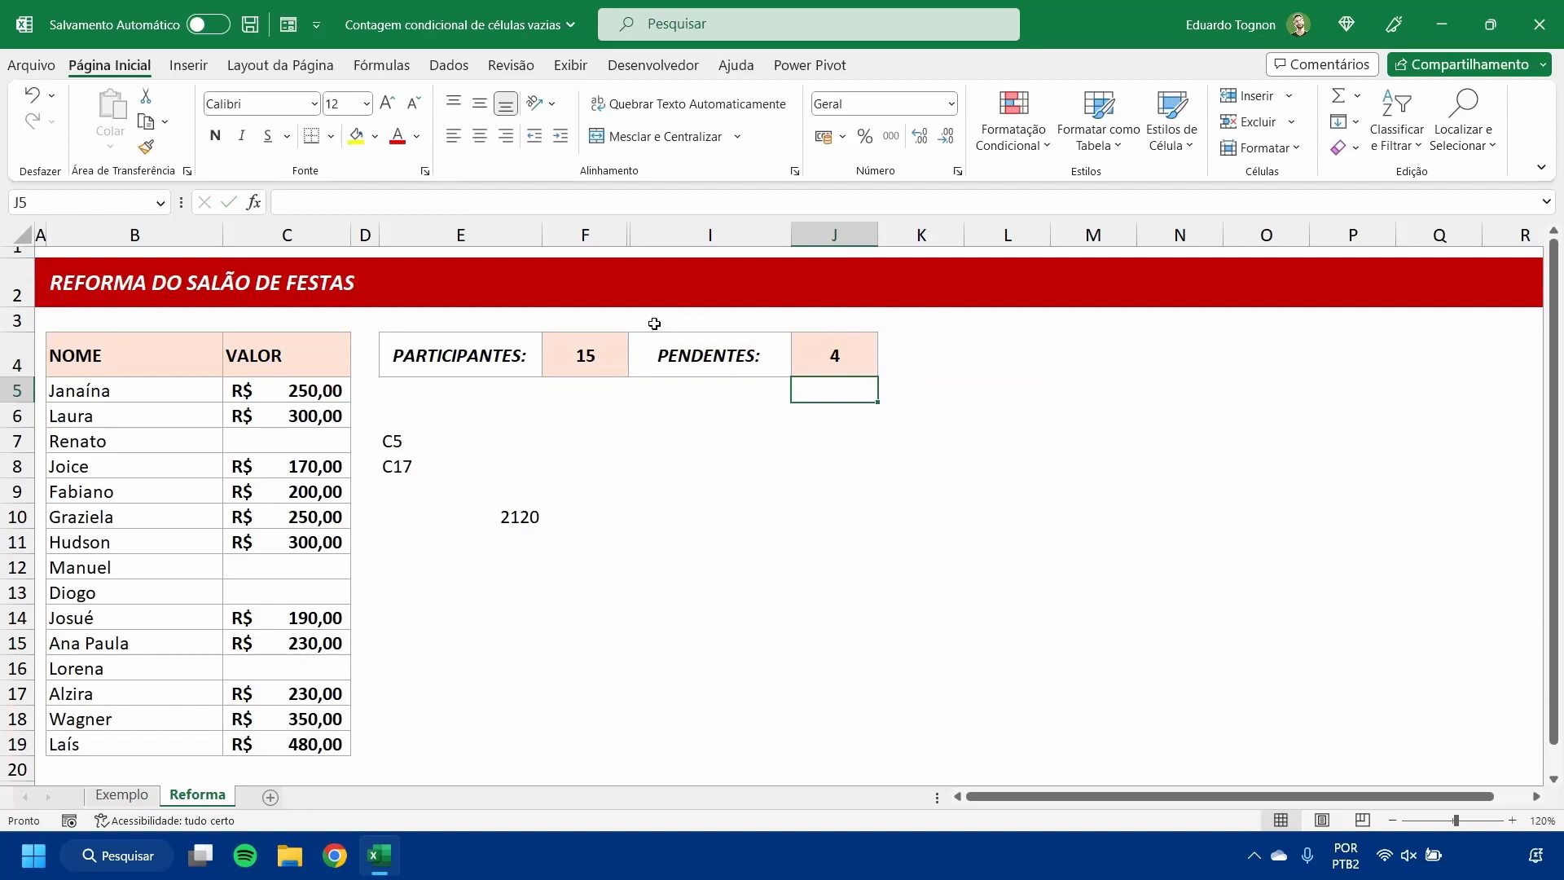
Step: Examine the PARTICIPANTES formula in F4 against the empty NOME and VALOR cells in rows 20 to 23 below the list
scroll(147, 530, "down", 1)
scroll(136, 719, "up", 1)
left_click(570, 348)
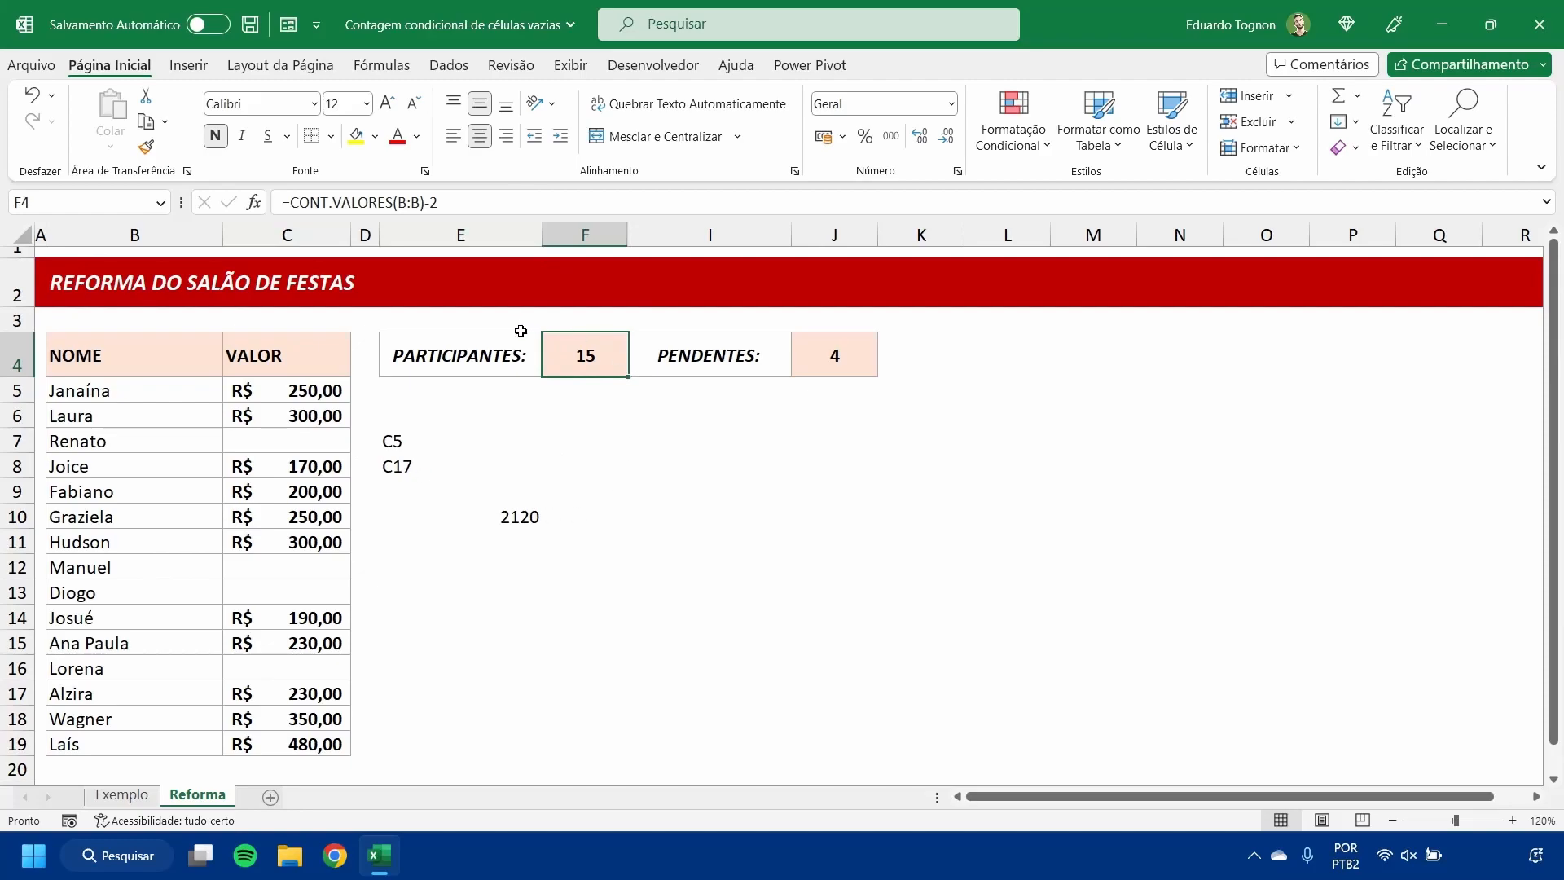
scroll(518, 330, "down", 1)
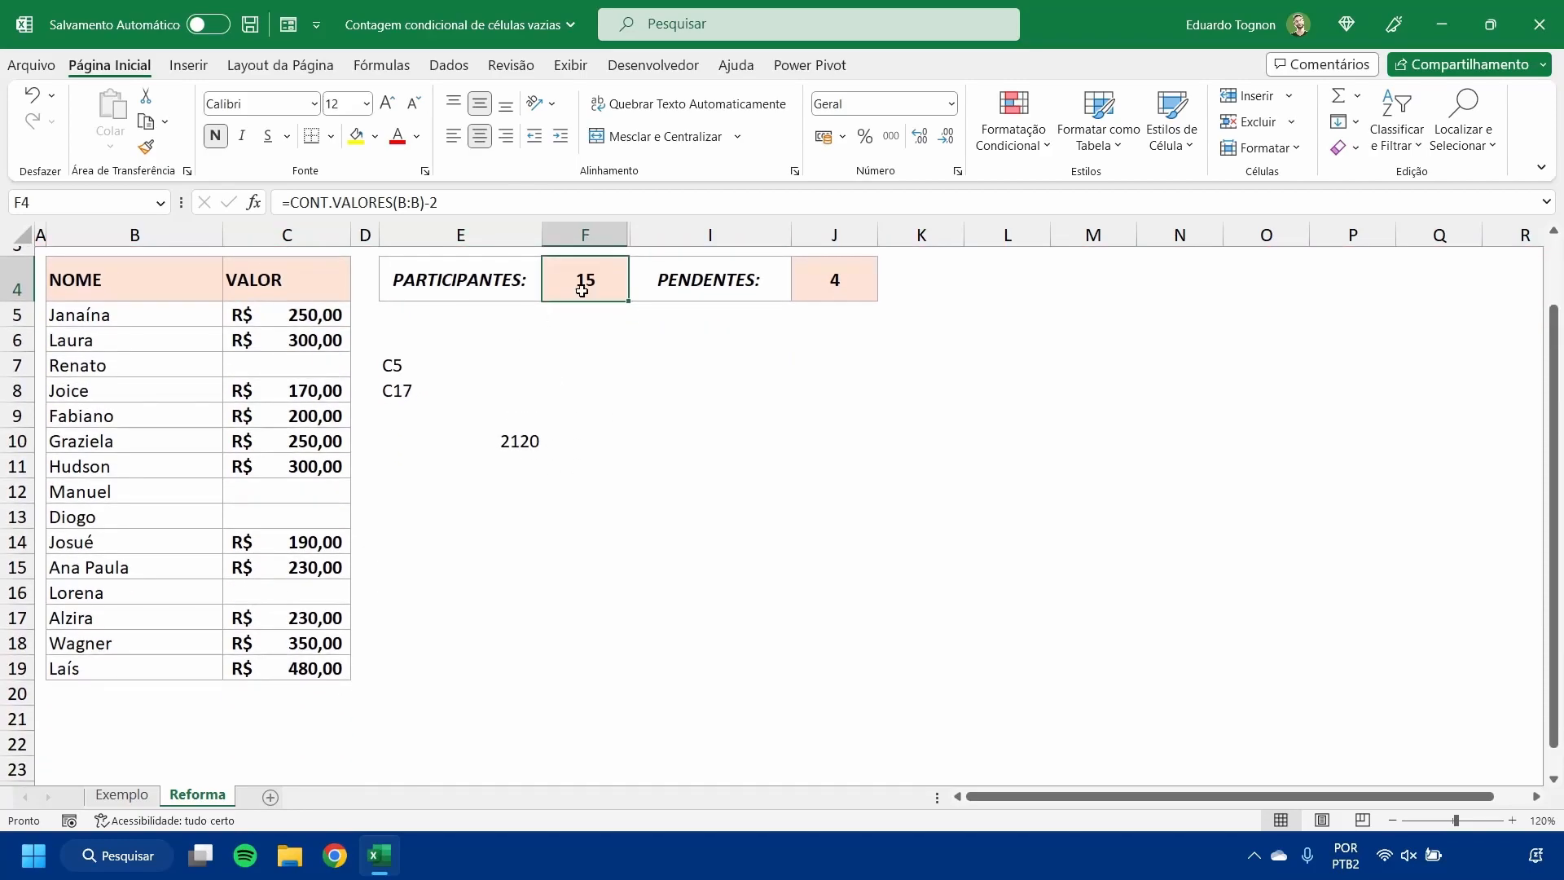
left_click(60, 691)
left_click(63, 721)
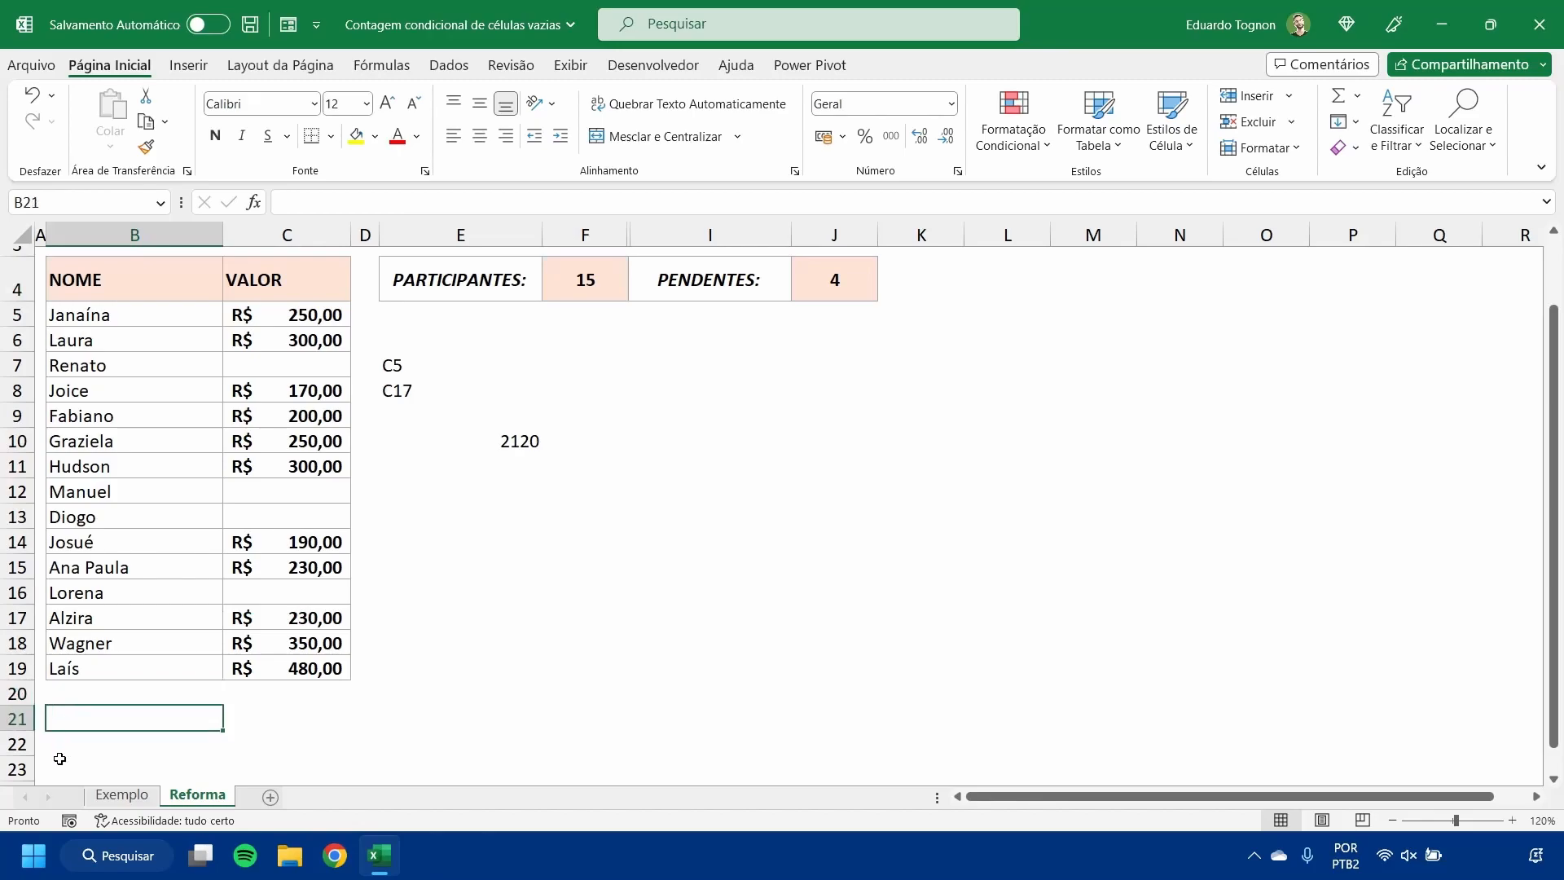
left_click(81, 697)
left_click(70, 767)
left_click_drag(81, 692, 84, 745)
left_click(588, 281)
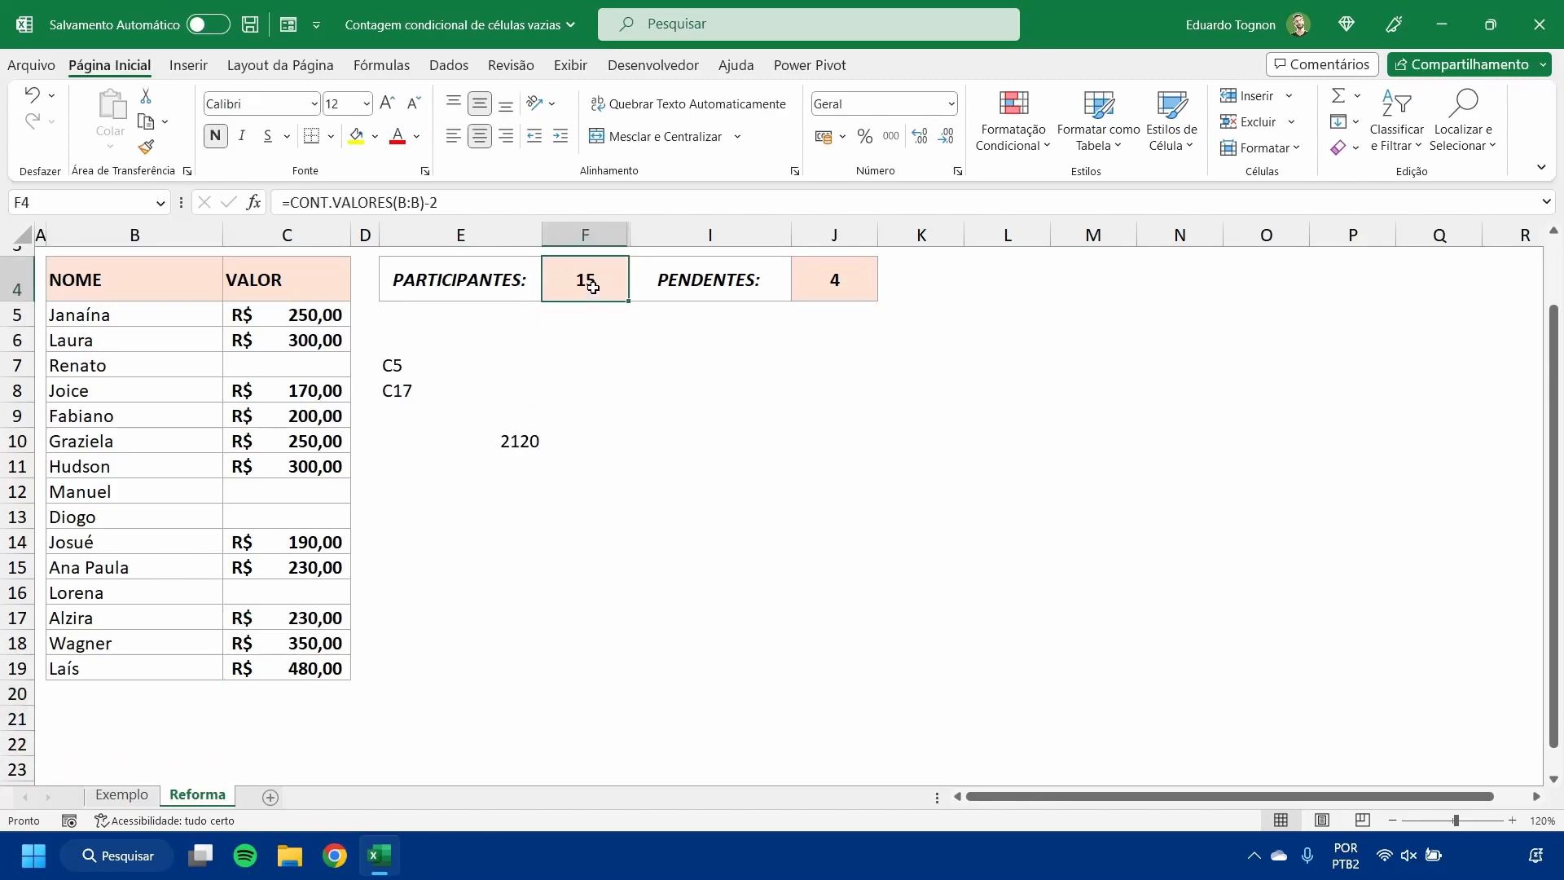
left_click(83, 688)
left_click(315, 688)
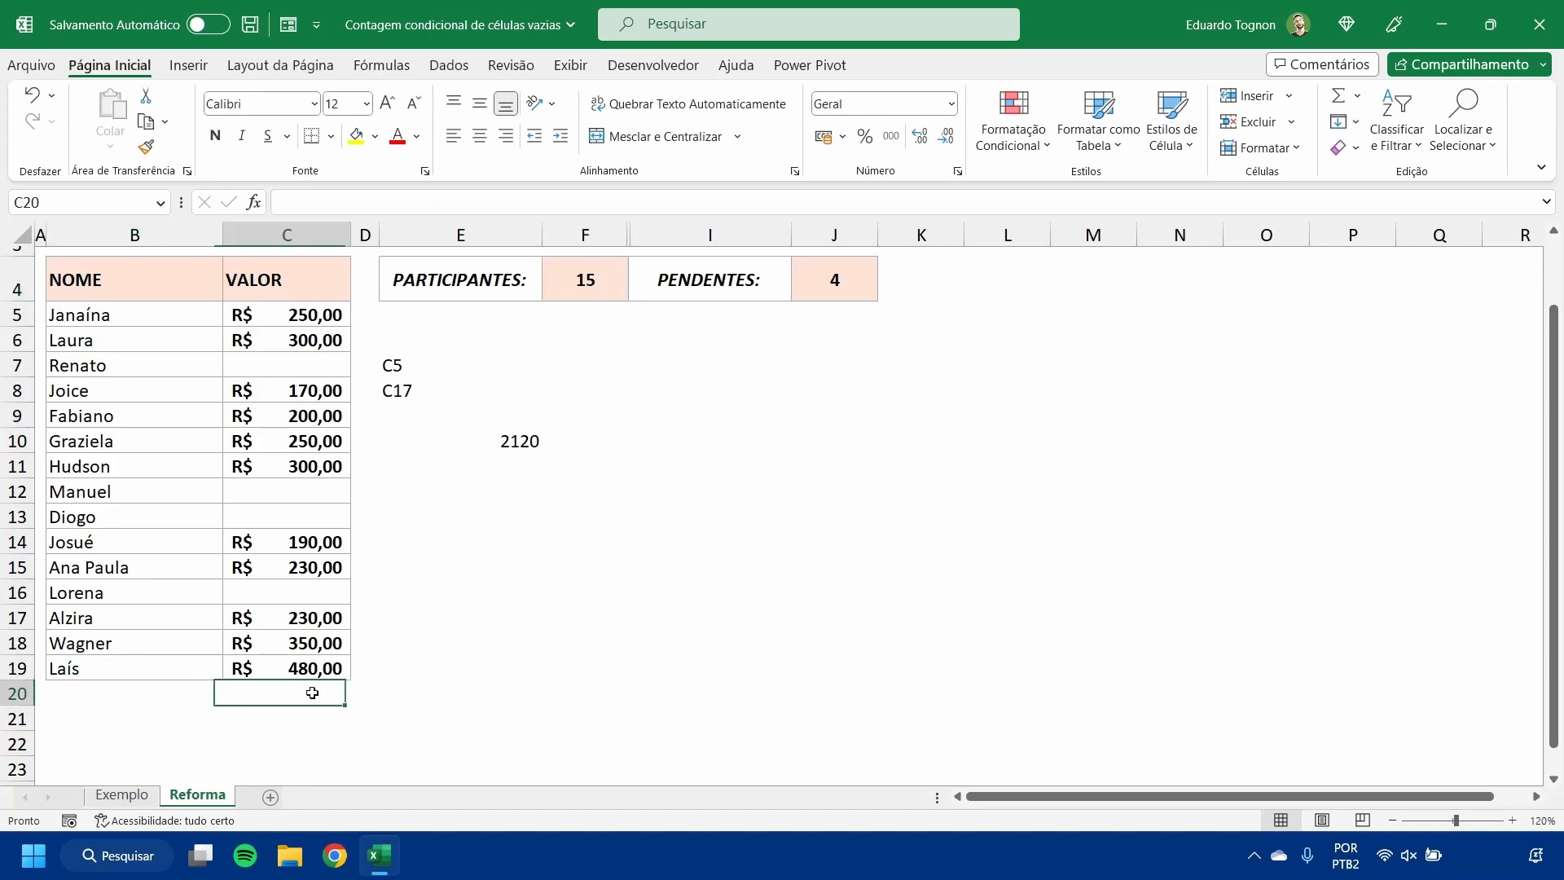
left_click(150, 726)
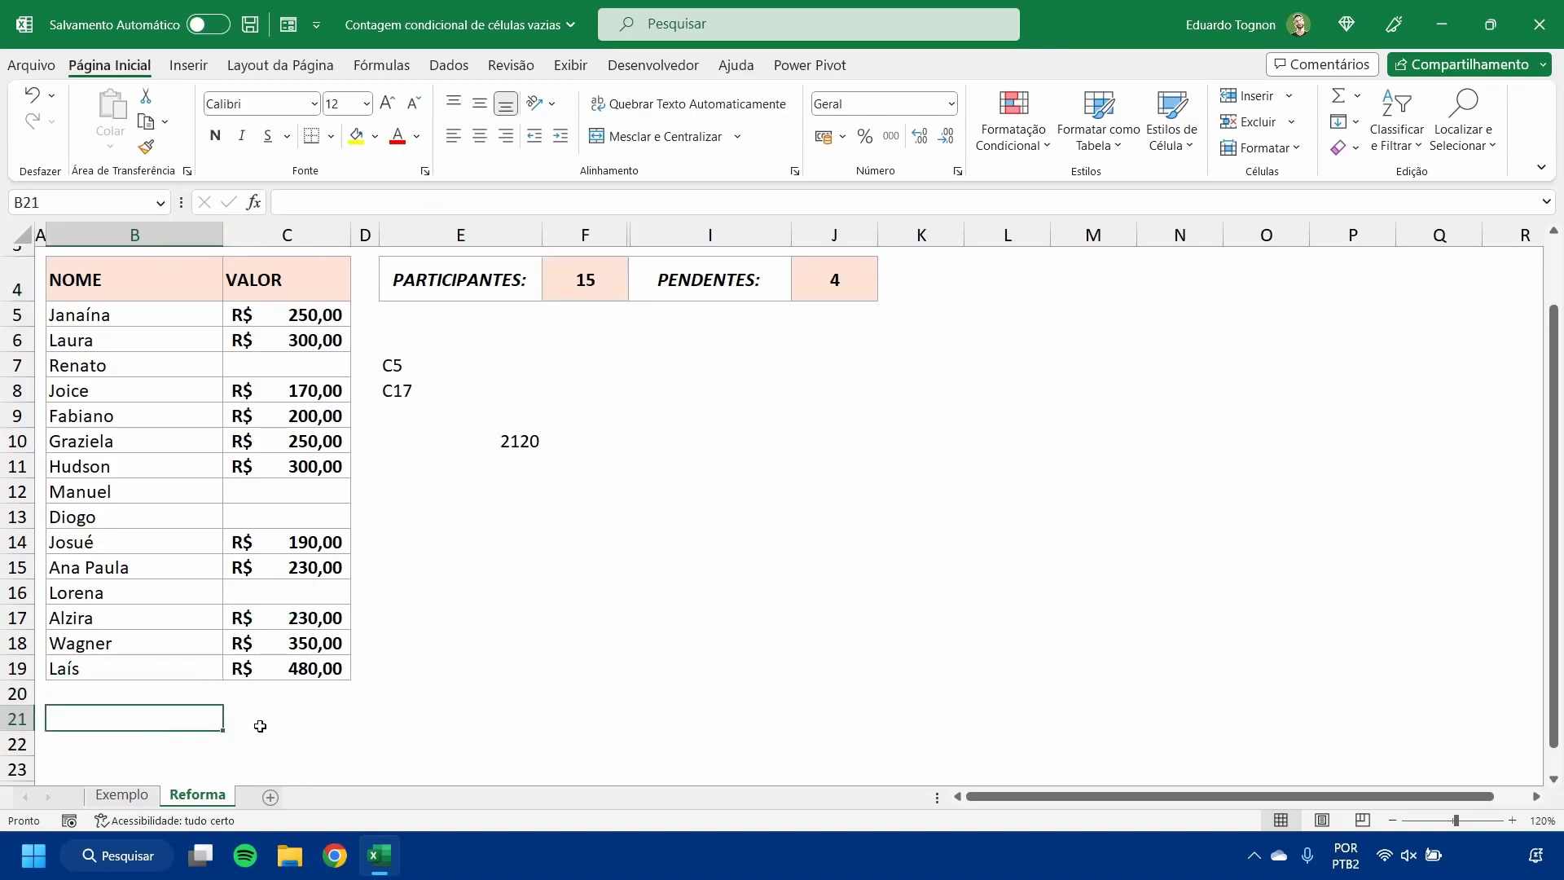
left_click(285, 717)
left_click(158, 747)
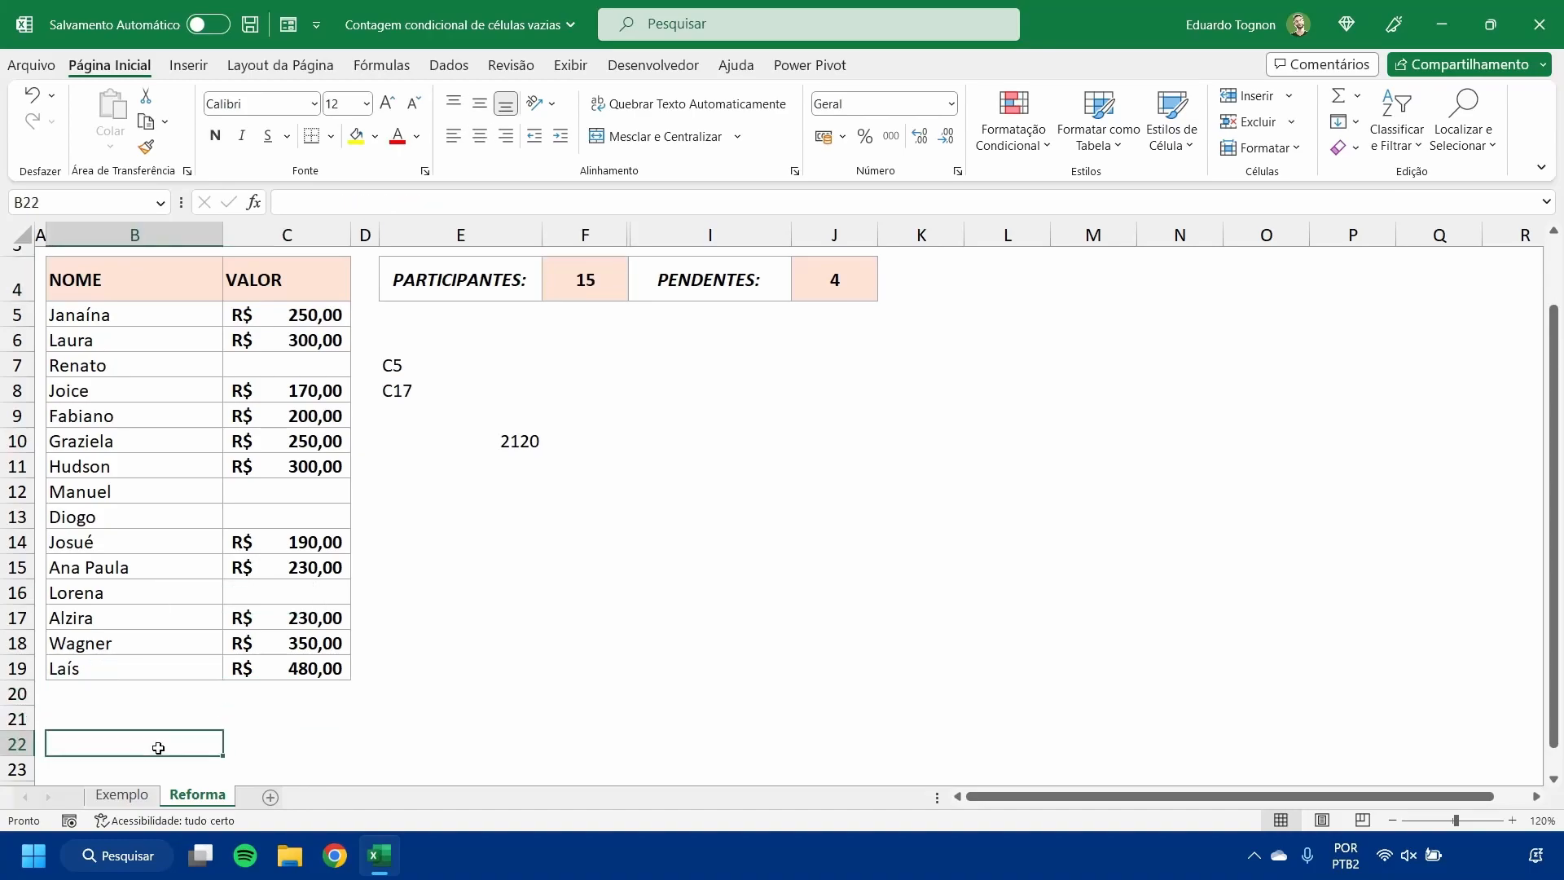
left_click(285, 747)
scroll(285, 747, "up", 1)
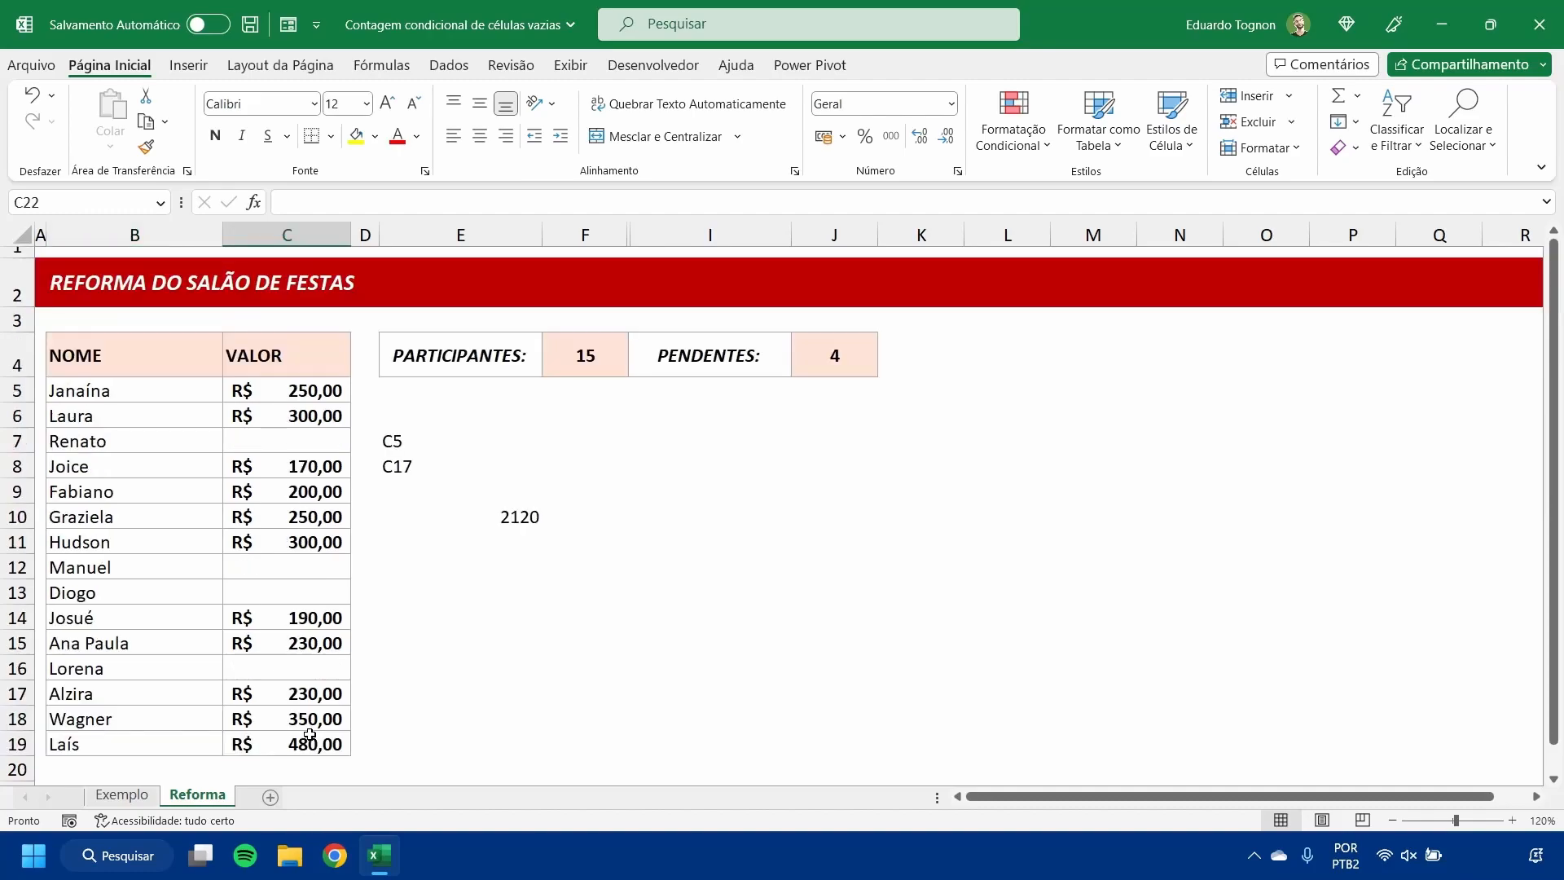
Step: Compare the PARTICIPANTES formula in F4 with the PENDENTES formula in J4 that refers to it
left_click(560, 359)
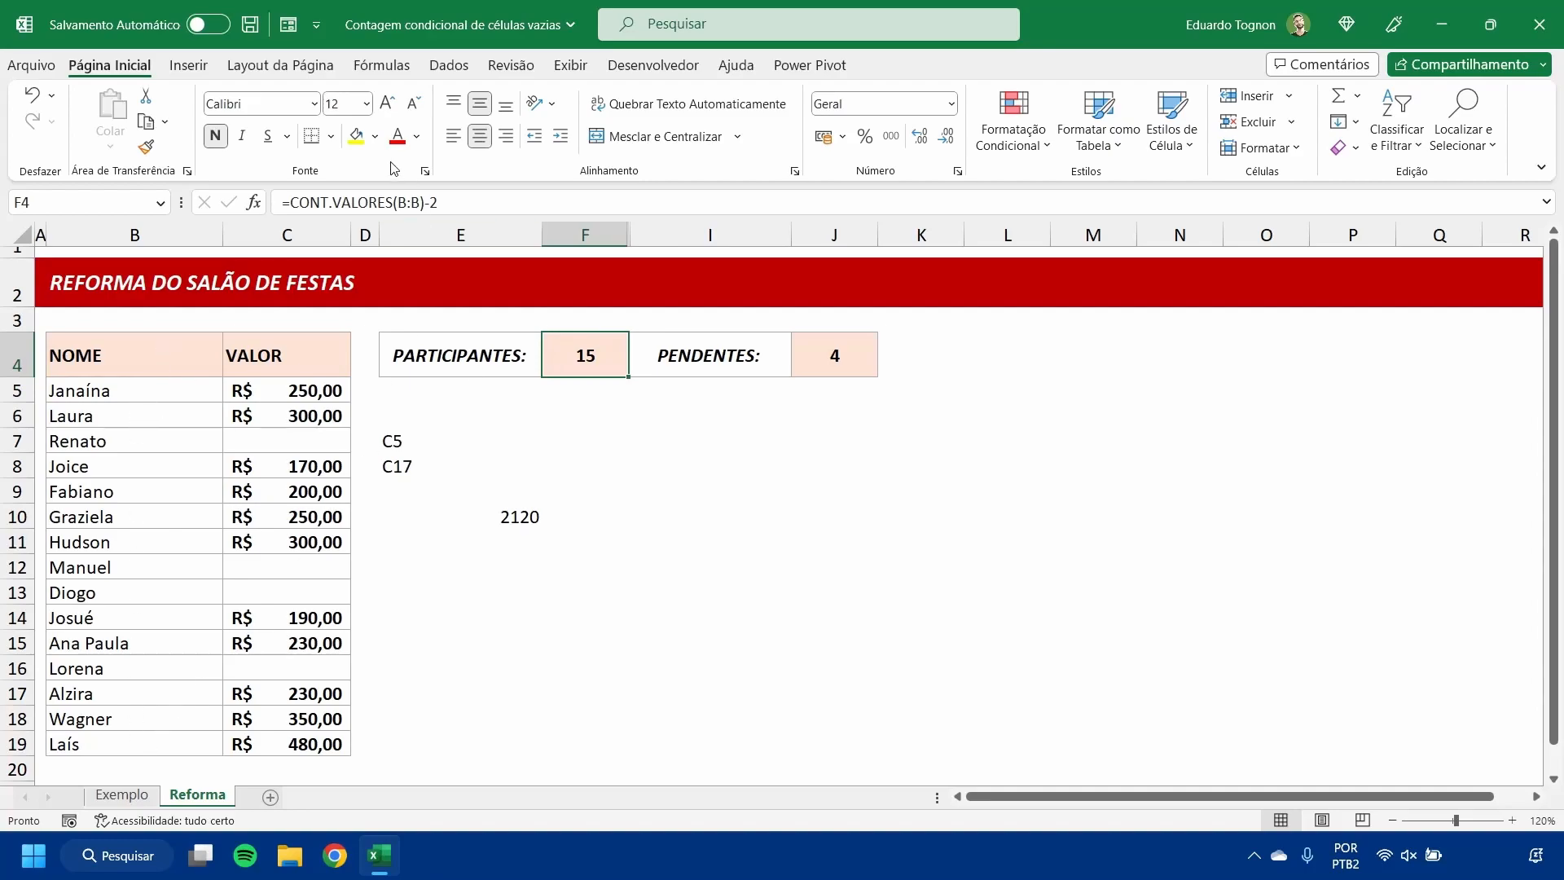
left_click(291, 202)
left_click_drag(290, 202, 456, 202)
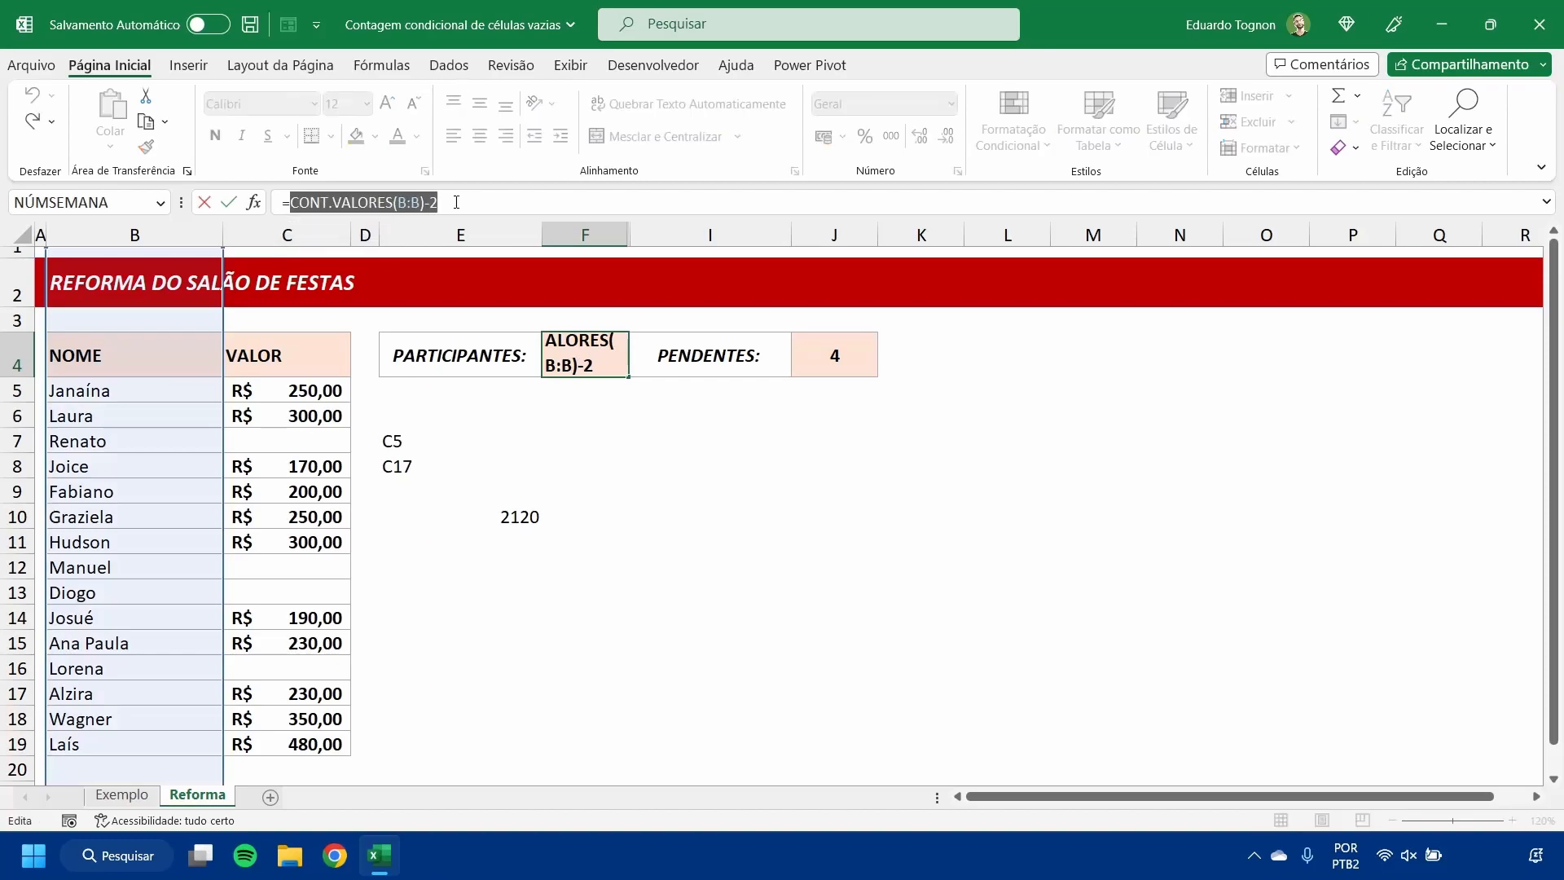
key("Escape")
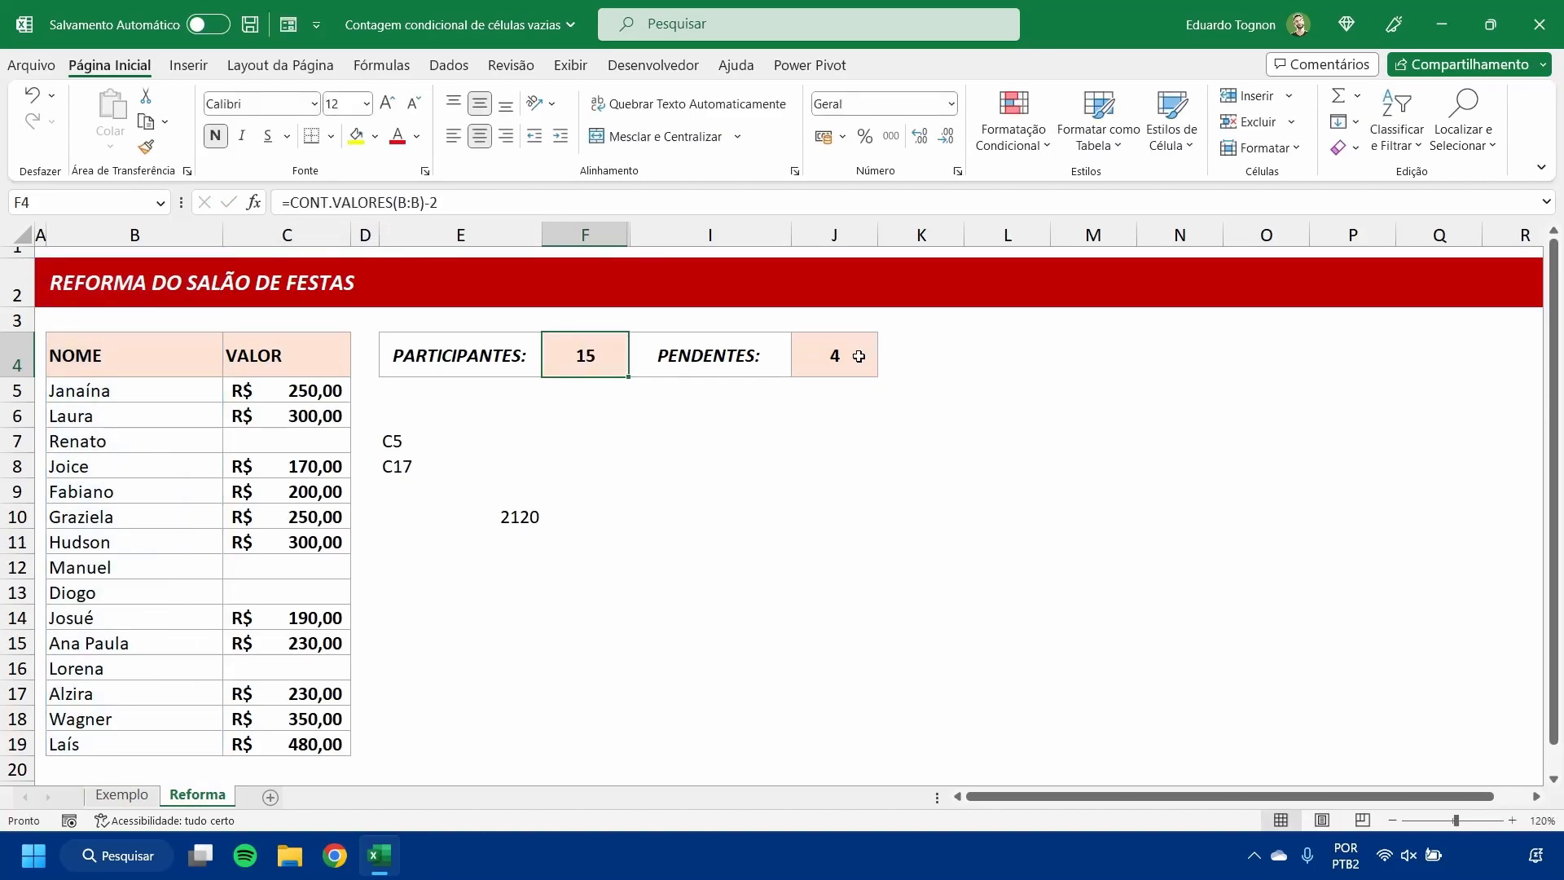
left_click(858, 355)
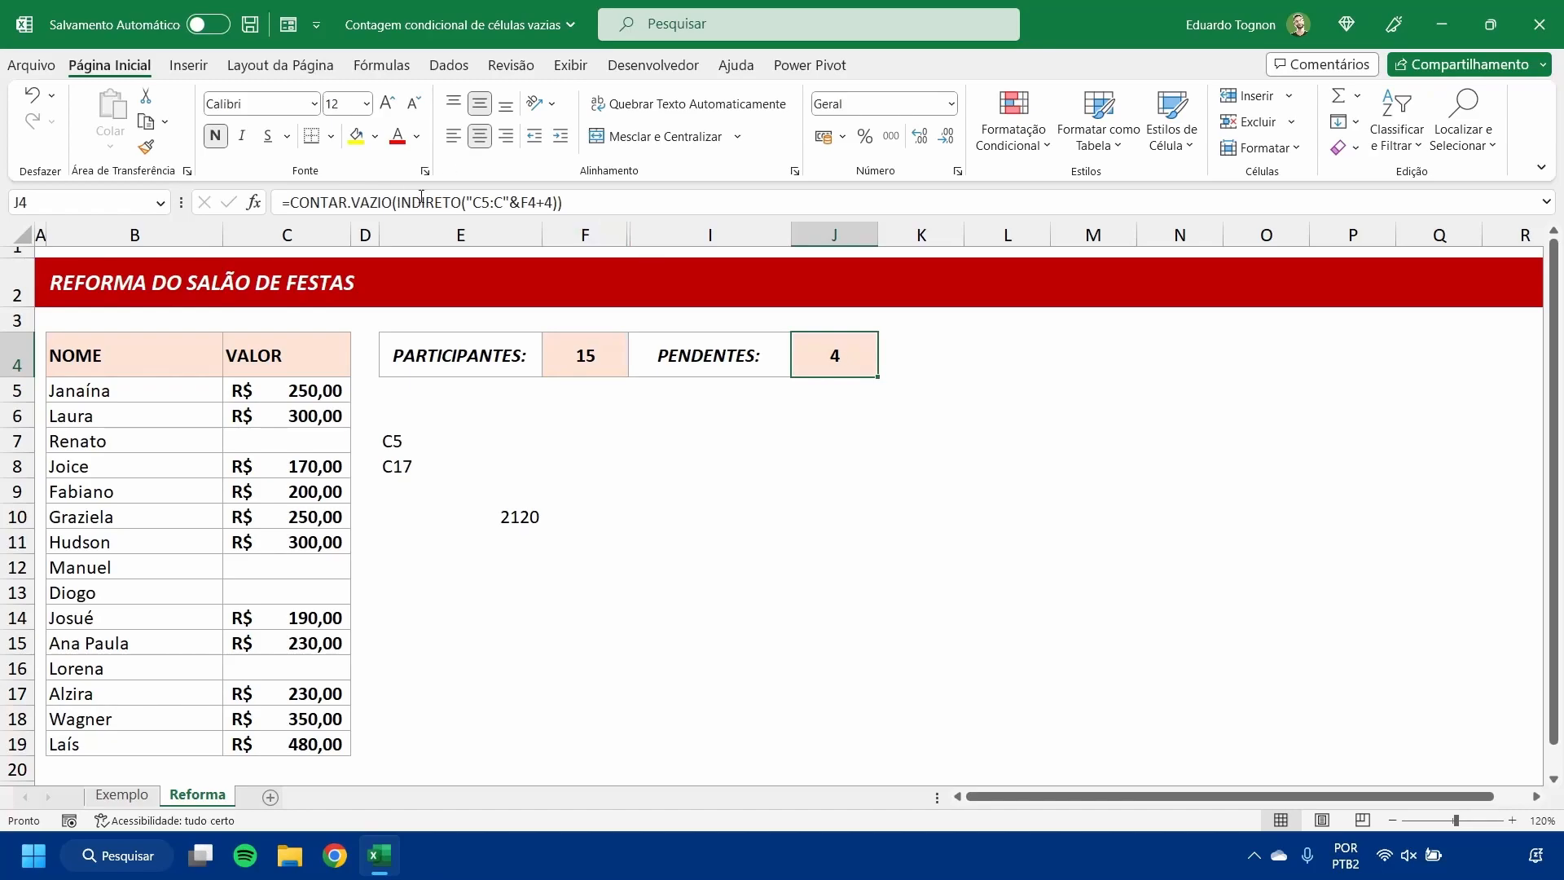
Step: Copy CONT.VALORES(B:B)-2 without the equals sign from the PARTICIPANTES formula in F4, leaving the cell as it is
left_click(580, 355)
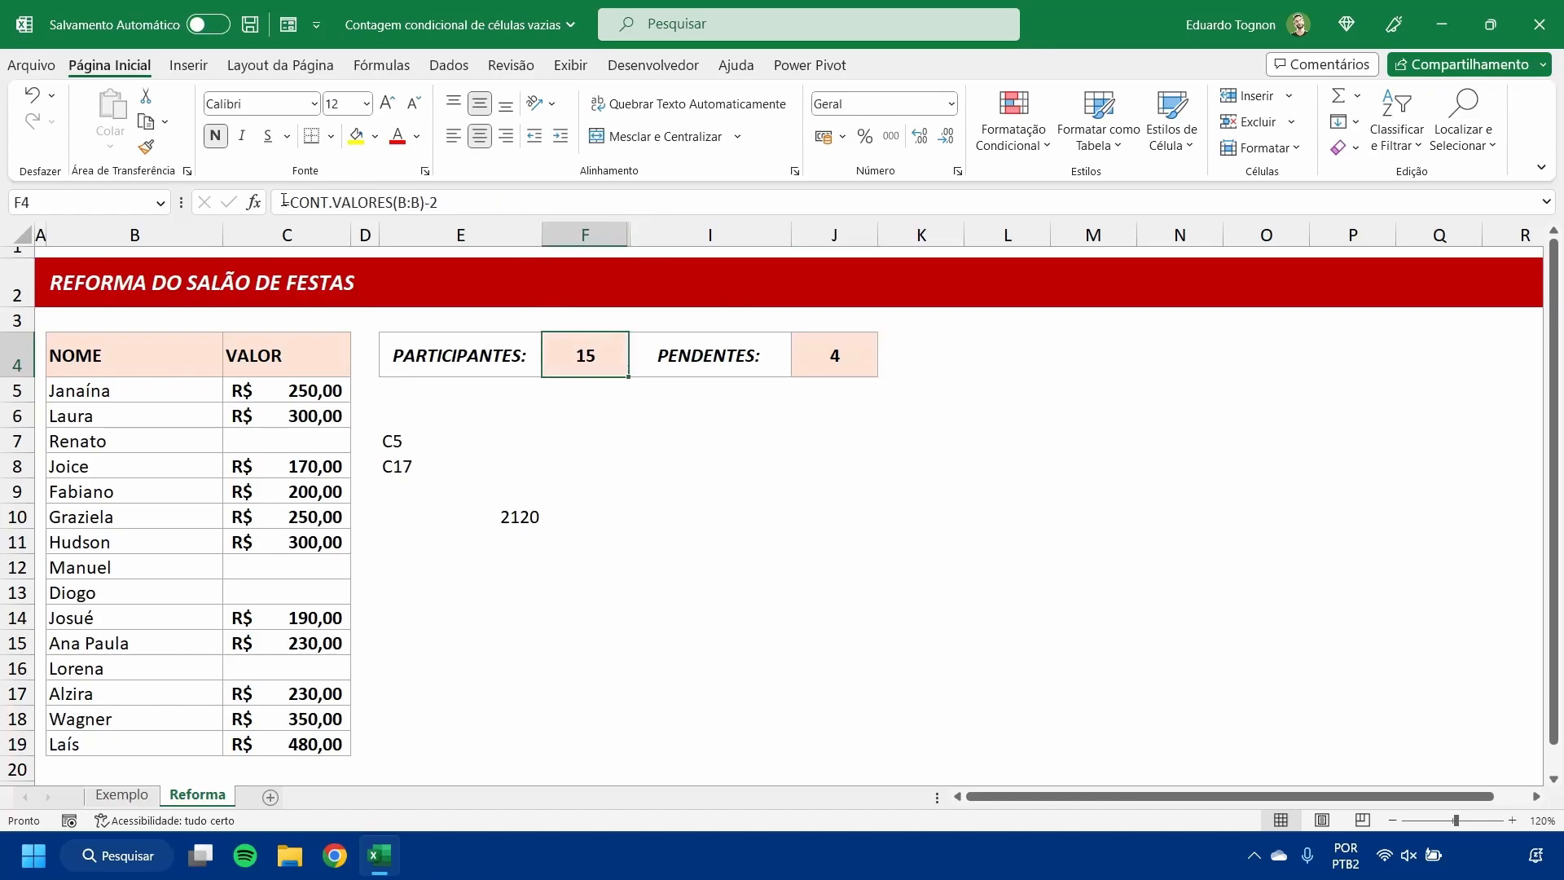
left_click_drag(291, 202, 444, 203)
right_click(420, 206)
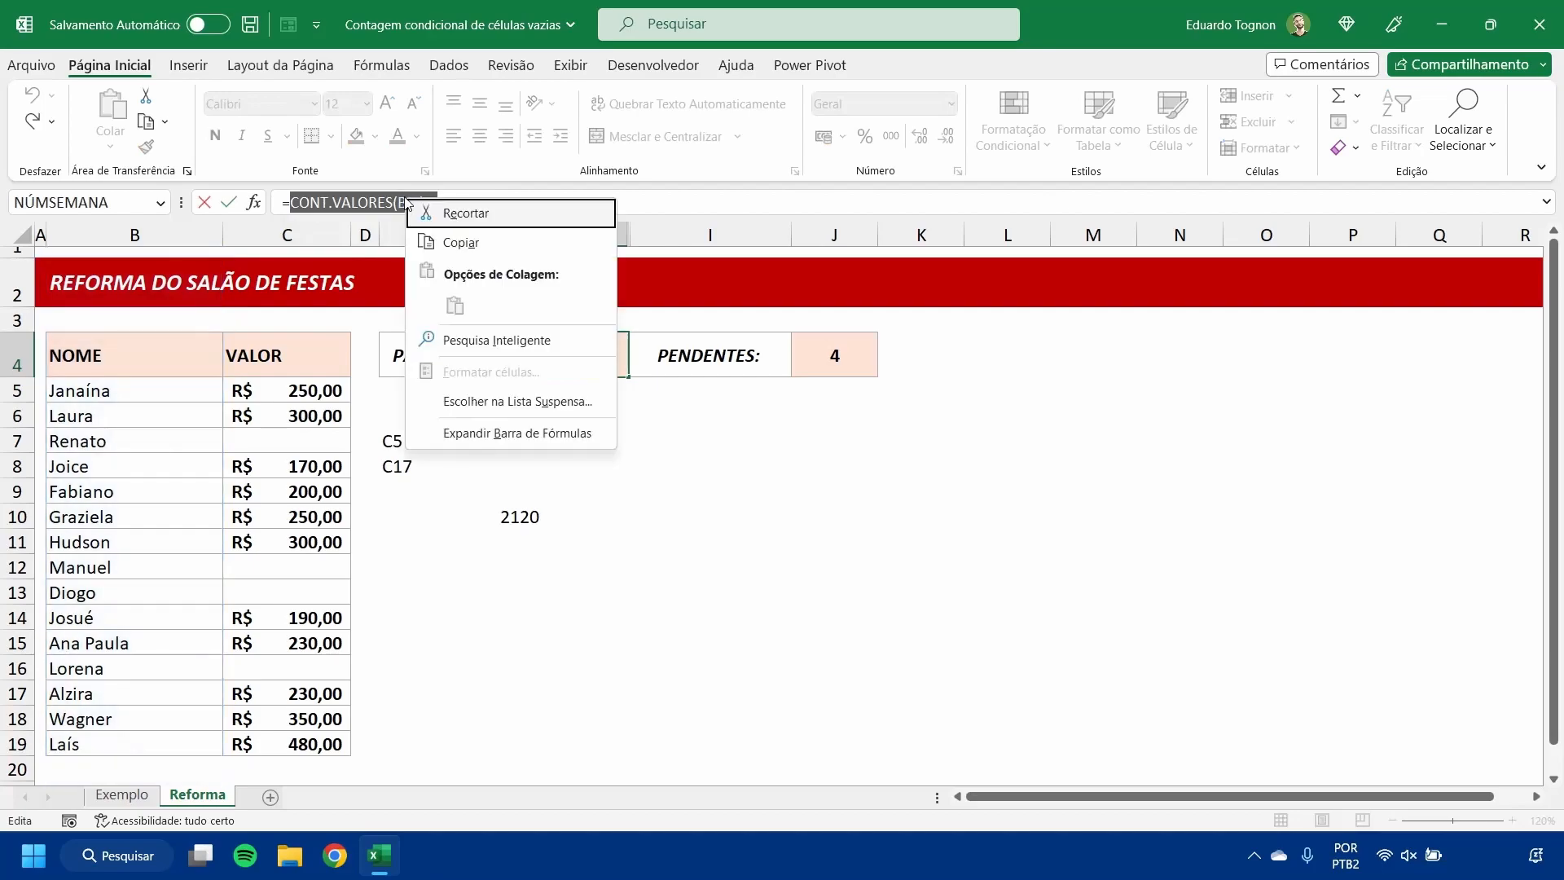
left_click(453, 242)
key("Escape")
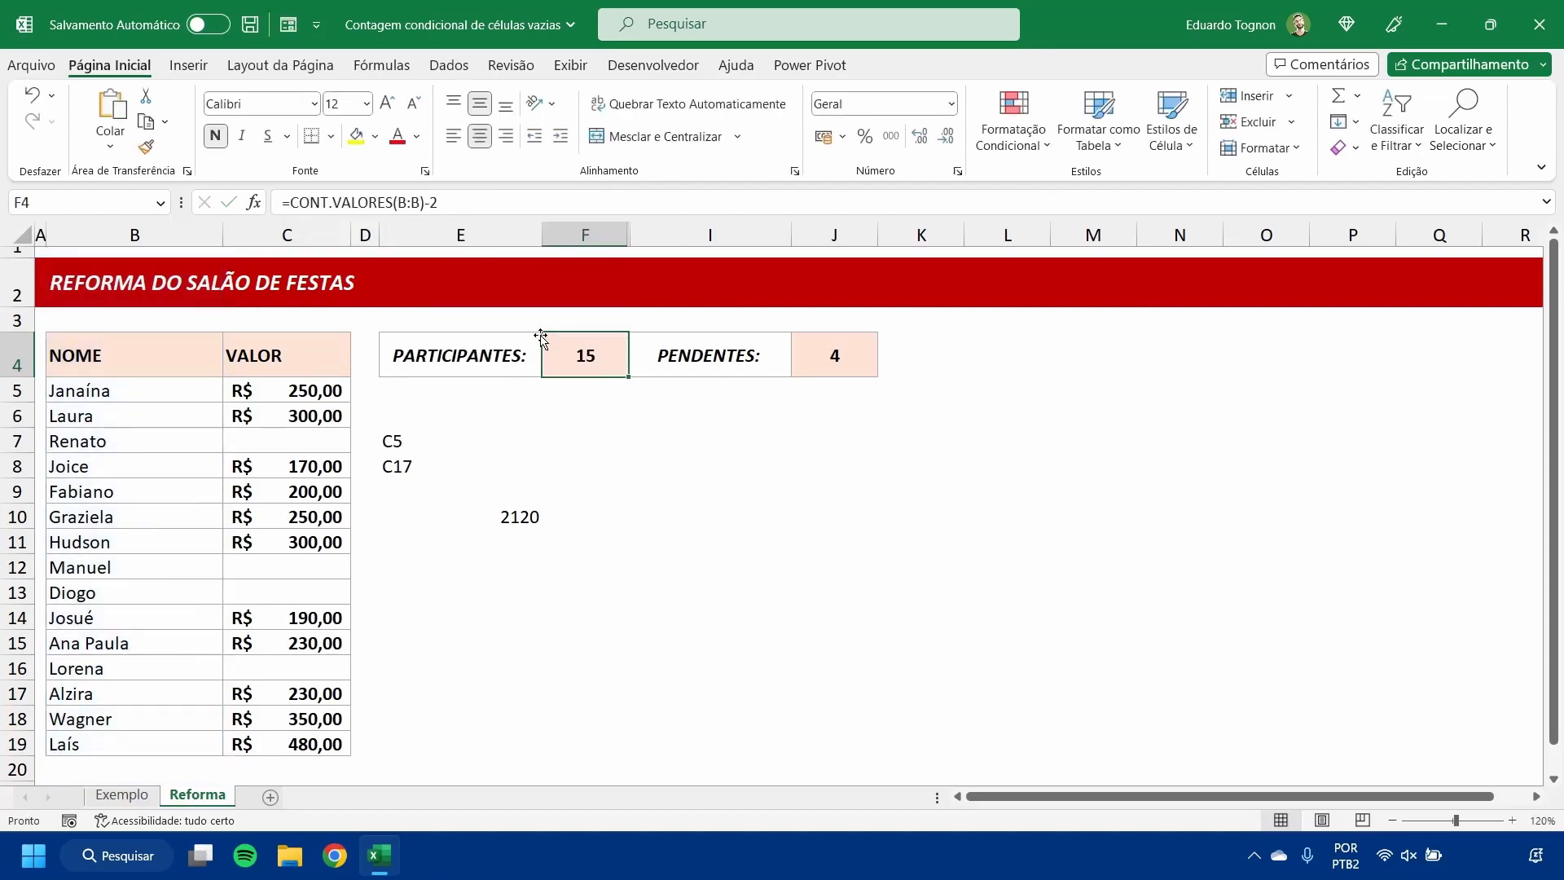
Step: Replace the F4 reference in the PENDENTES formula in J4 with the copied CONT.VALORES(B:B)-2 and review the full formula
double_click(869, 360)
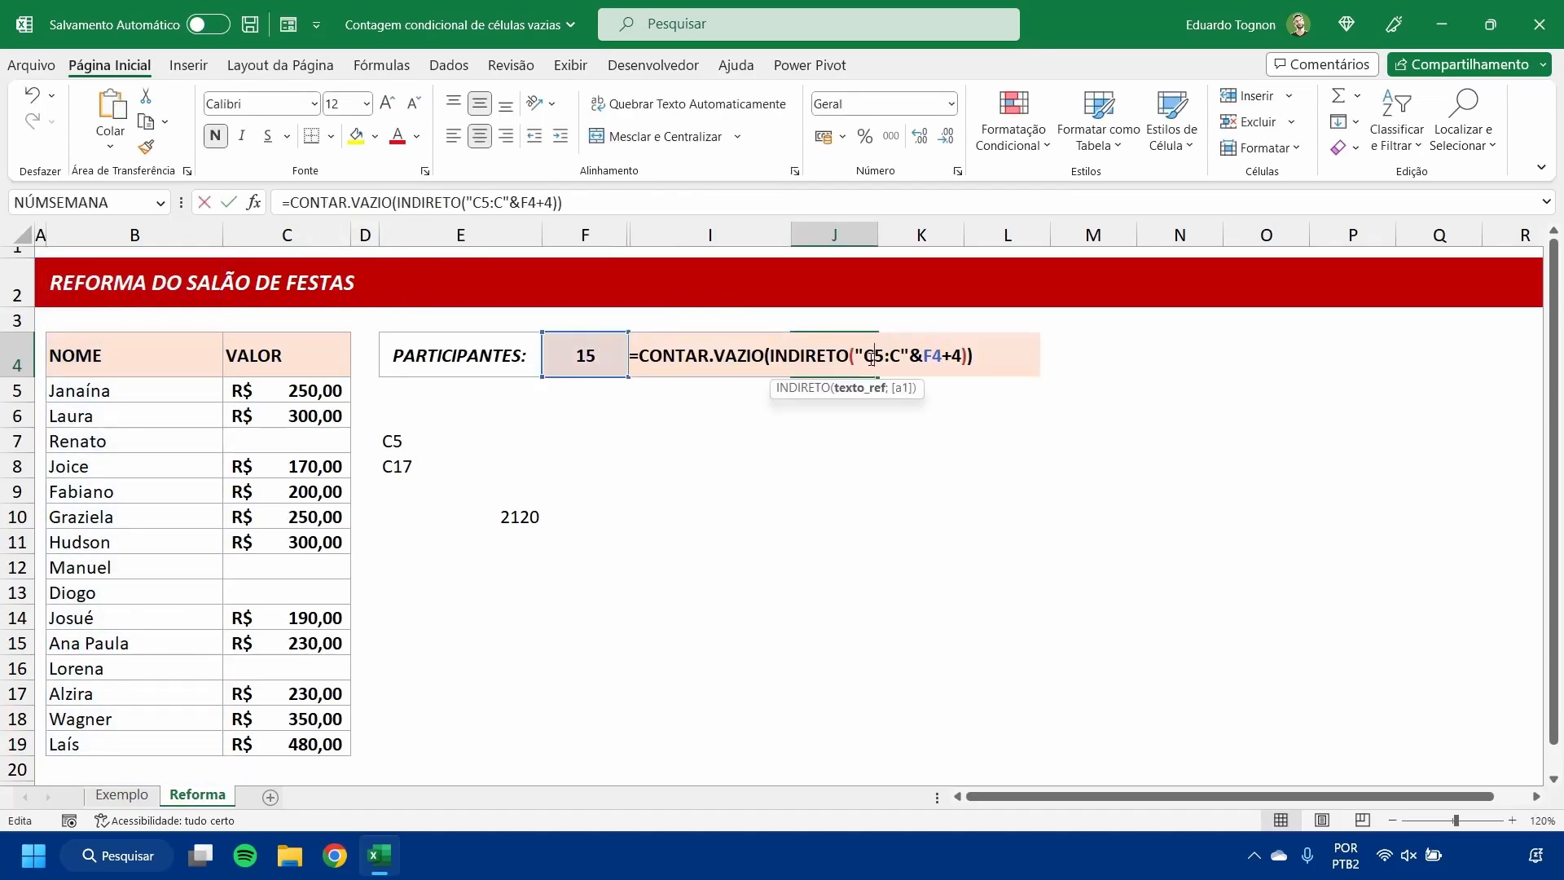
left_click_drag(923, 355, 942, 356)
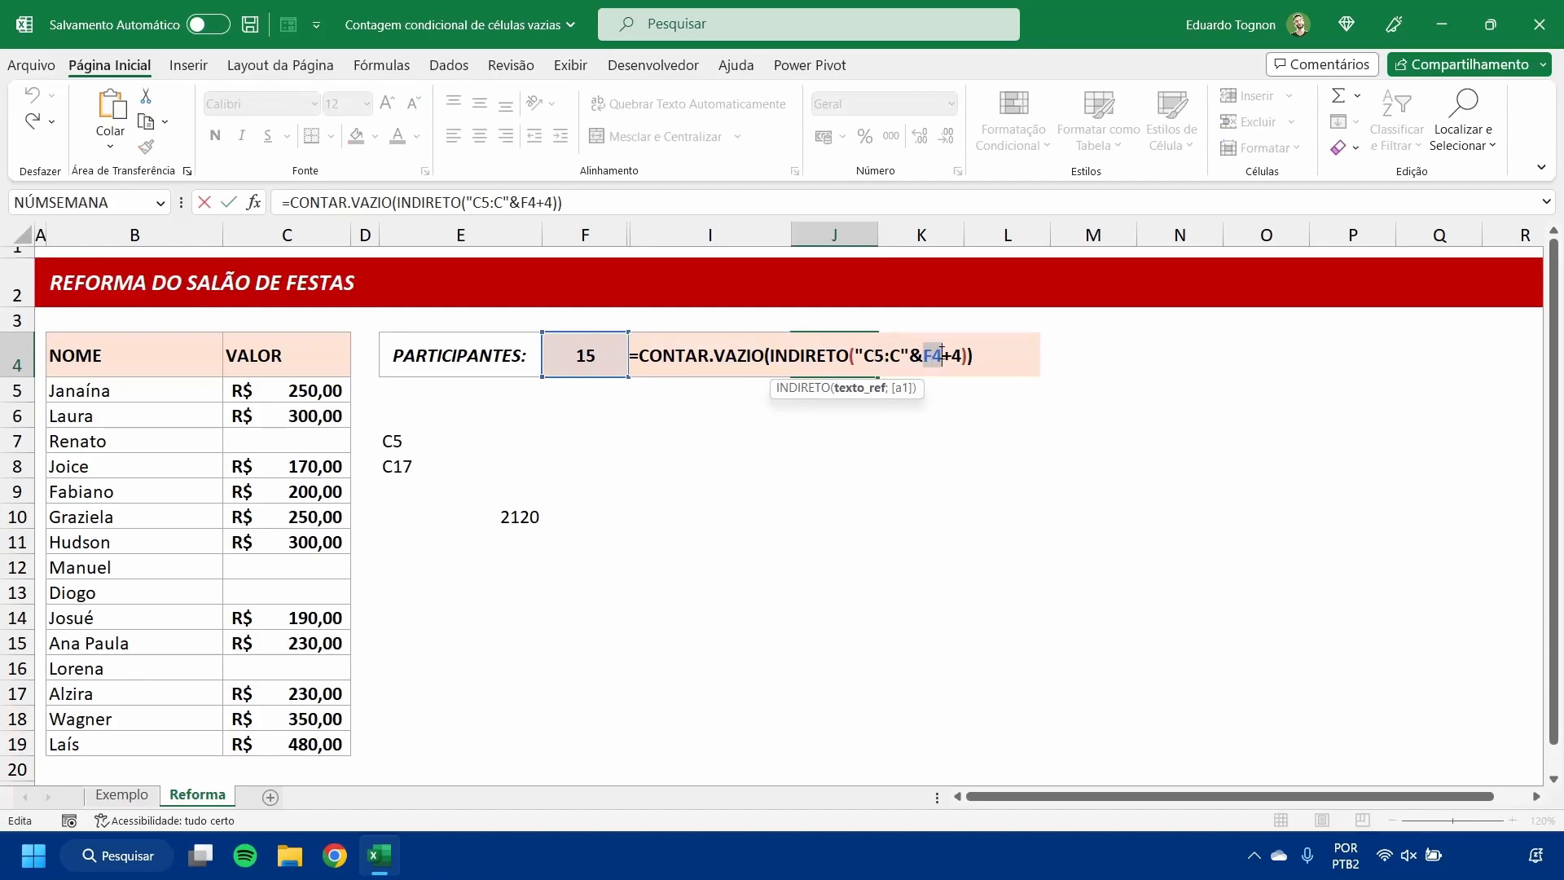
key("ctrl+v")
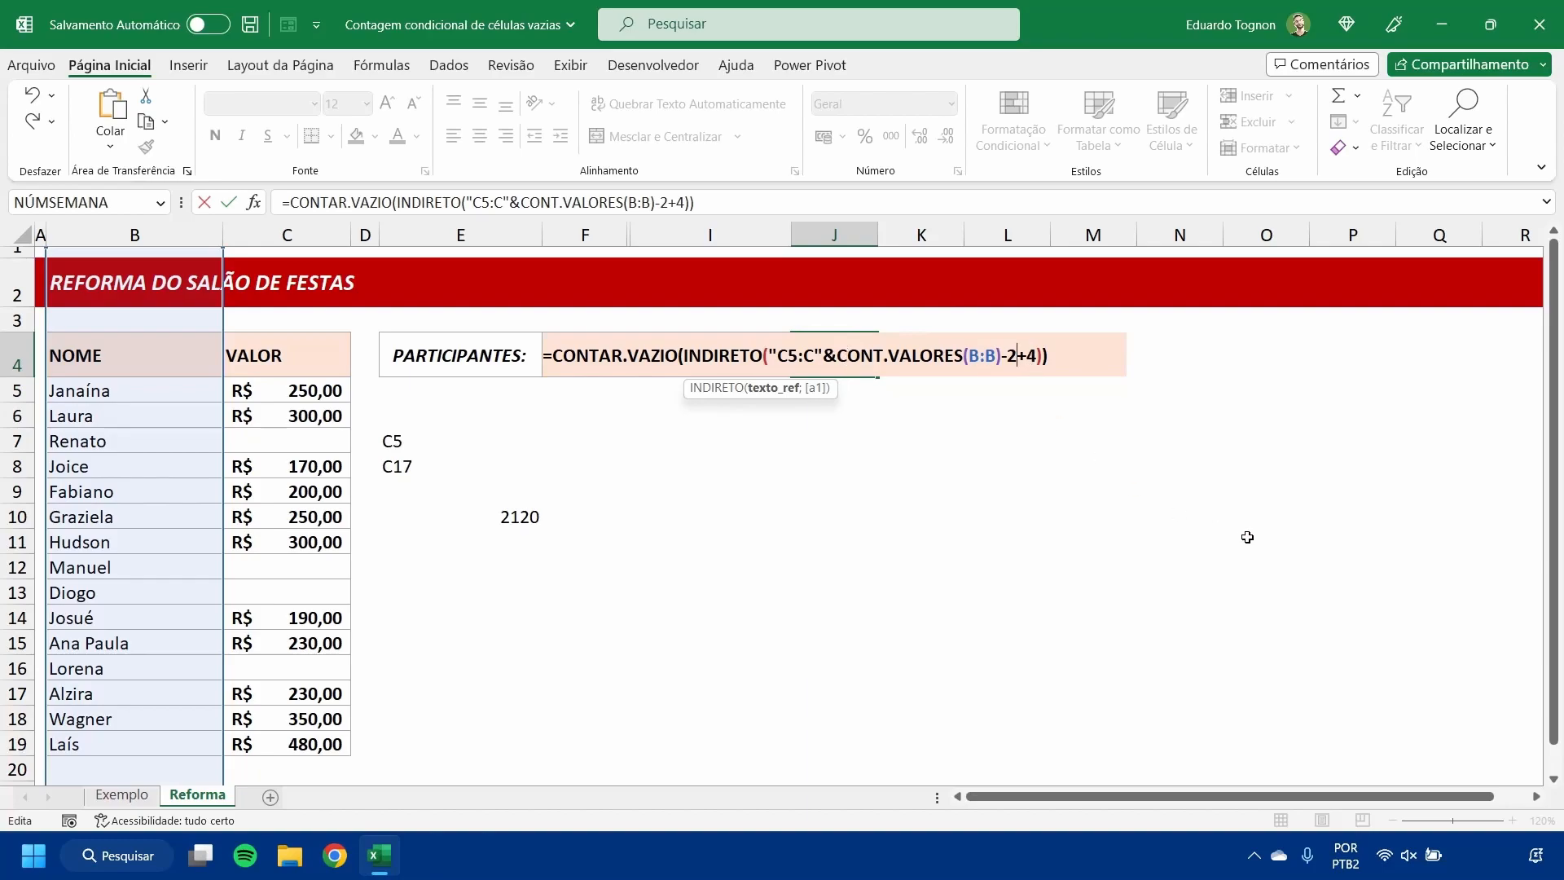
key("Return")
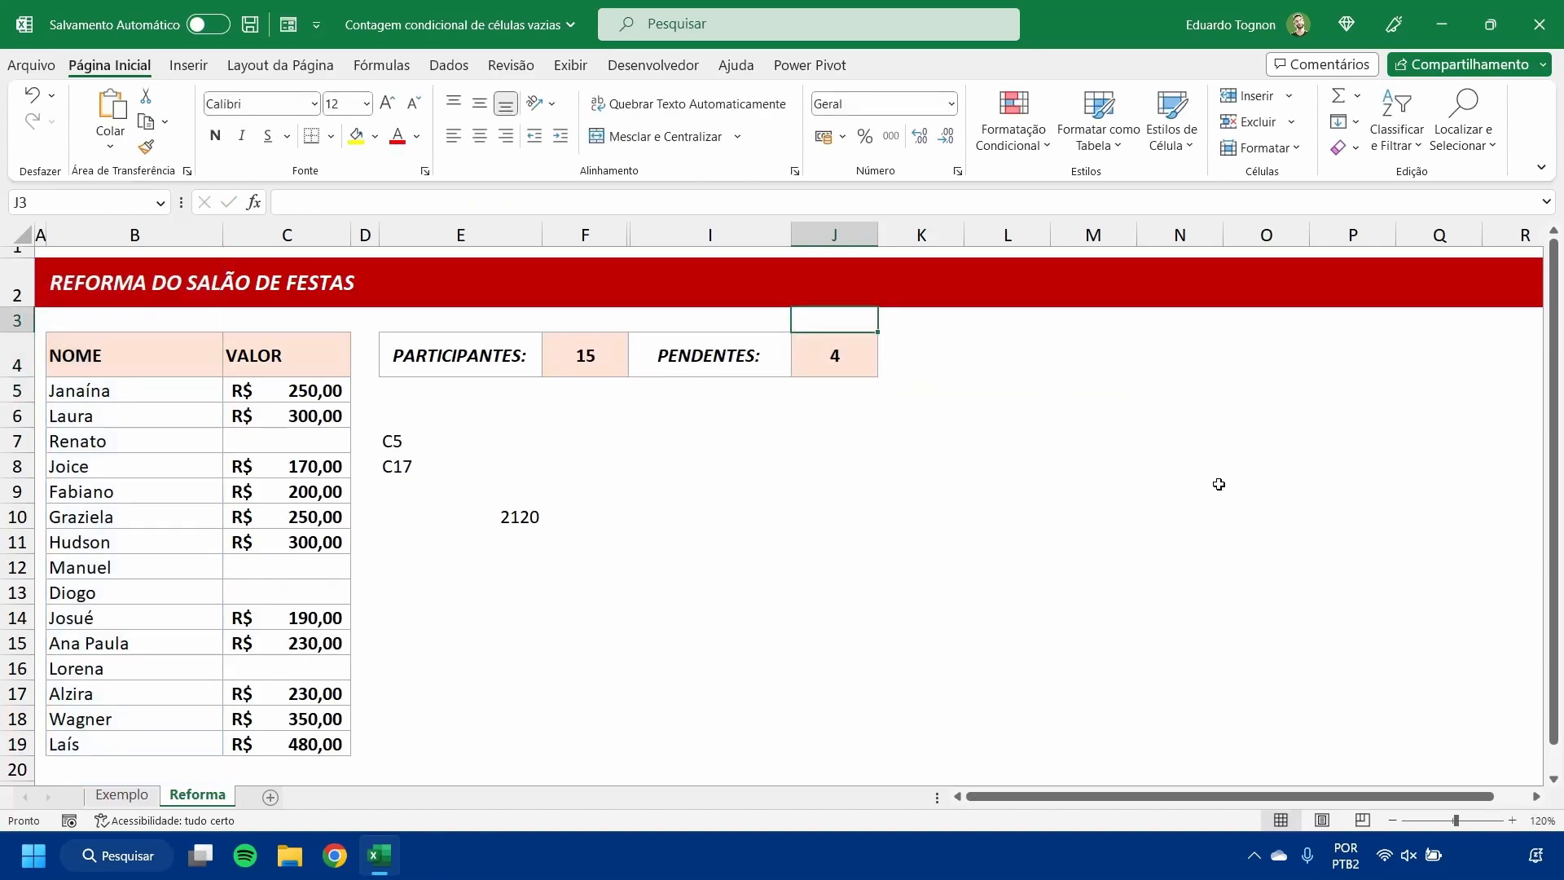
left_click(814, 344)
left_click_drag(282, 202, 921, 200)
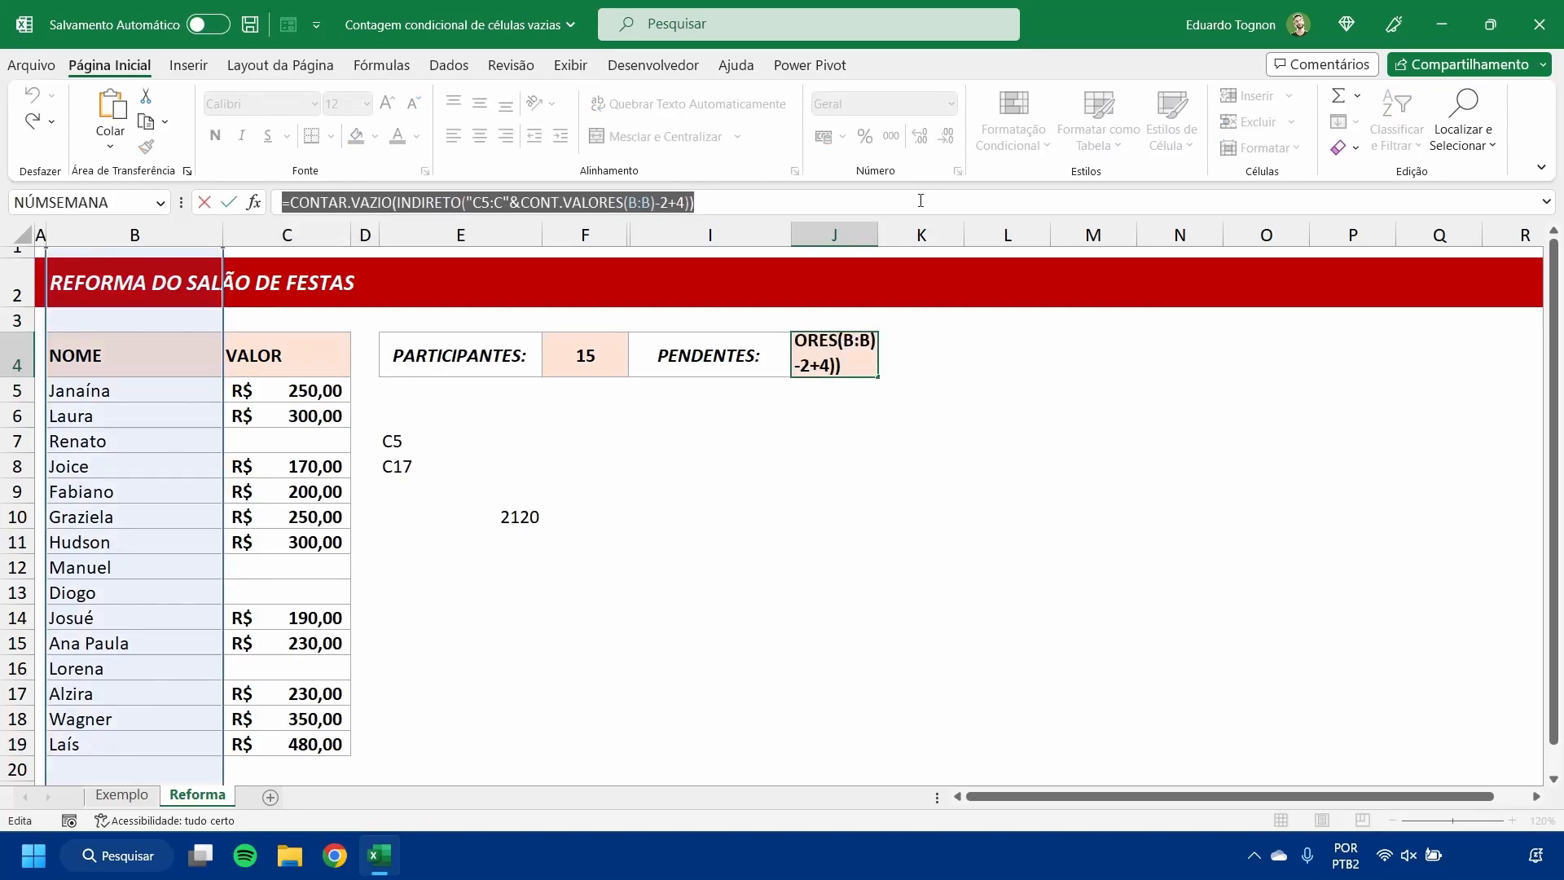
key("Escape")
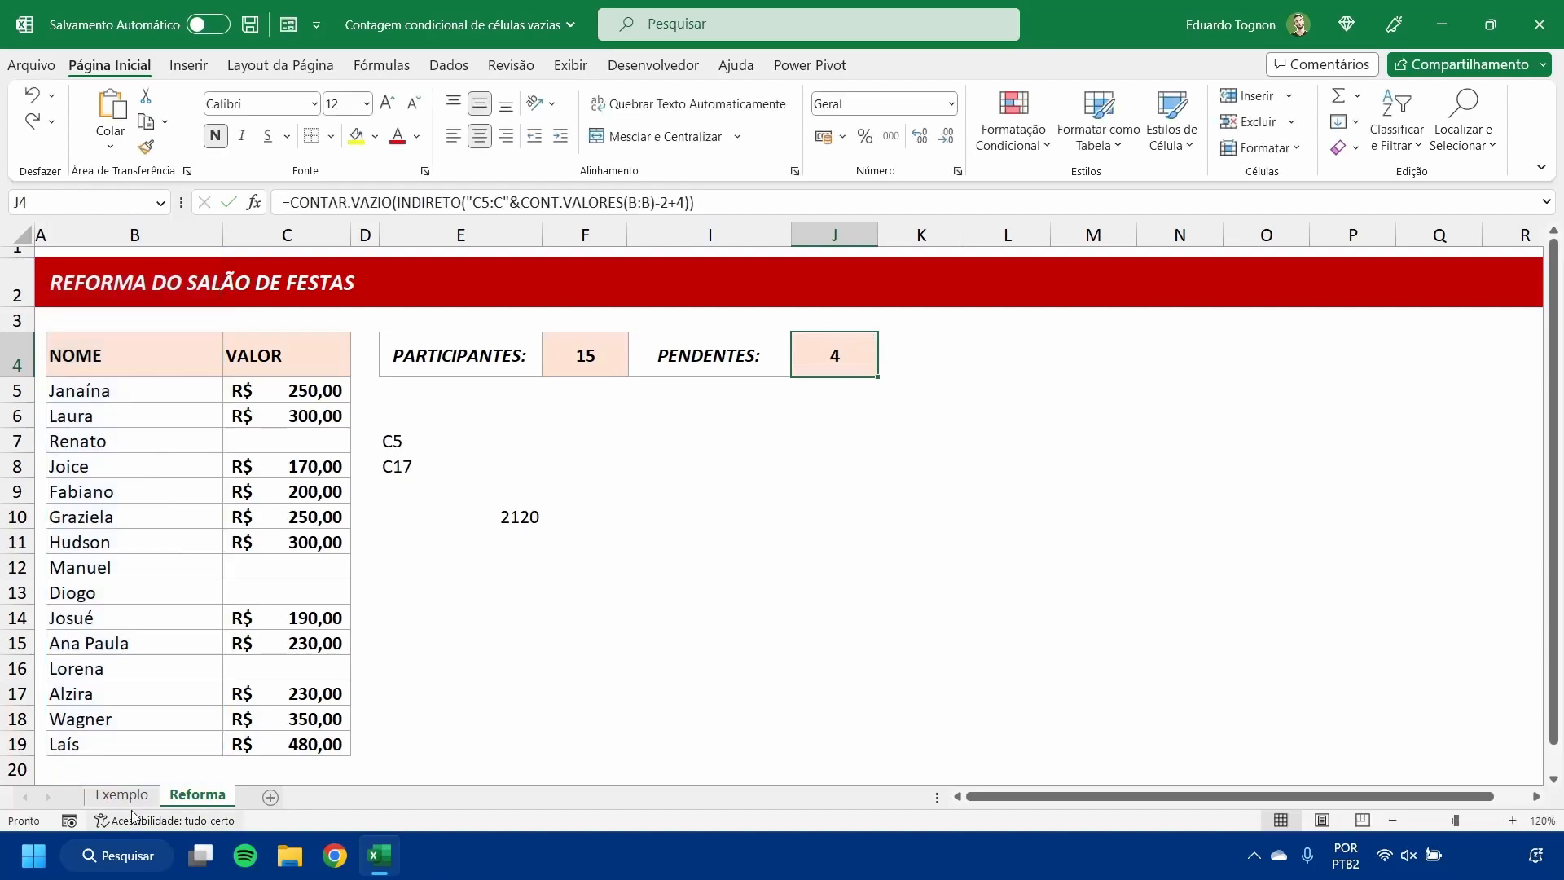
Step: Simplify -2+4 to +2 in the PENDENTES formula in J4 and compare it with the PARTICIPANTES formula in F4
double_click(852, 360)
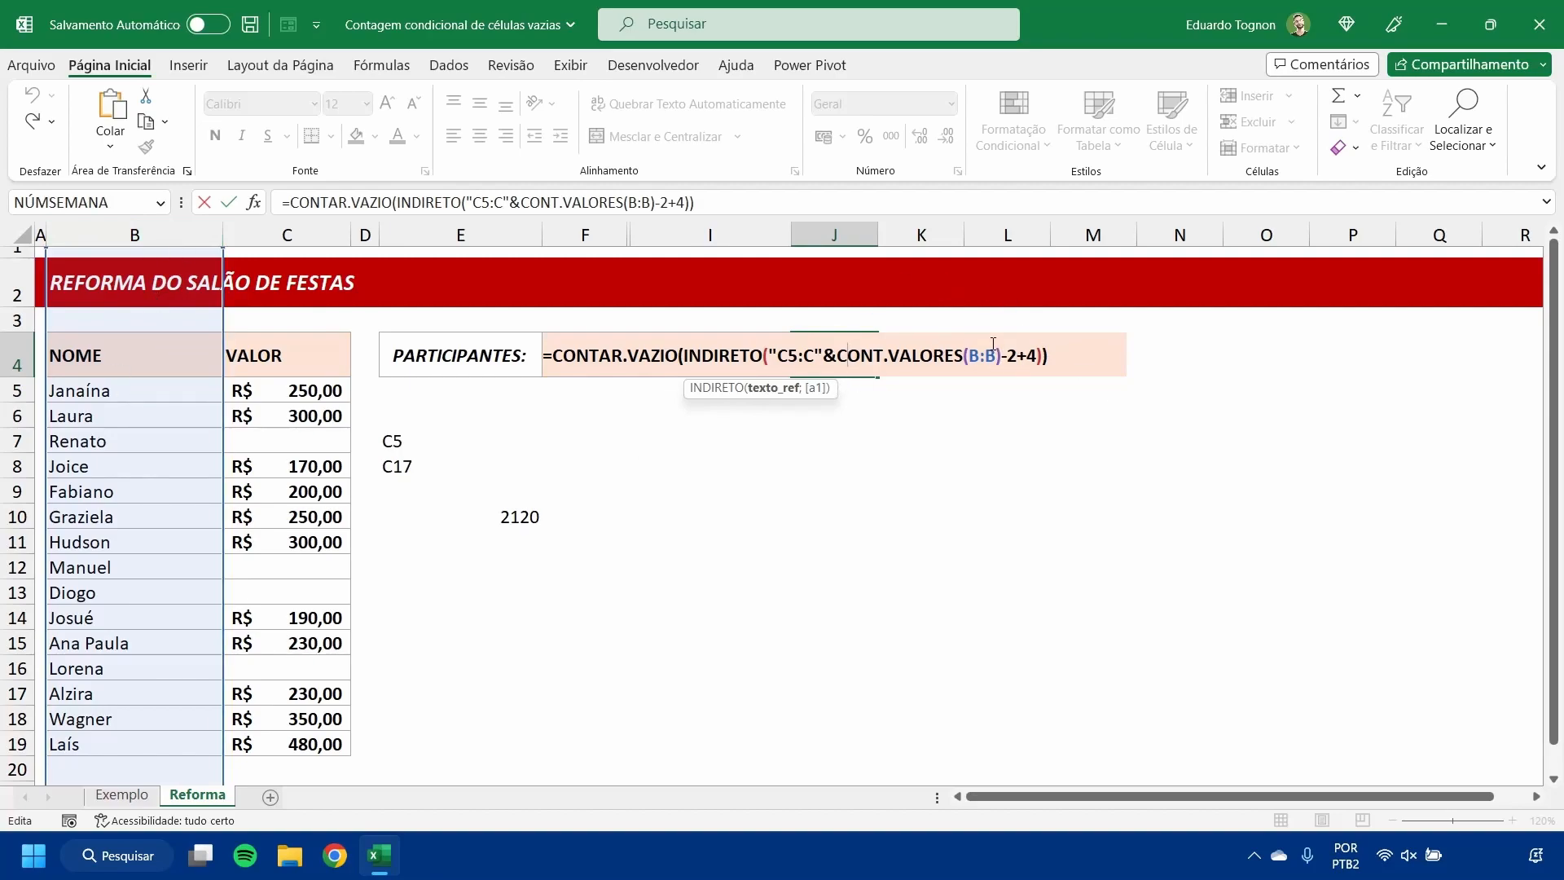
left_click_drag(1000, 355, 1032, 355)
type("+2")
key("Return")
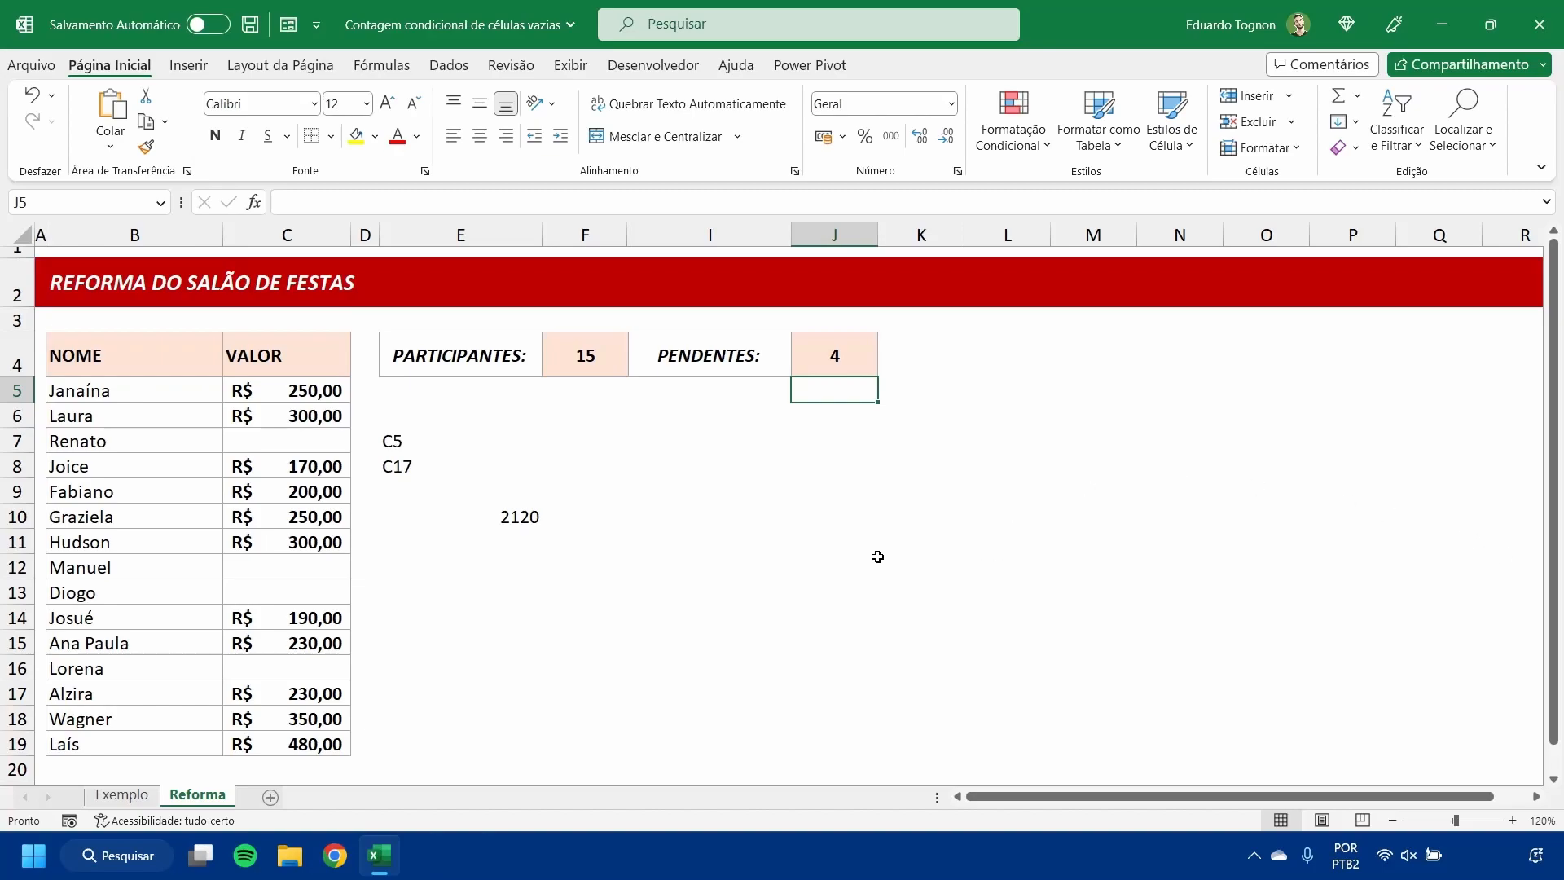
left_click(607, 357)
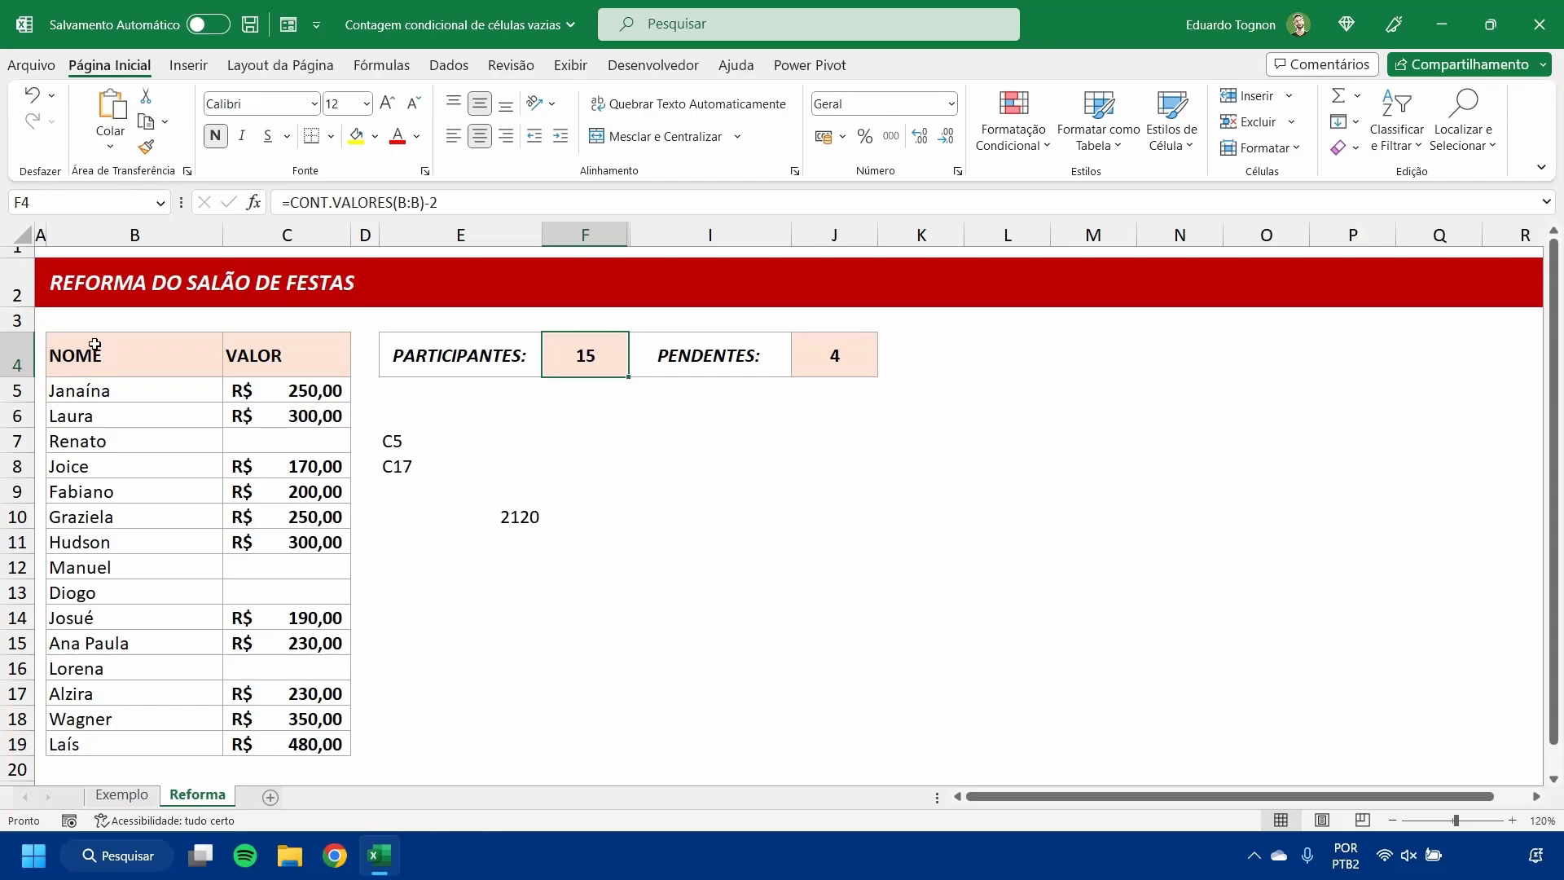
left_click(826, 349)
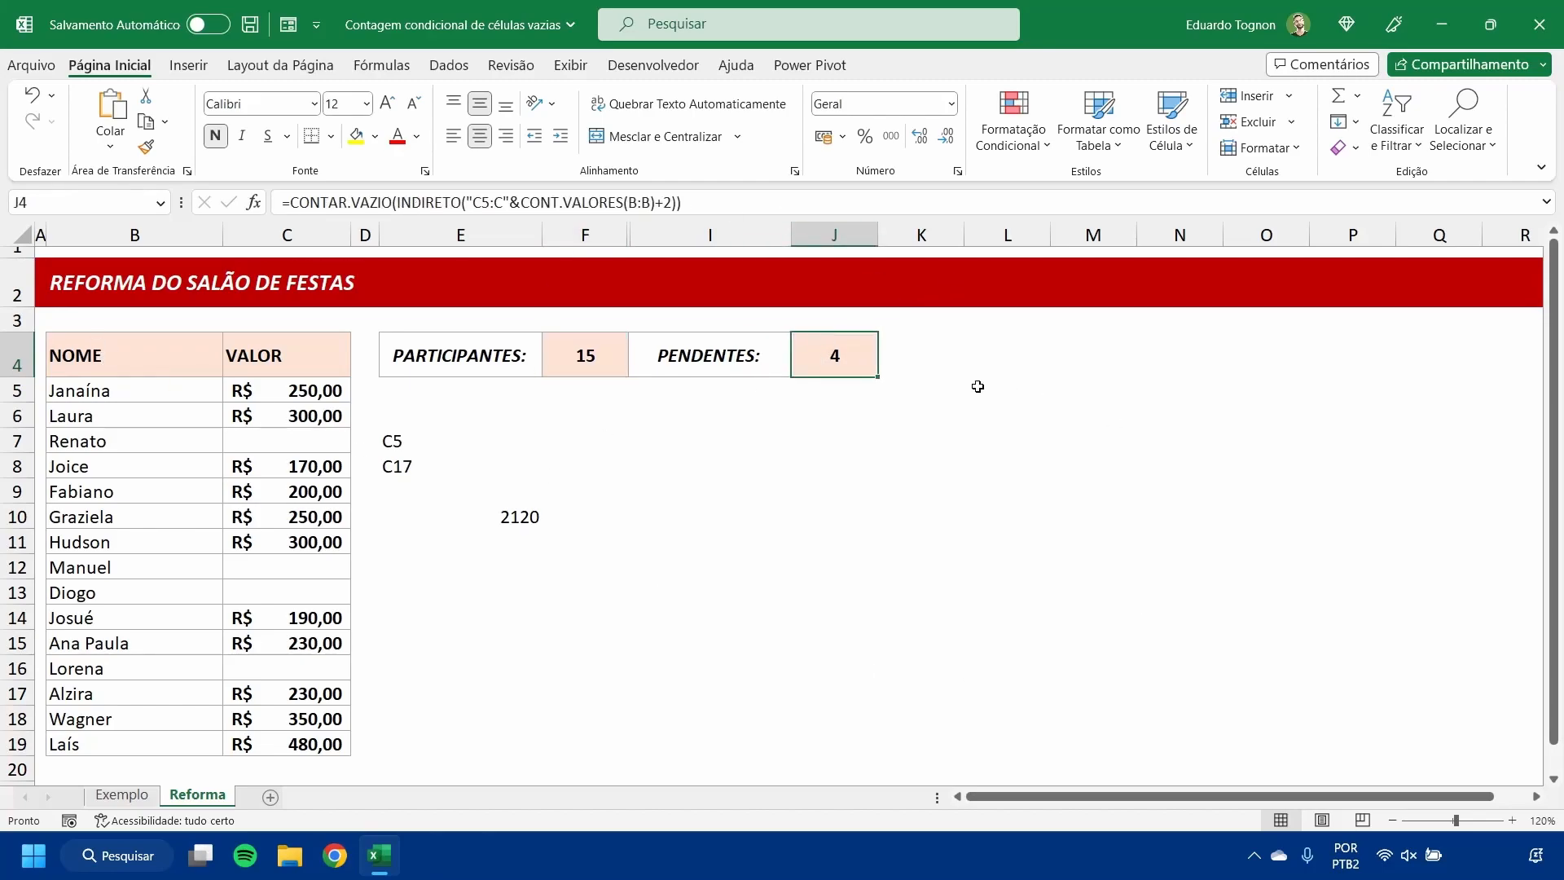
Step: Add a new participant's name in B20 below the list without a VALOR, and check the PARTICIPANTES and PENDENTES counts
scroll(977, 386, "down", 1)
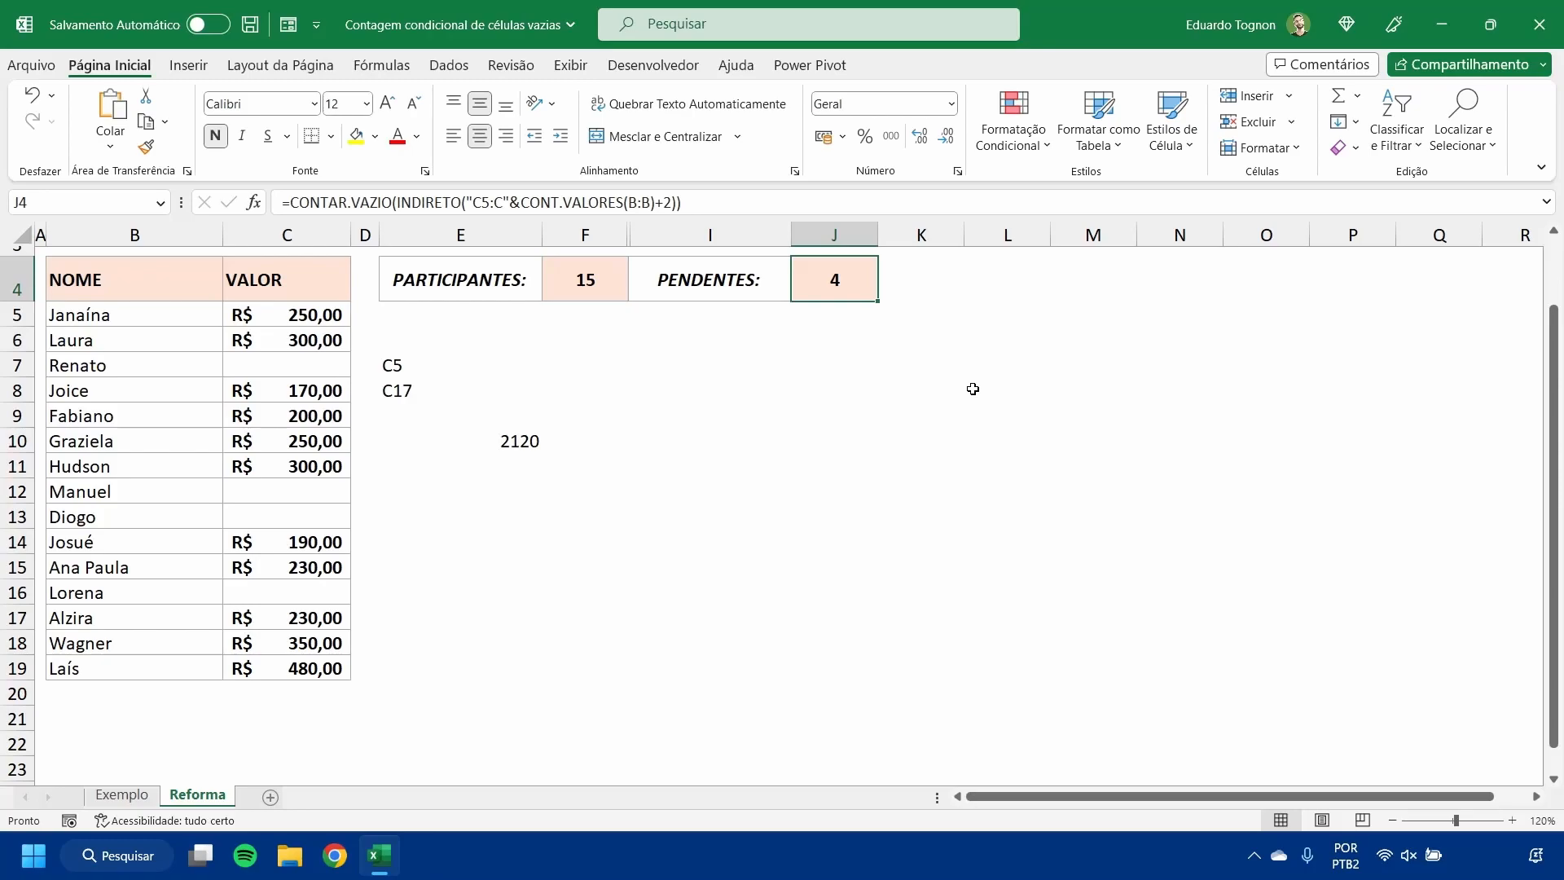
left_click(84, 691)
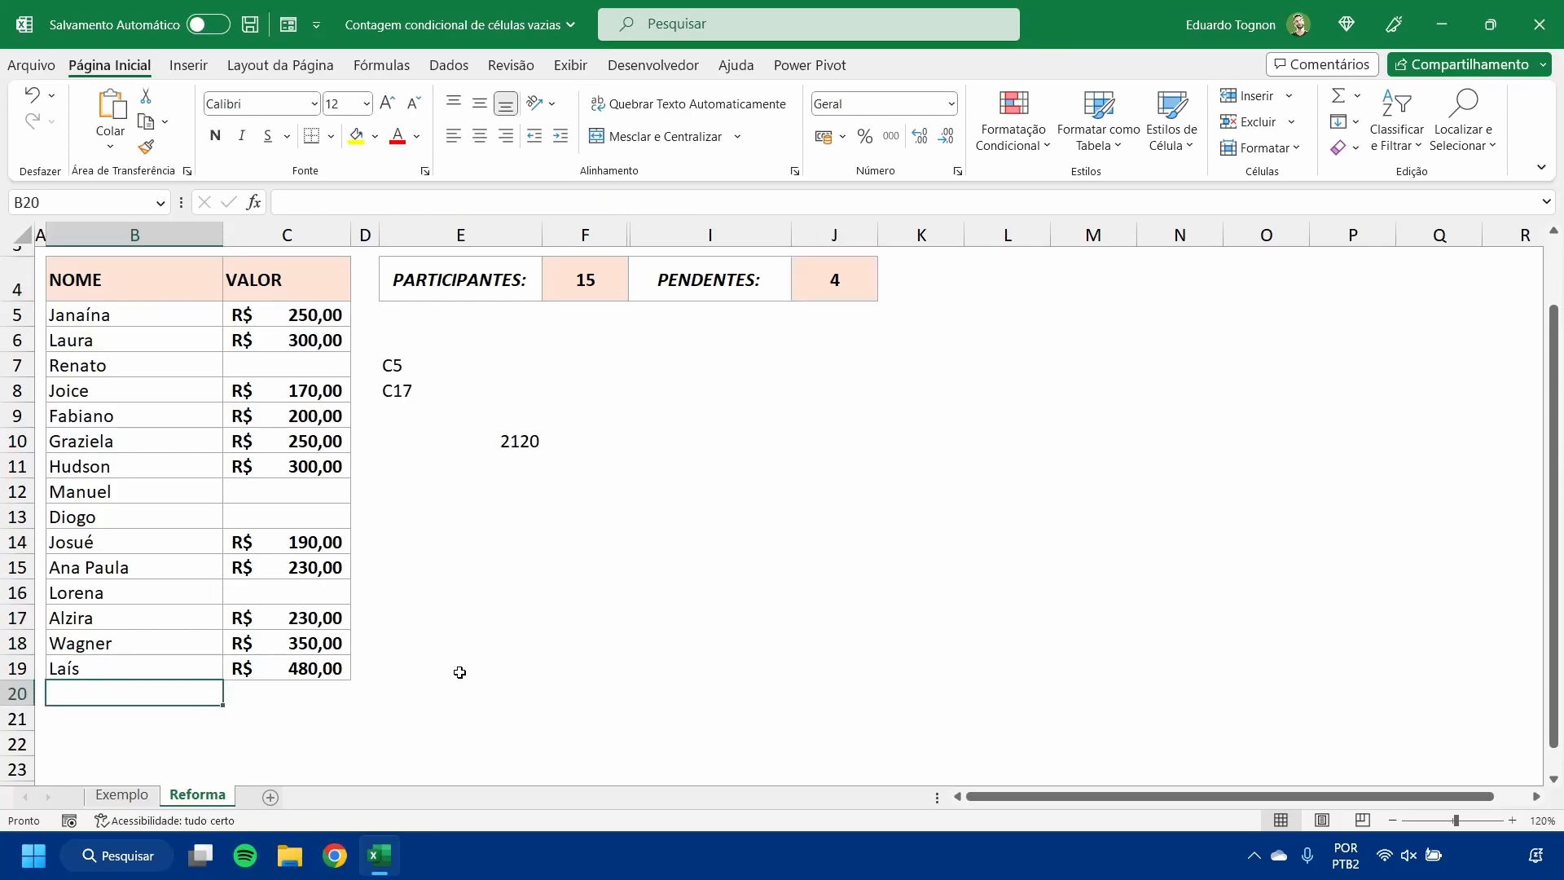
type("Gustavo")
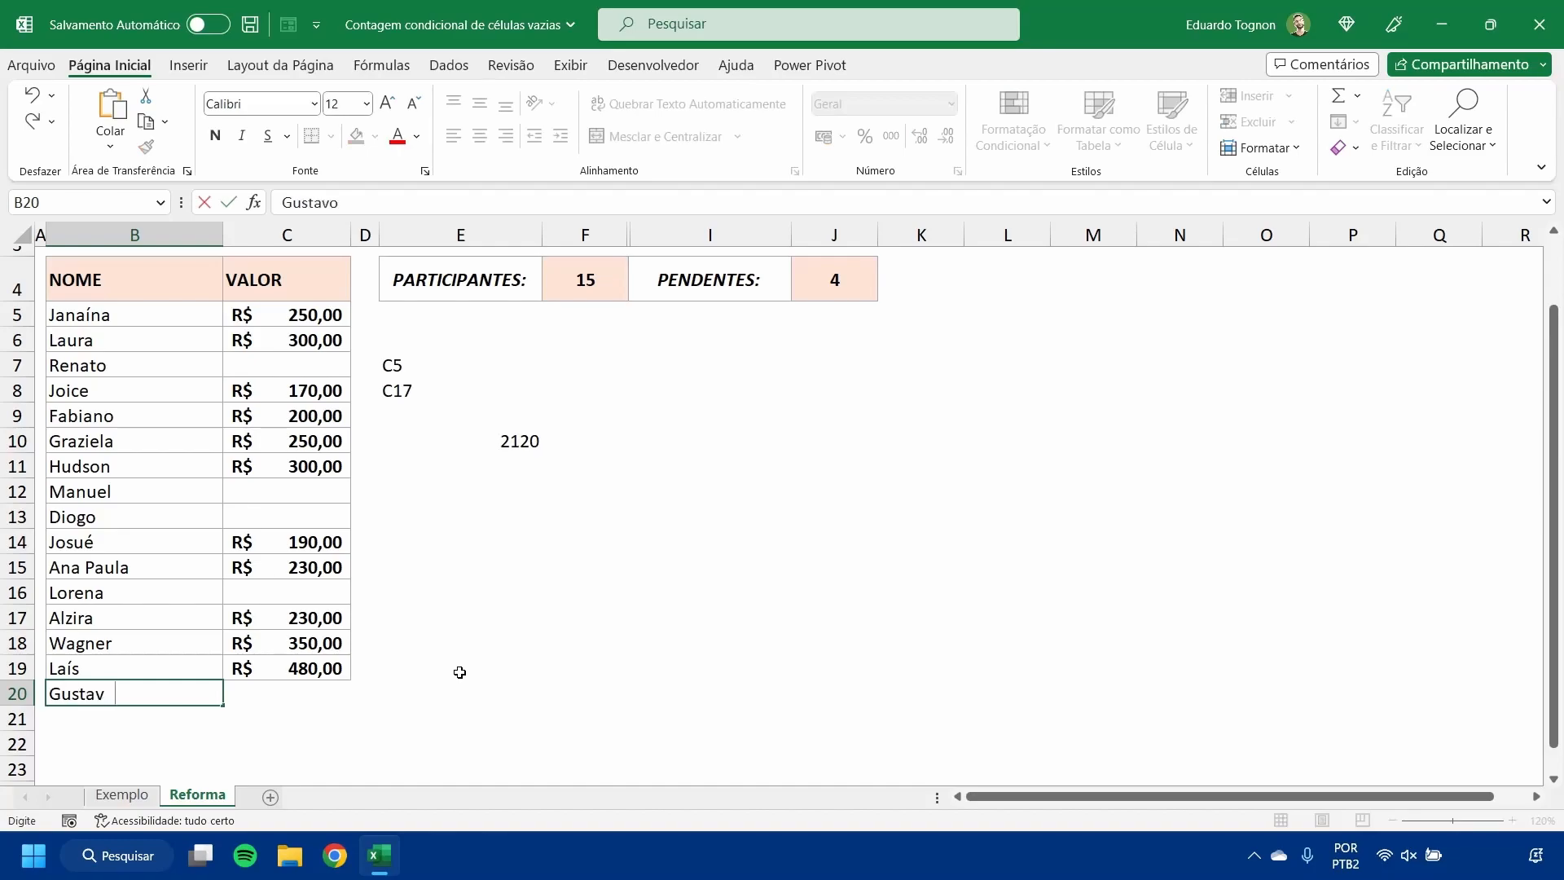
key("Return")
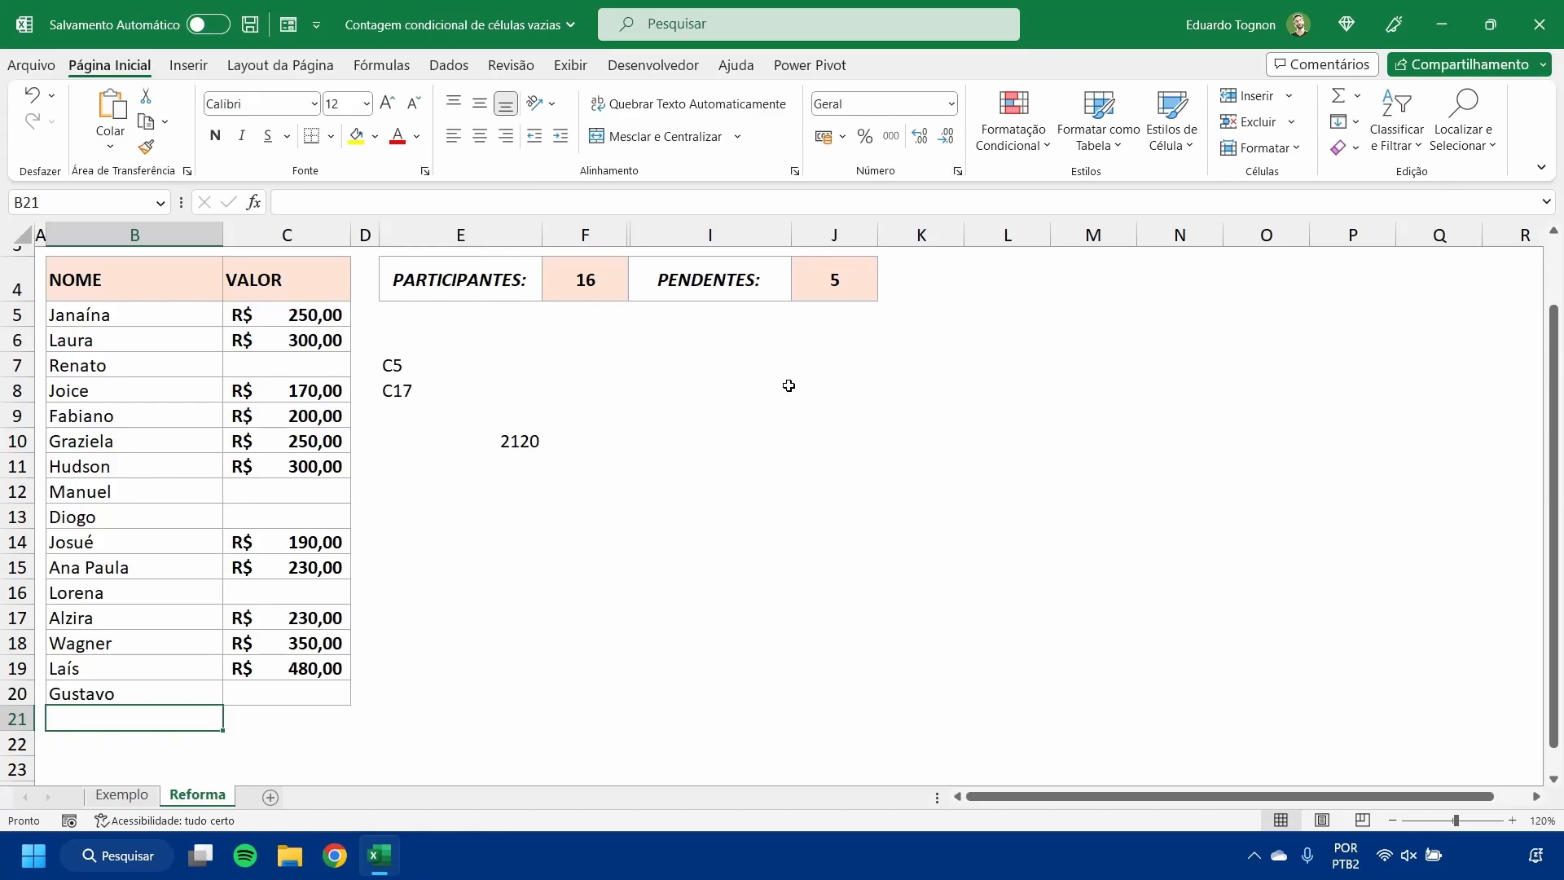
scroll(788, 386, "up", 1)
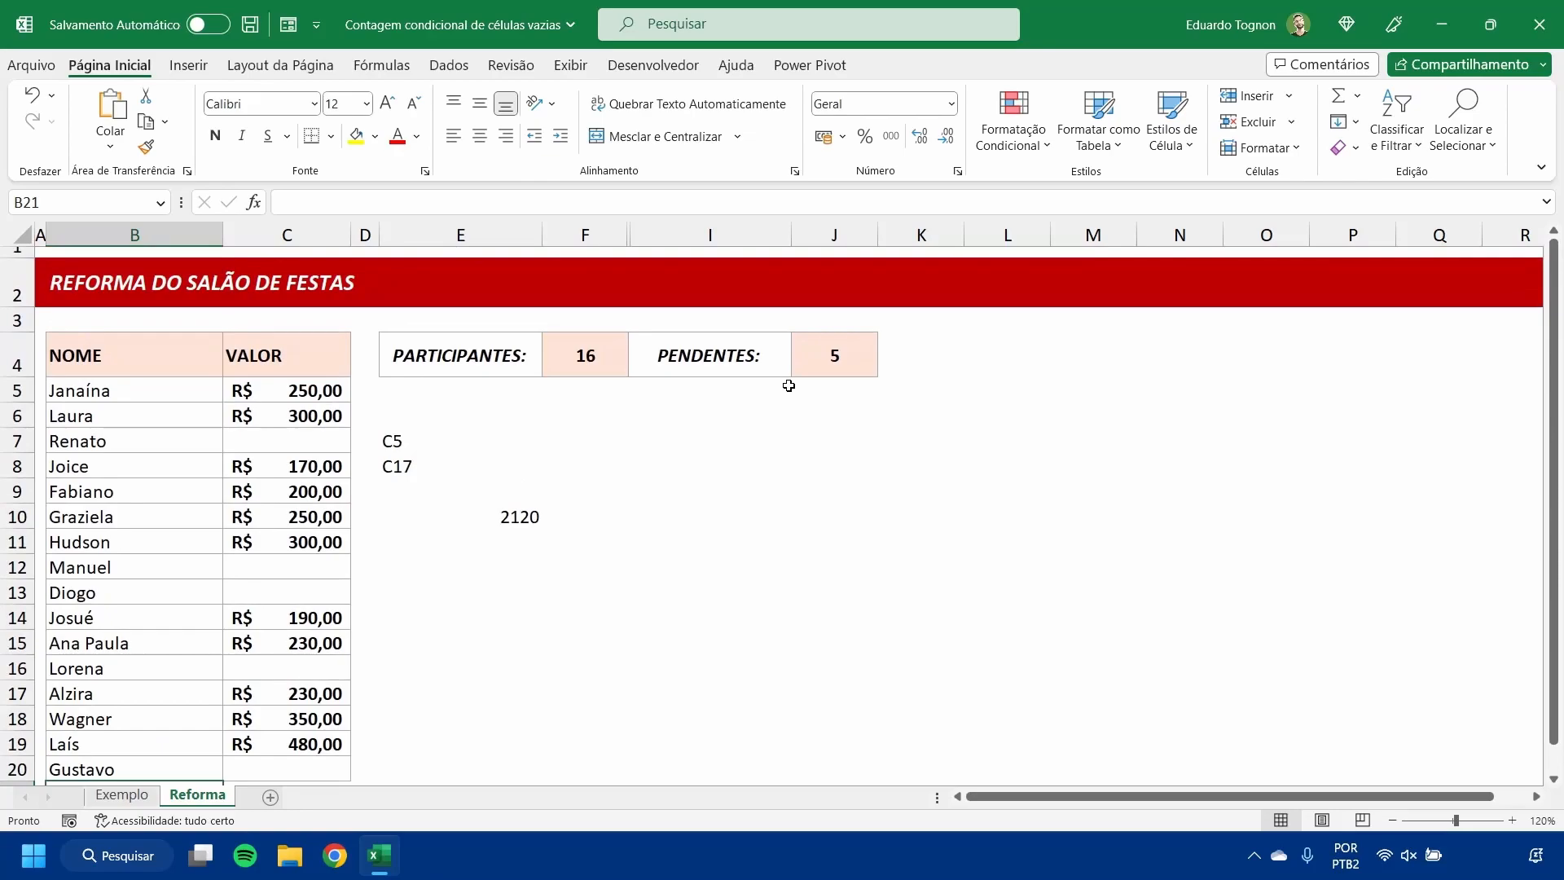